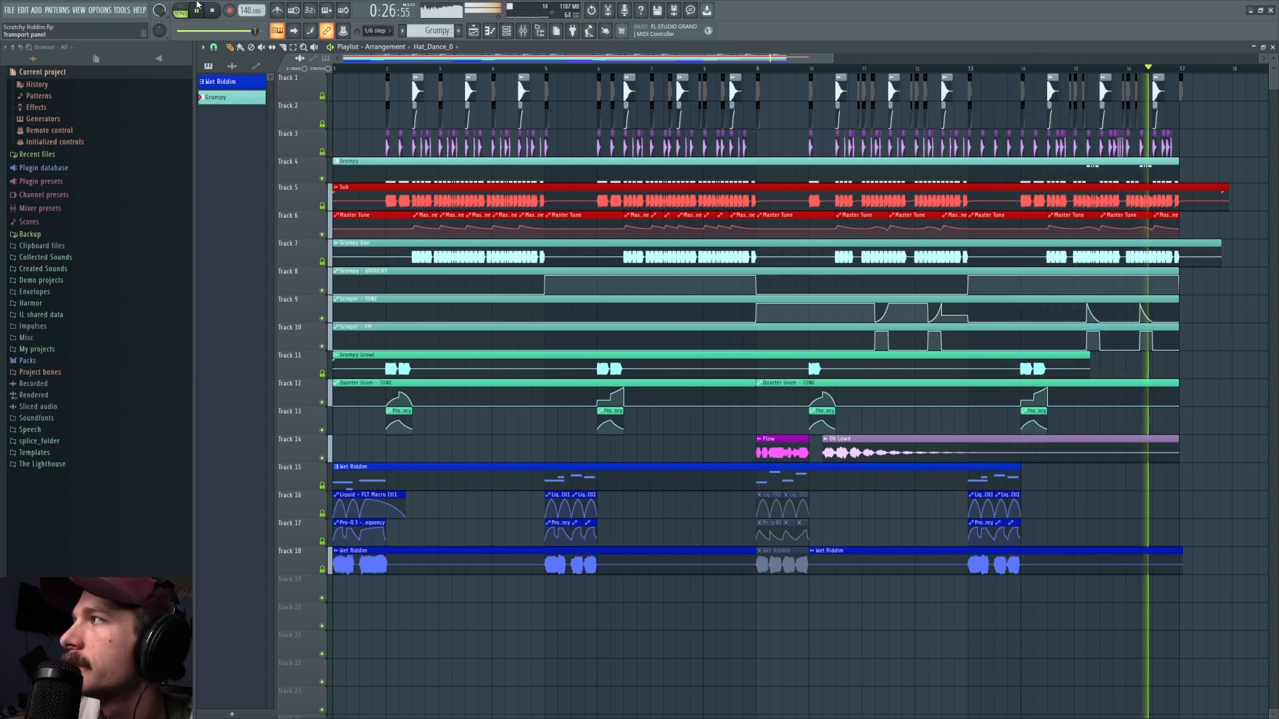
Mute every playlist track except the Wet Riddim tracks 15 to 18 and play them on their own.
key("space")
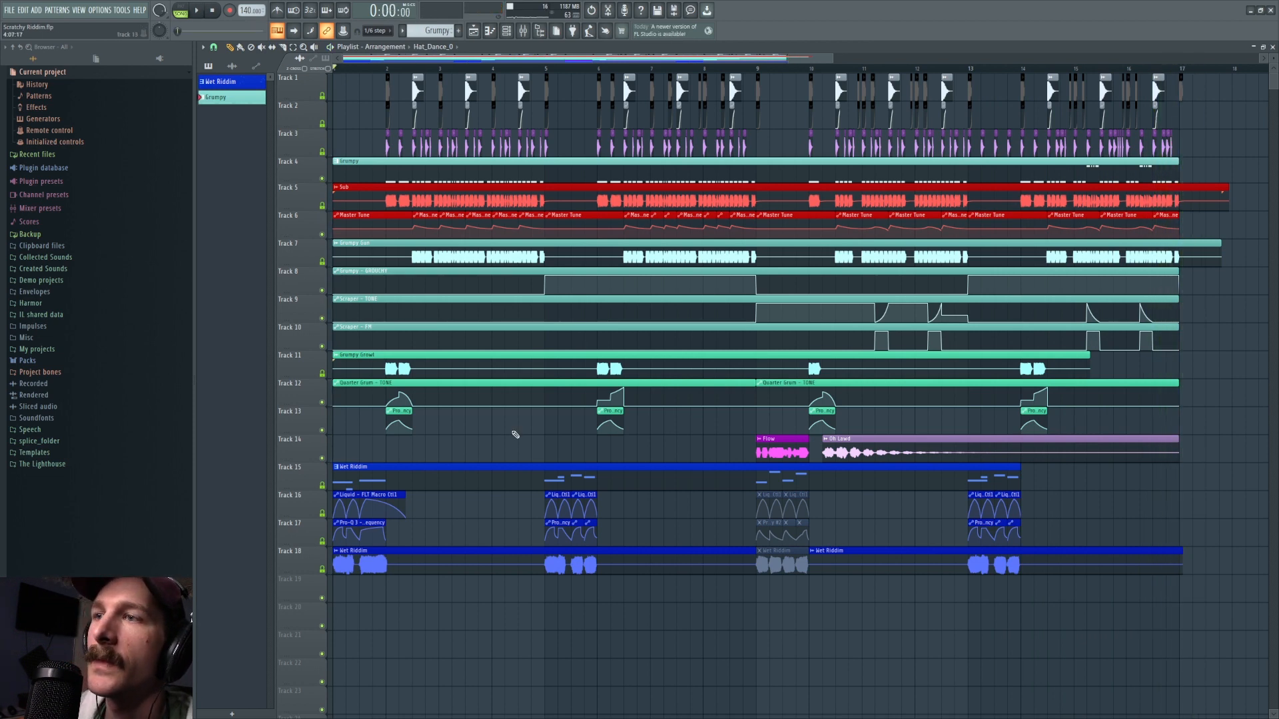
right_click(323, 571)
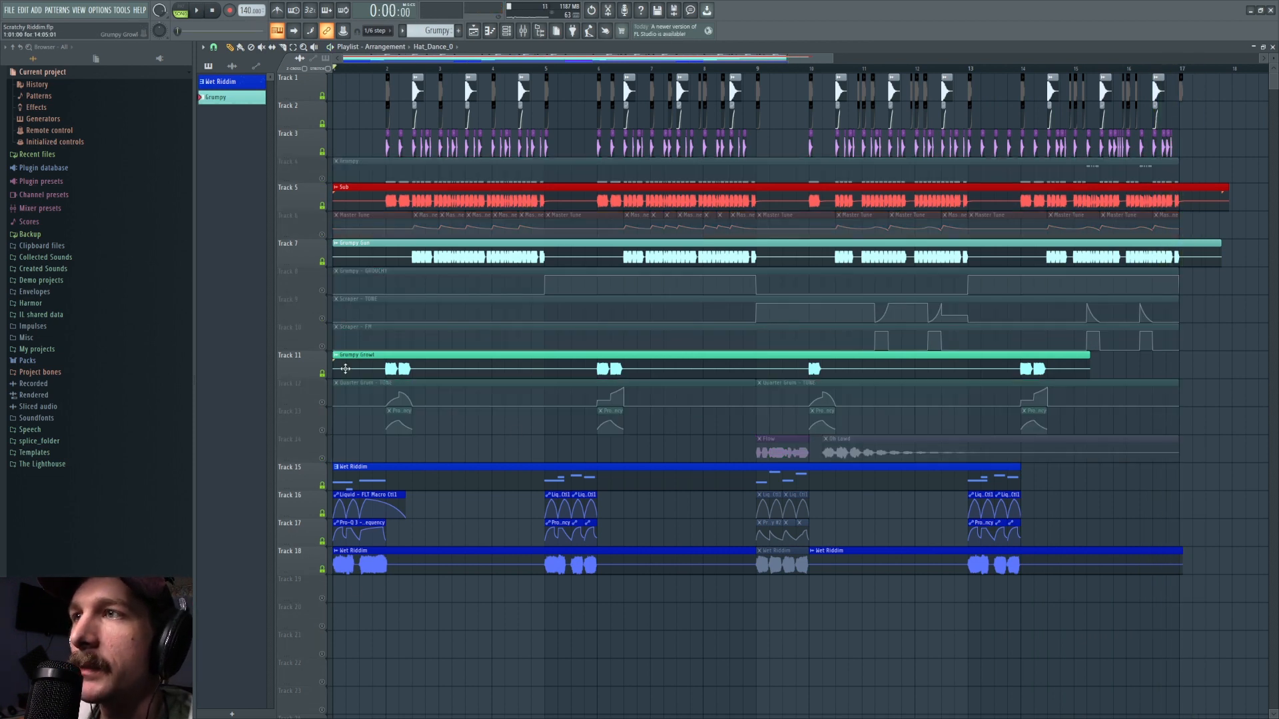
left_click(323, 375)
left_click(323, 262)
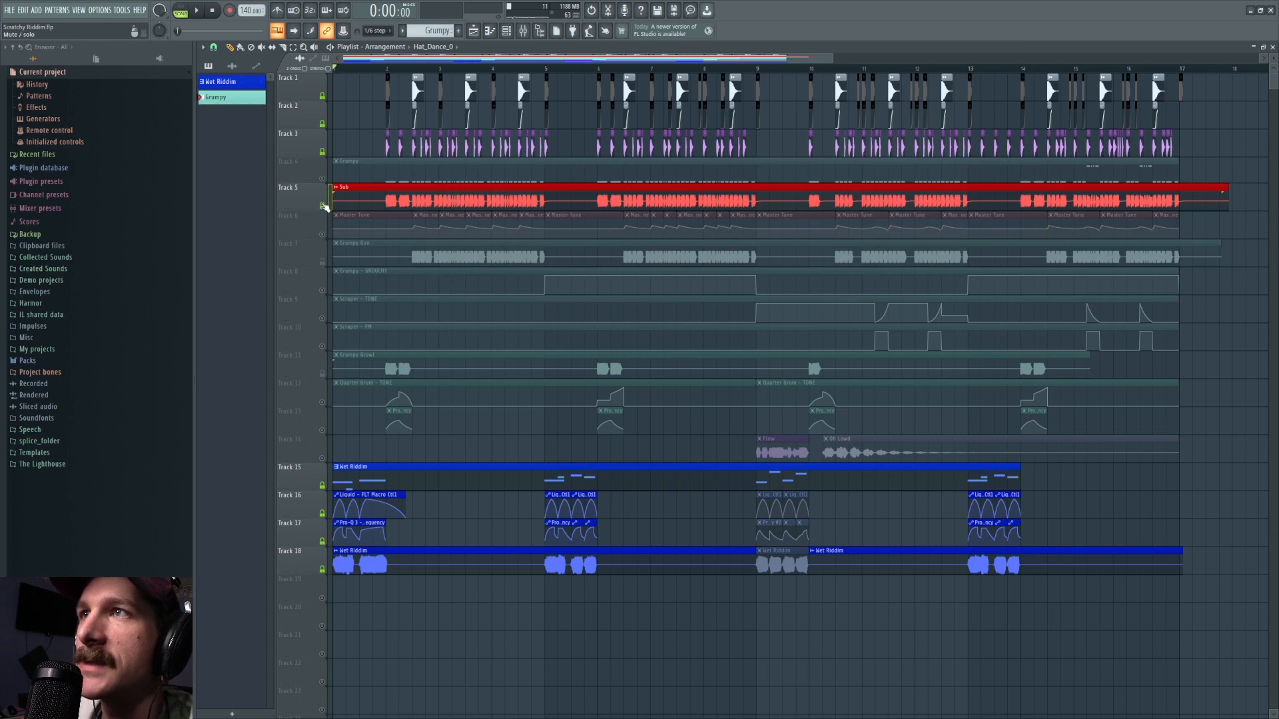
left_click(322, 206)
left_click(322, 152)
left_click(323, 124)
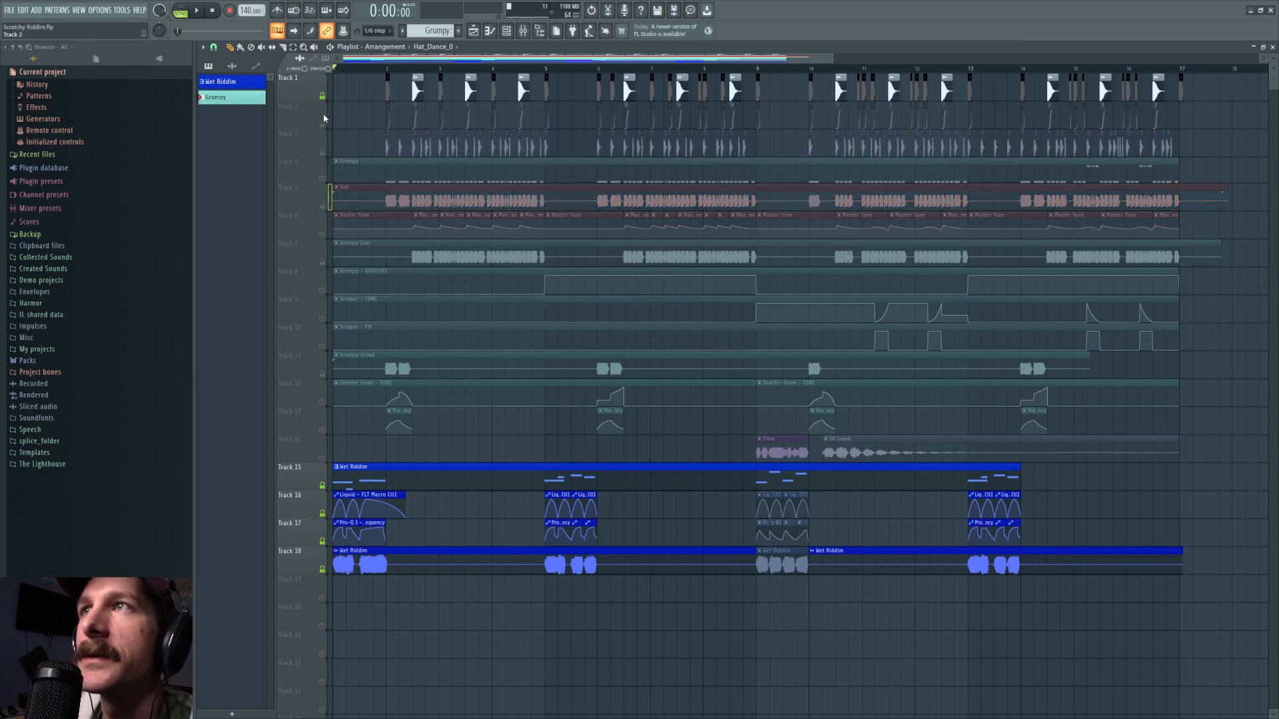
left_click(322, 96)
key("space")
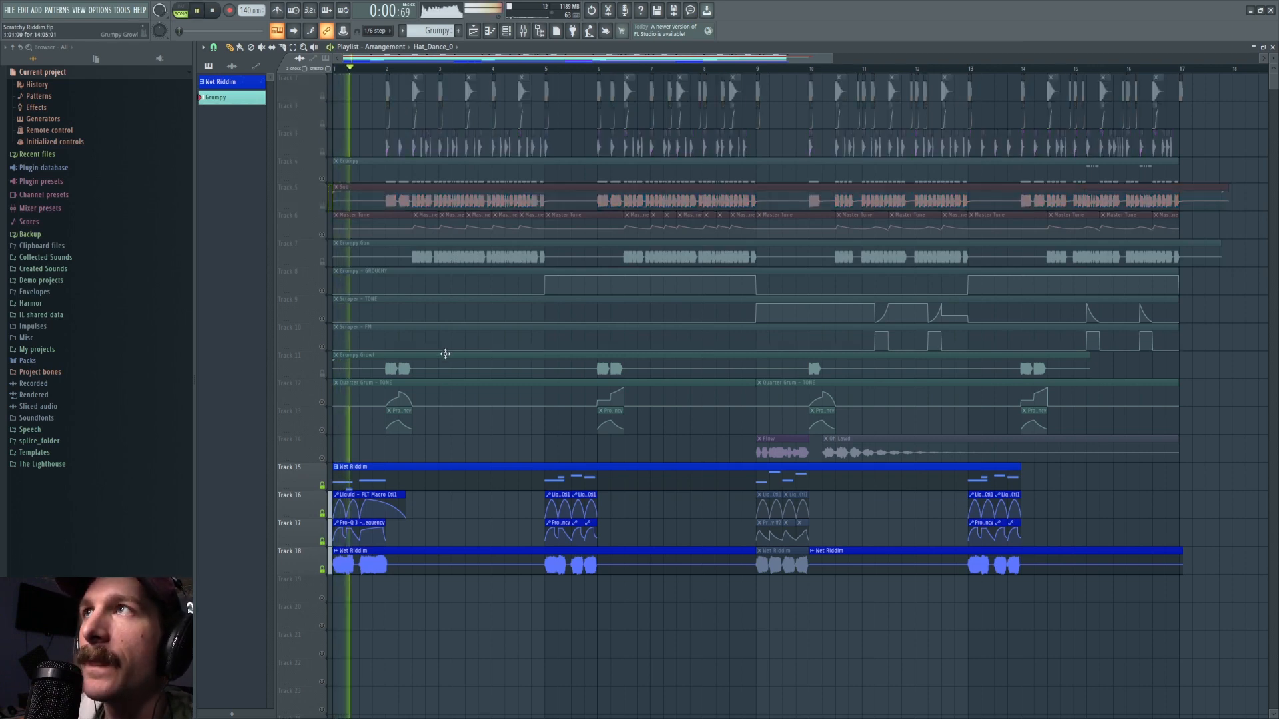
key("space")
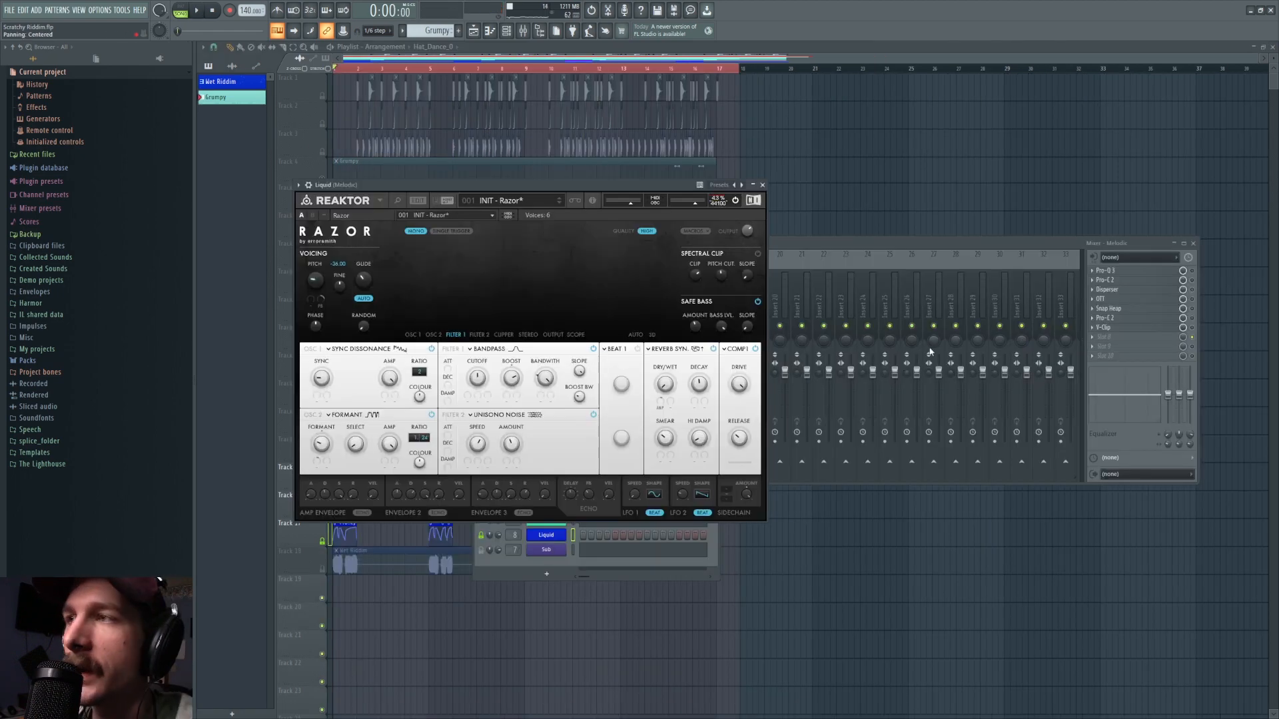
Switch off Filter 1, Filter 2, the reverb, the compressor and Oscillator 2 in Razor, keeping only Oscillator 1 on.
left_click_drag(466, 186, 472, 184)
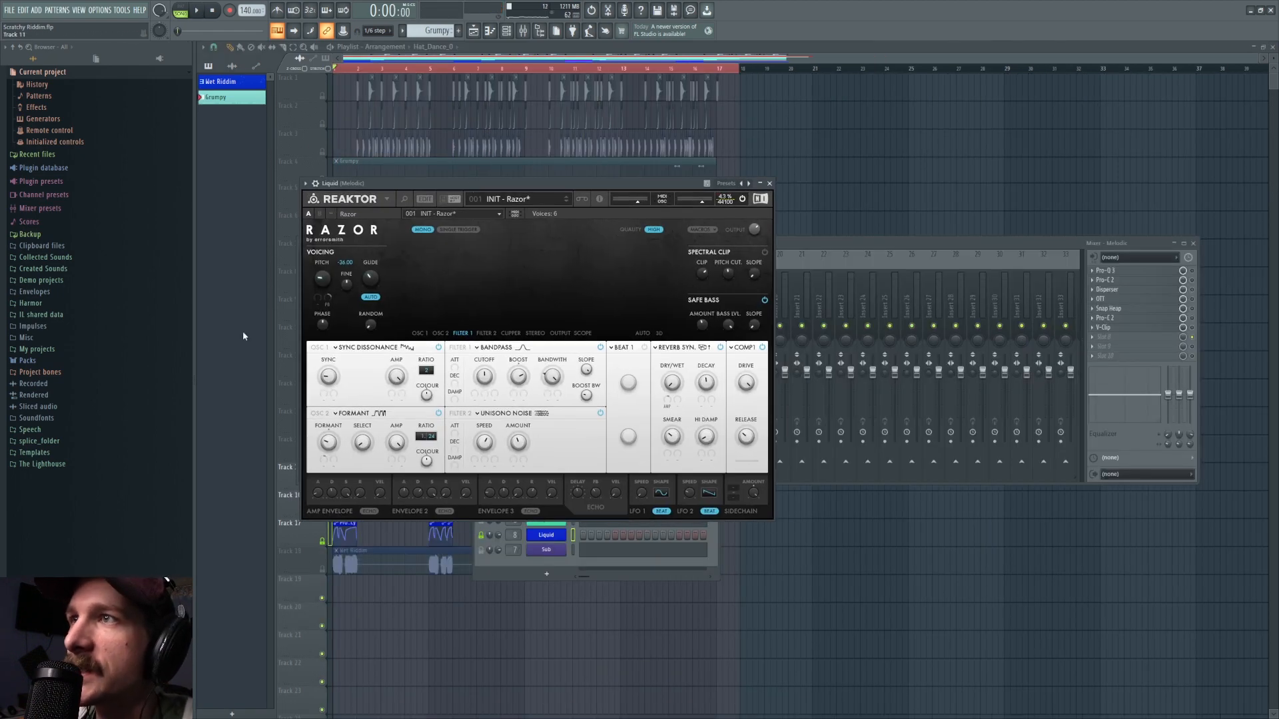
left_click(601, 347)
left_click(600, 413)
left_click(720, 347)
left_click(762, 347)
left_click(439, 413)
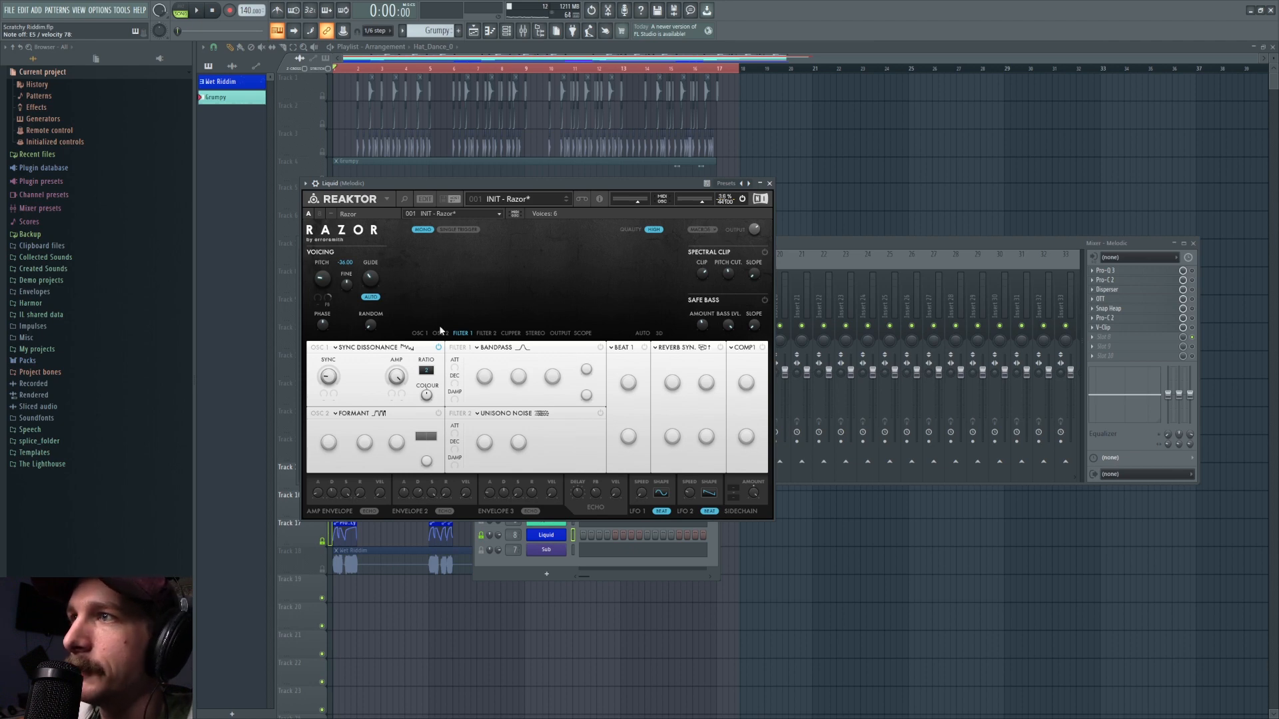
Check Oscillator 1's type selection, then compare its Sync Dissonance sound at ratio 2 and ratio 1 during playback.
left_click(381, 349)
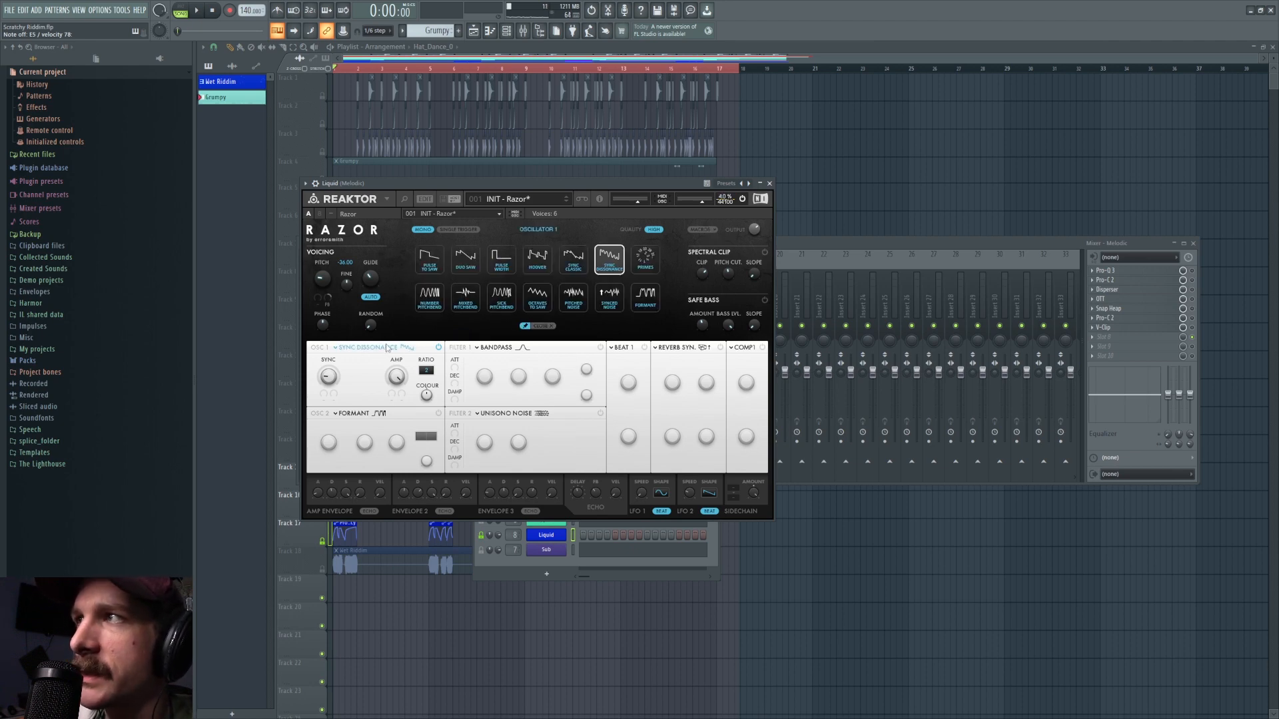
left_click(388, 348)
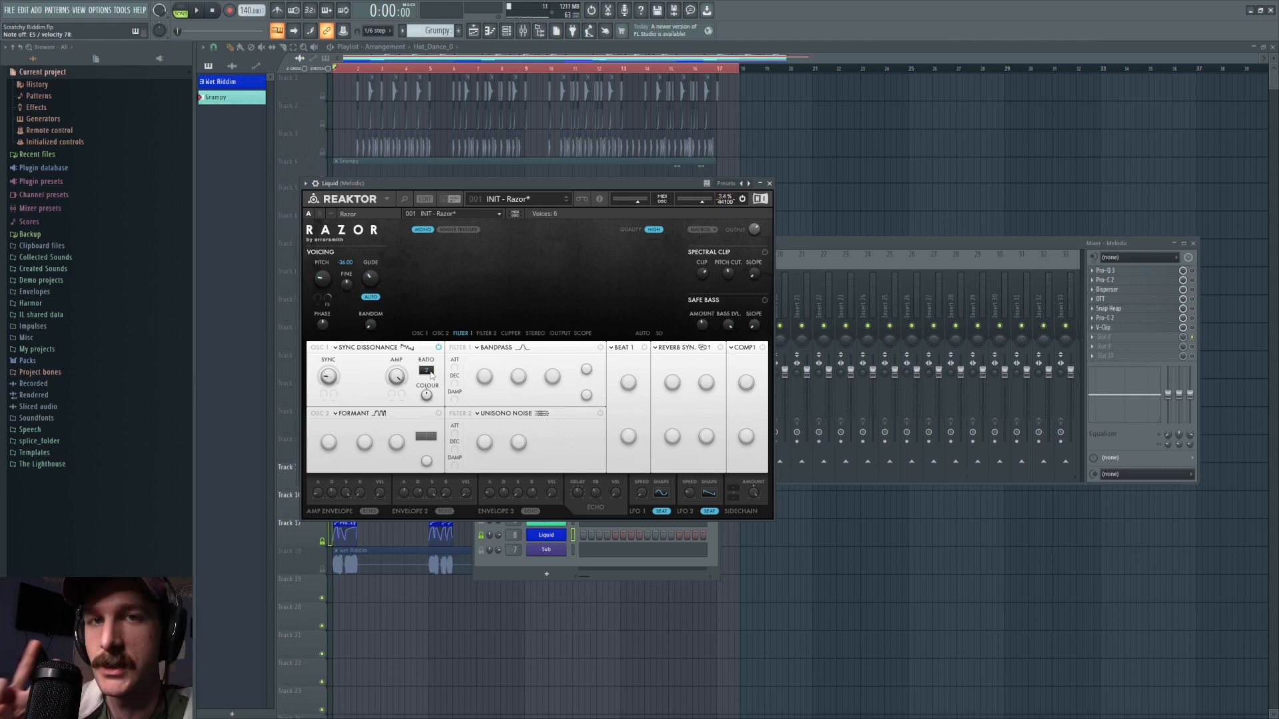
left_click_drag(431, 375, 432, 385)
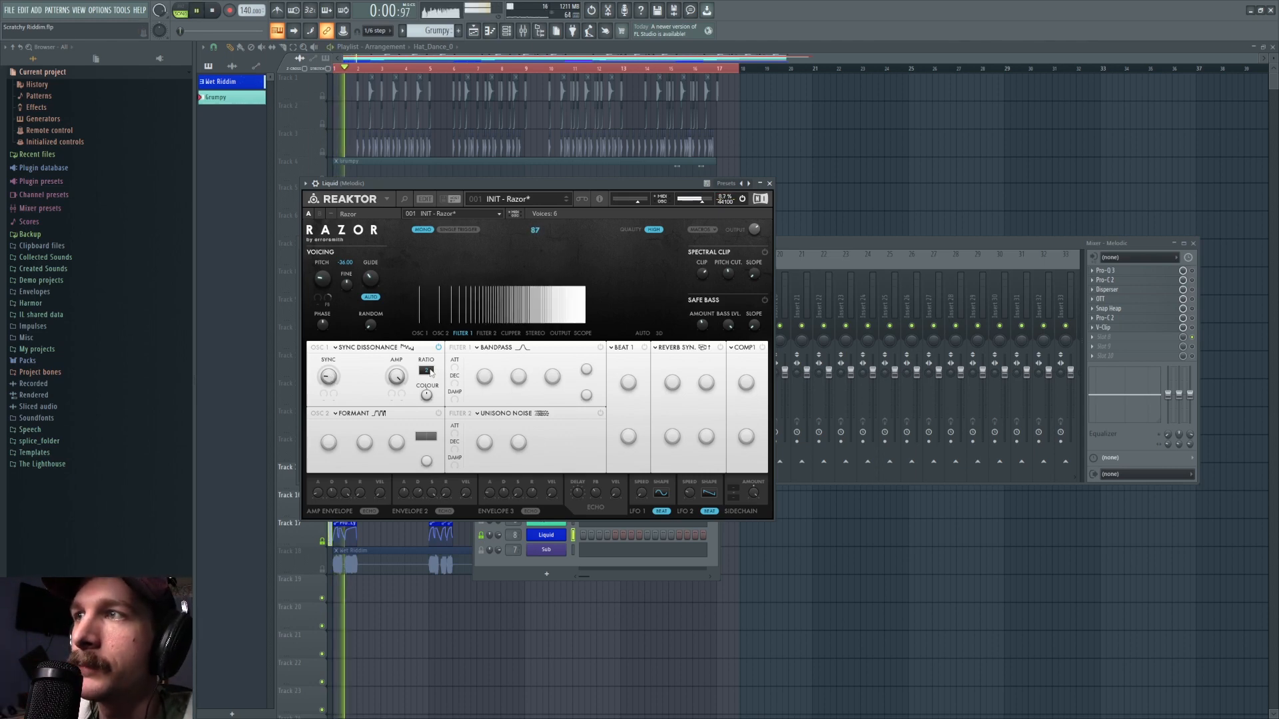
key("space")
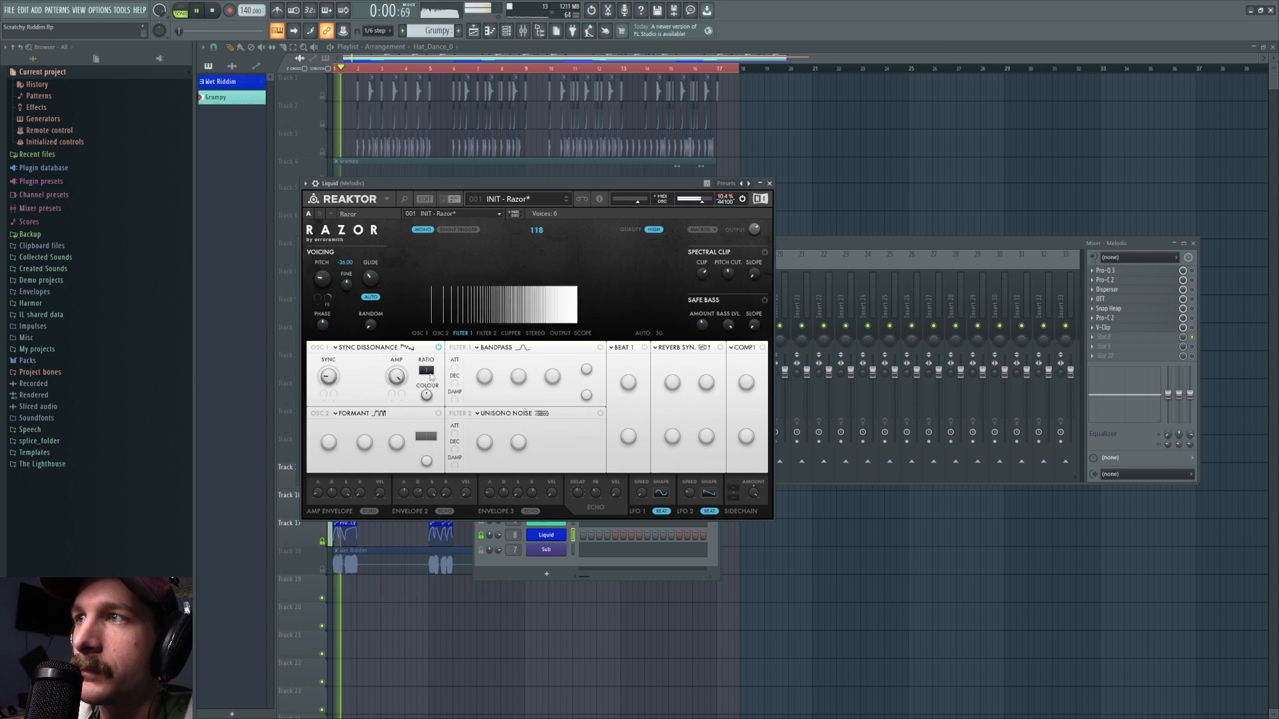
left_click_drag(431, 385, 429, 375)
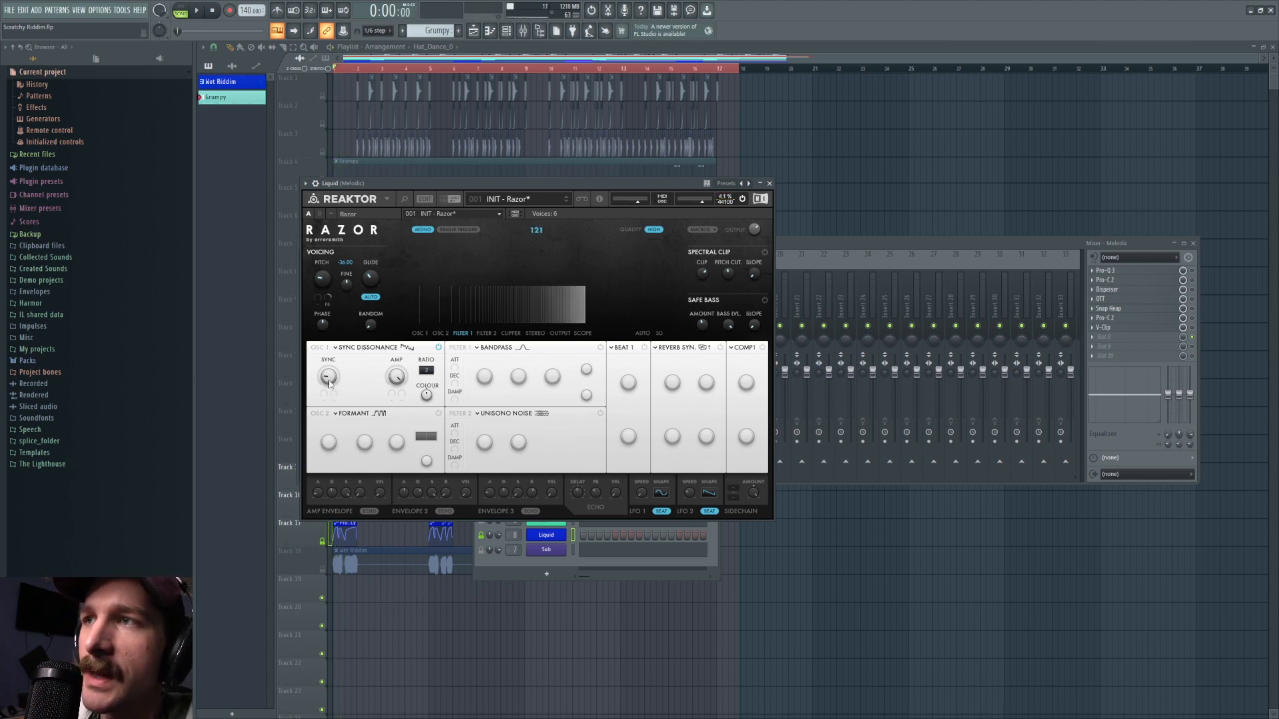
Switch on the Formant Oscillator 2 and play it together with Oscillator 1.
left_click(439, 413)
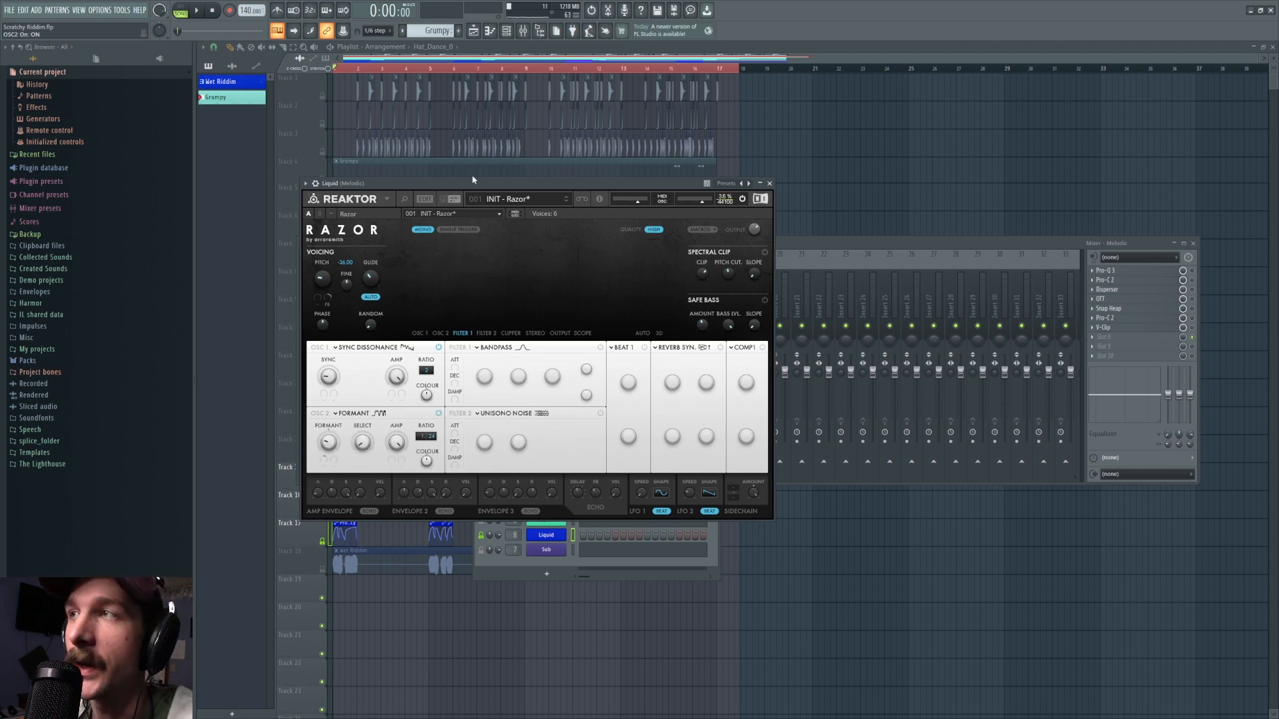
left_click_drag(353, 186, 359, 186)
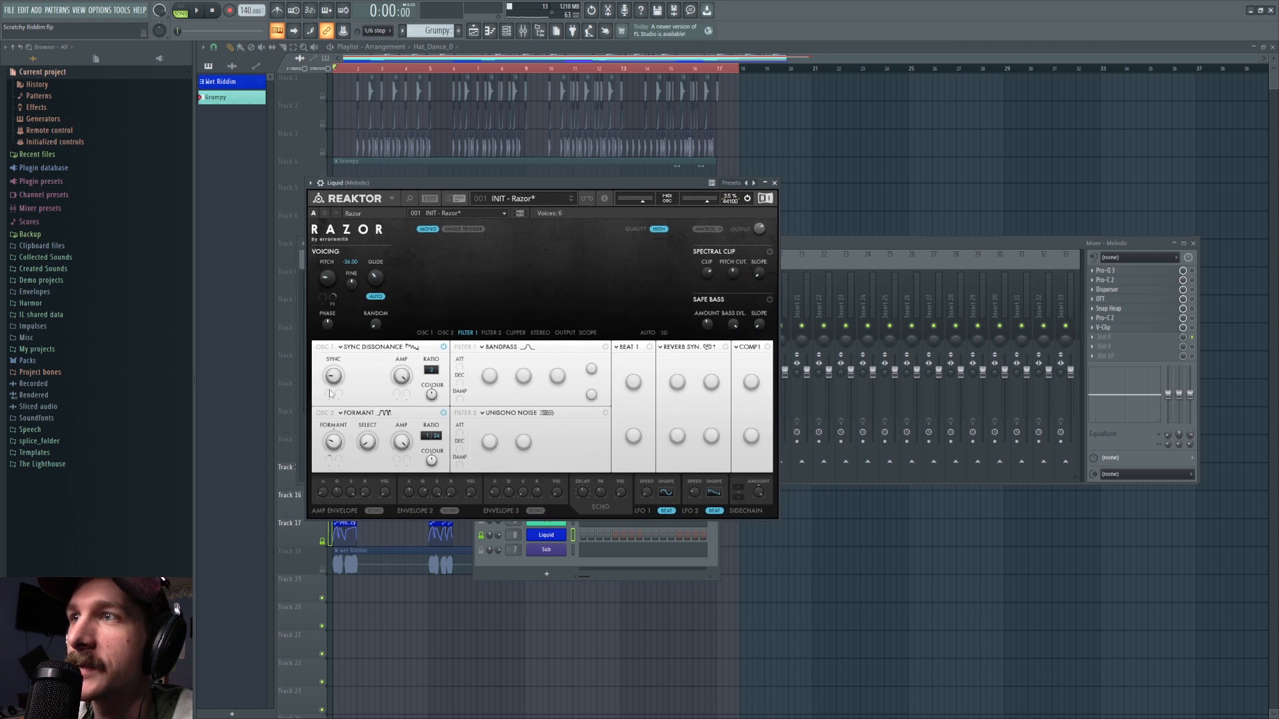
left_click(329, 462)
left_click(443, 347)
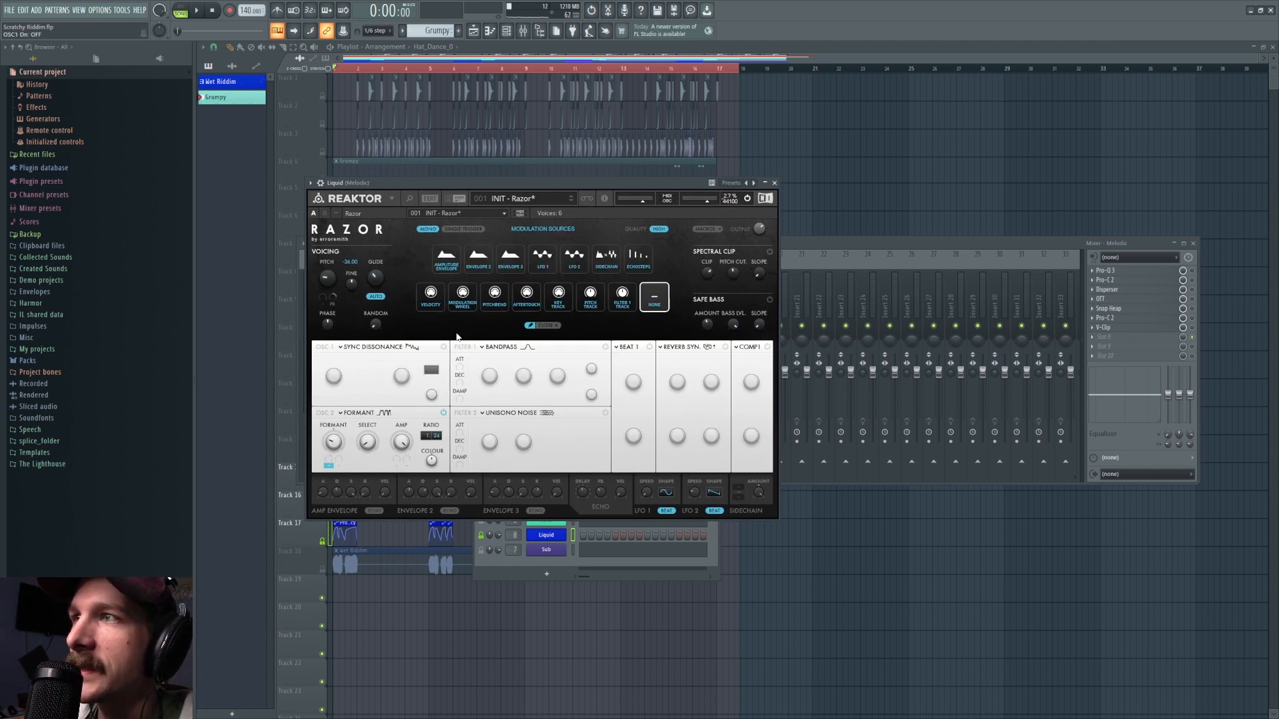
left_click(547, 326)
left_click(443, 347)
key("space")
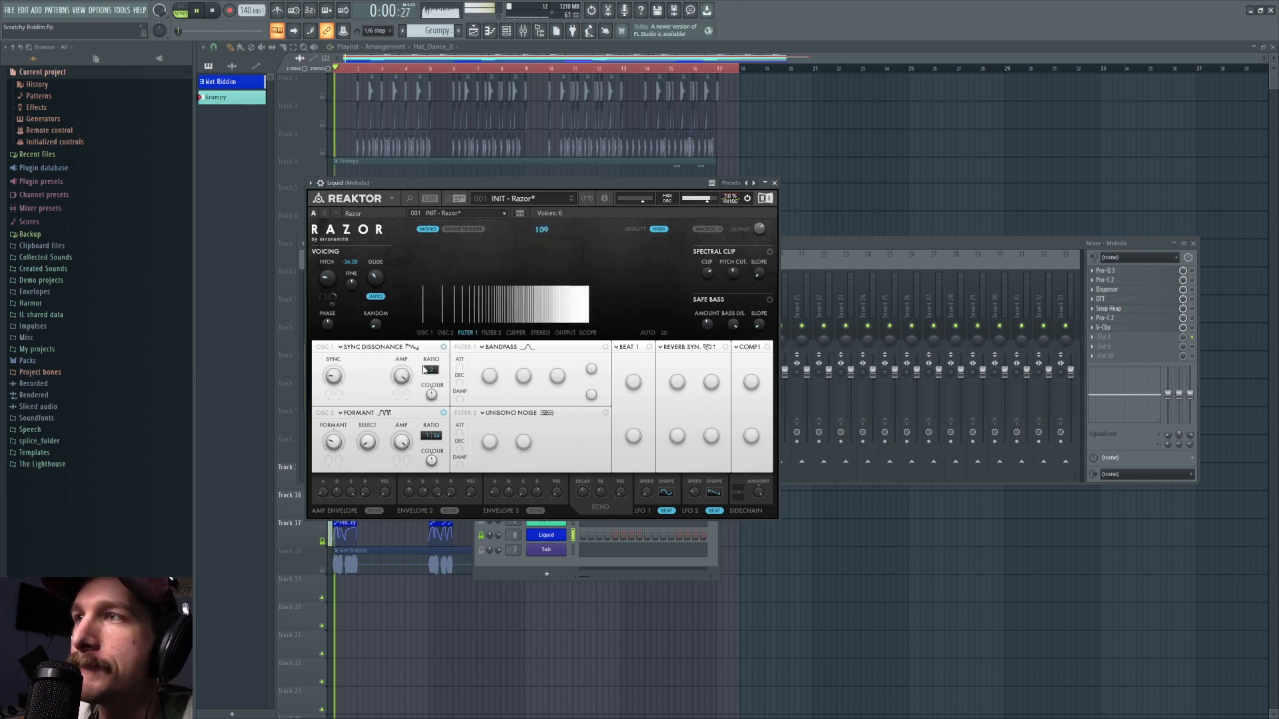
key("space")
Audition Oscillator 2 alone in the OSC 2 spectrum display by temporarily switching off Oscillator 1.
left_click(444, 347)
key("space")
key("space")
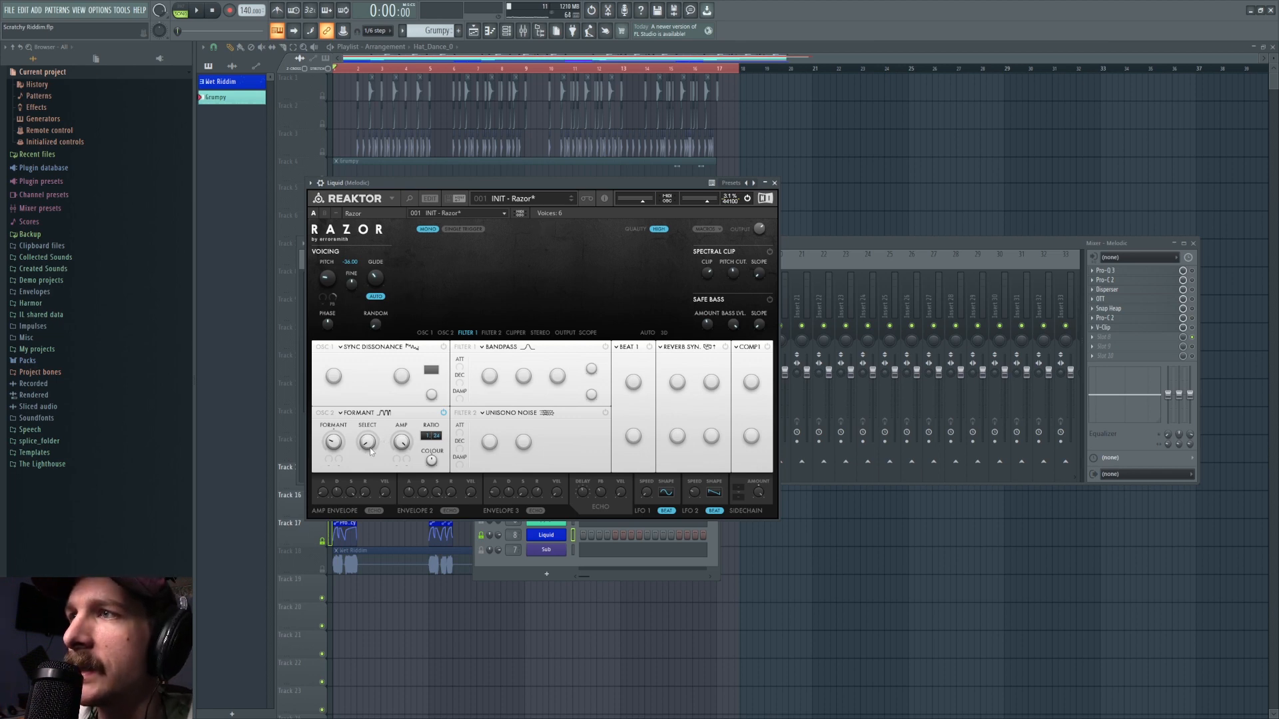
key("space")
left_click(444, 333)
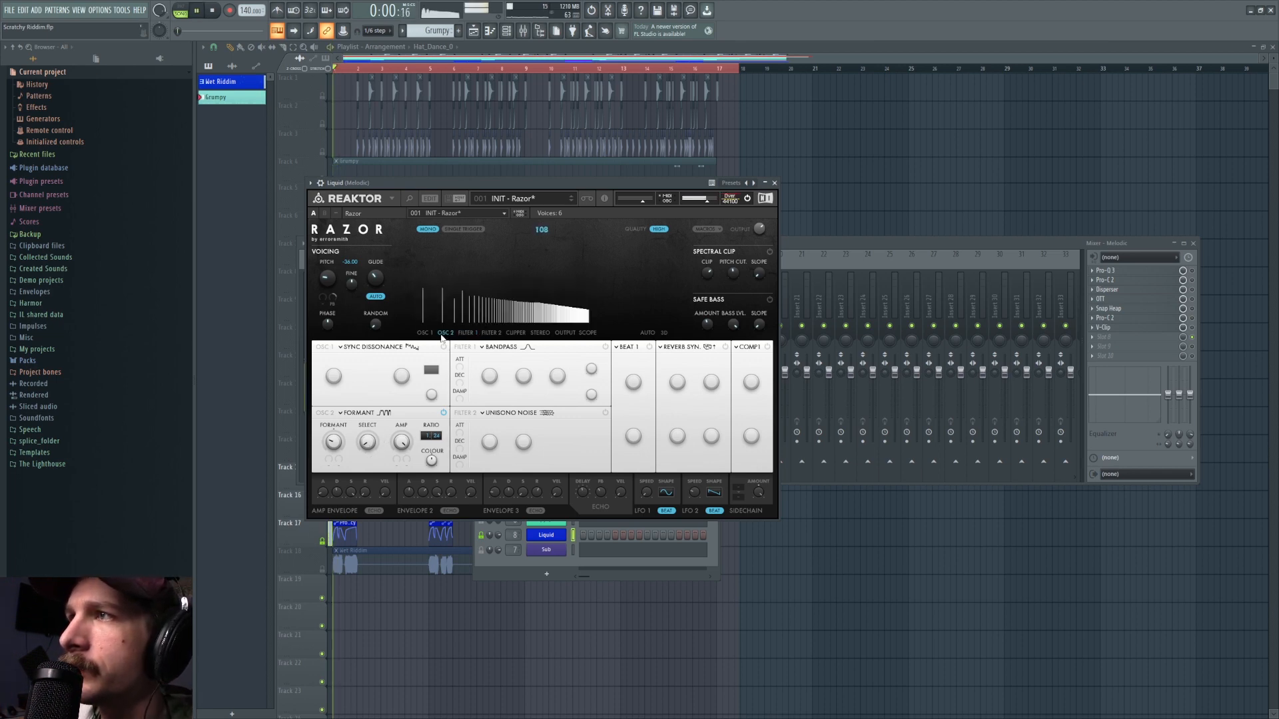
key("space")
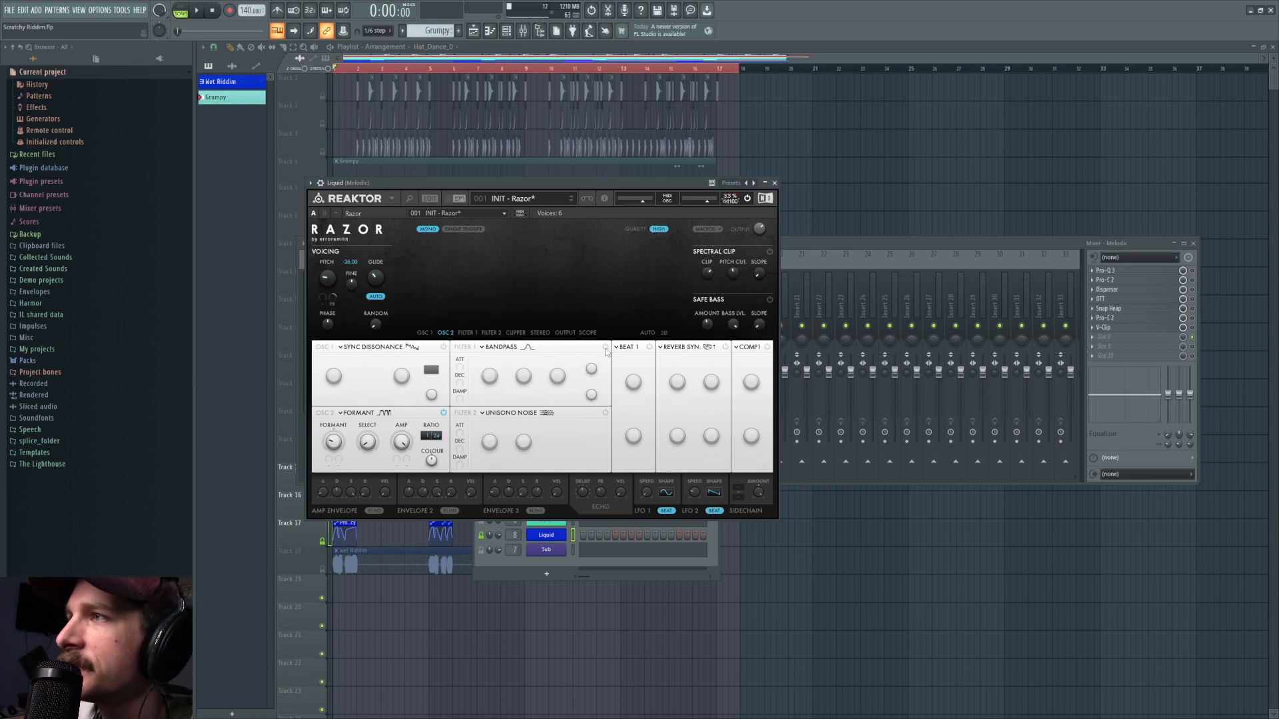
left_click(443, 347)
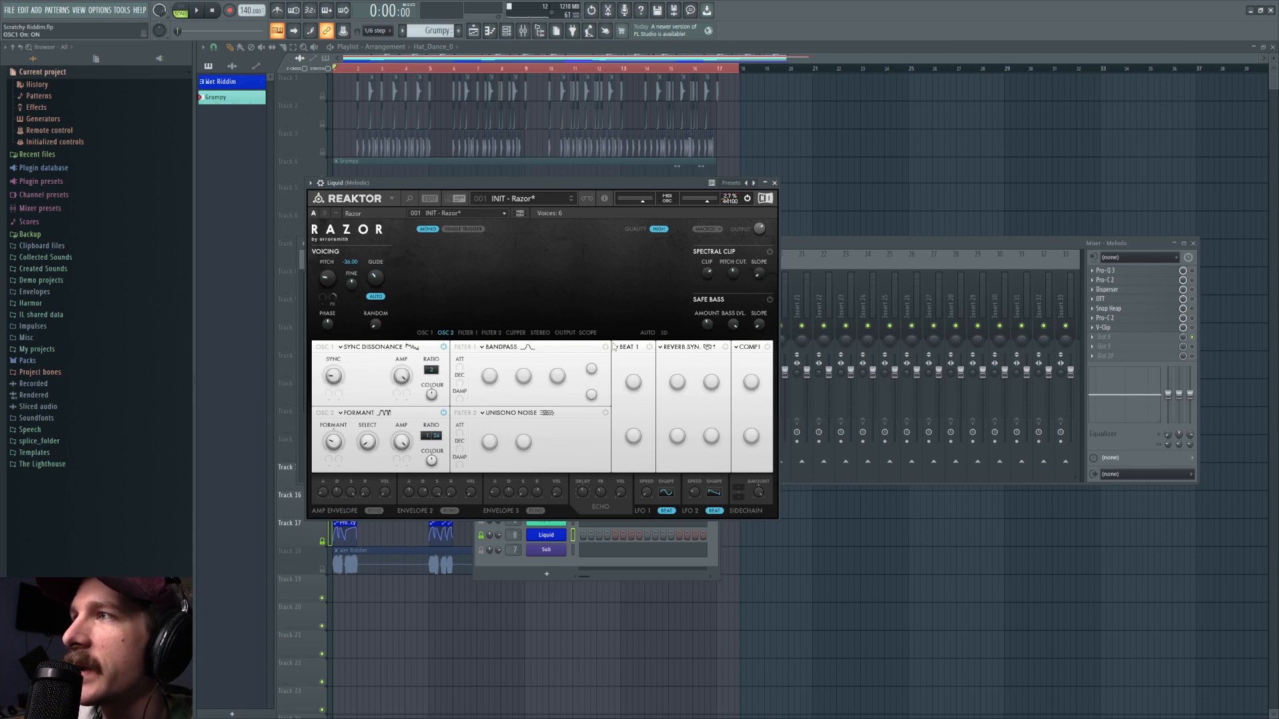
Switch on Safe Bass and play both oscillators with it active.
left_click(769, 300)
key("space")
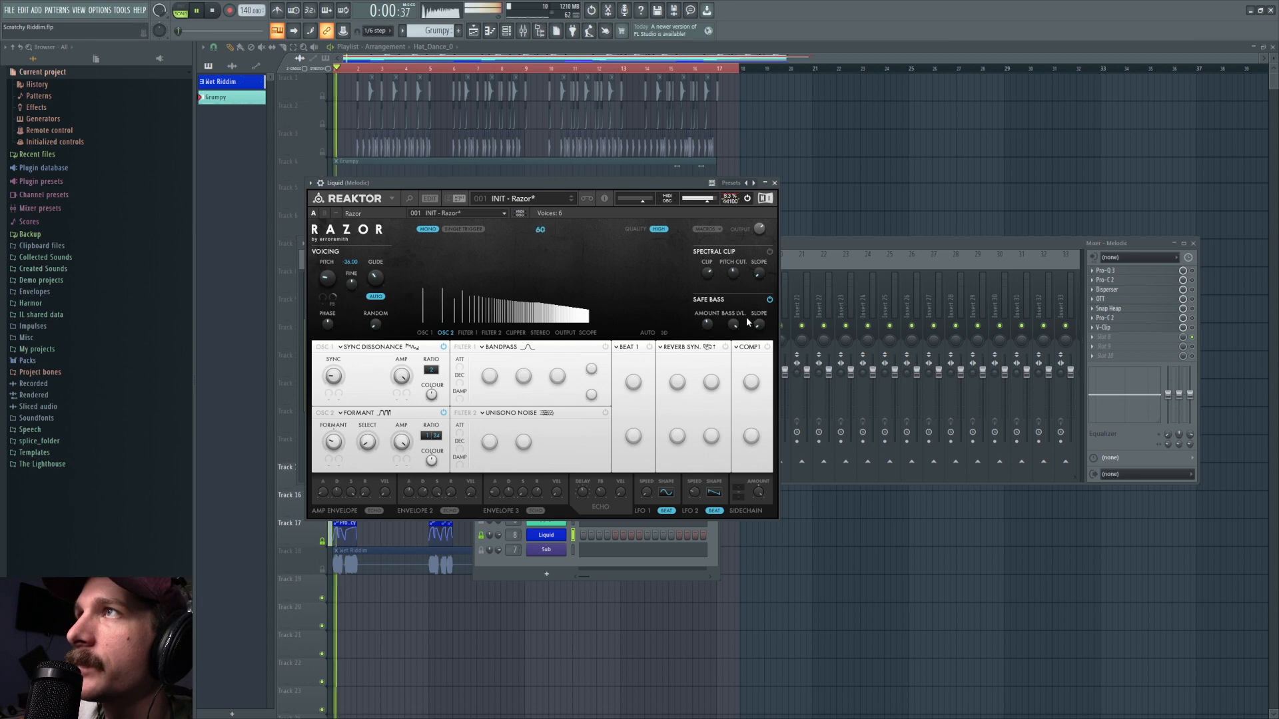
key("space")
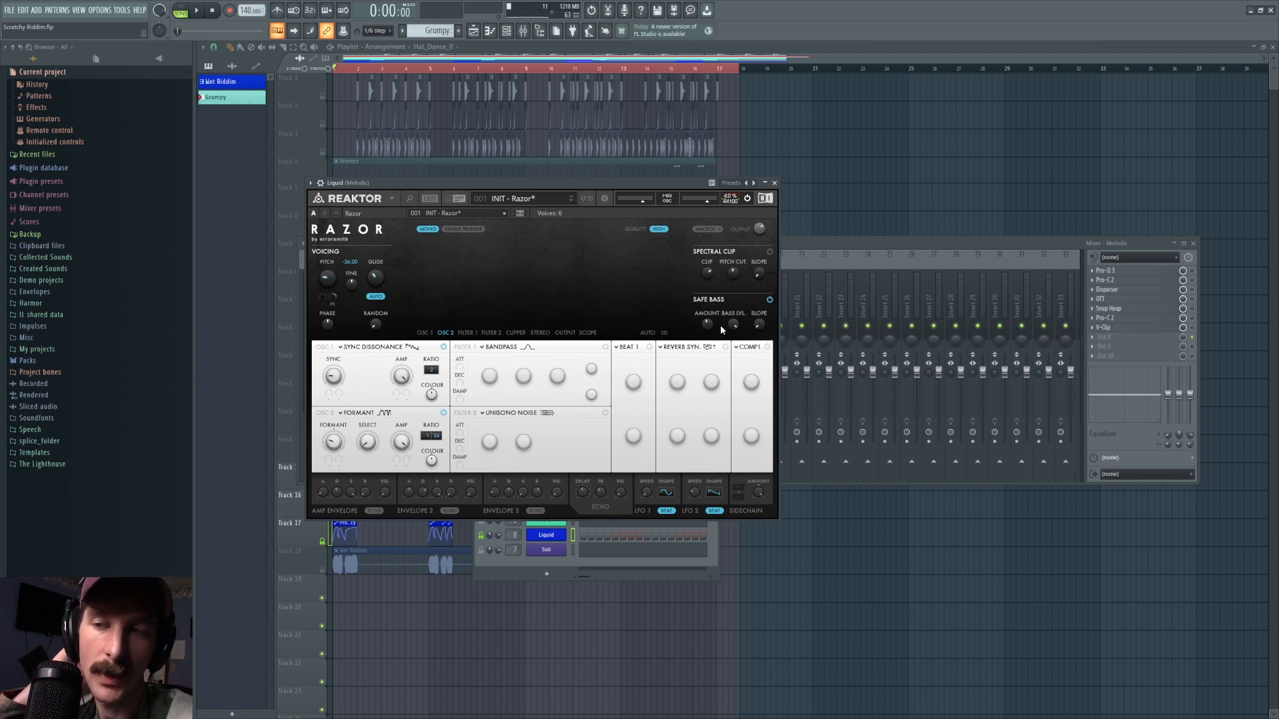
Try Razor's reverb during playback and undo the reverb toggling.
key("space")
left_click(725, 347)
key("space")
left_click(725, 347)
key("ctrl+z")
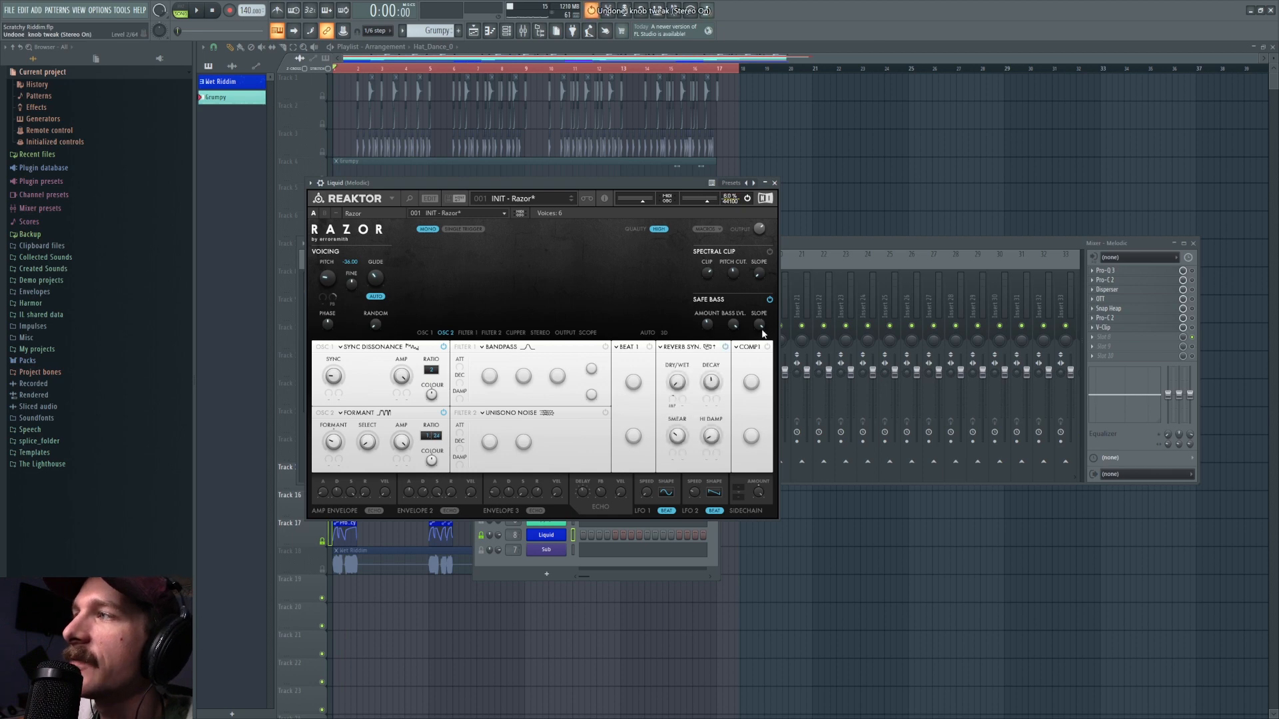
key("ctrl+z")
Set the Safe Bass slope to 11.
left_click_drag(760, 325, 744, 398)
key("space")
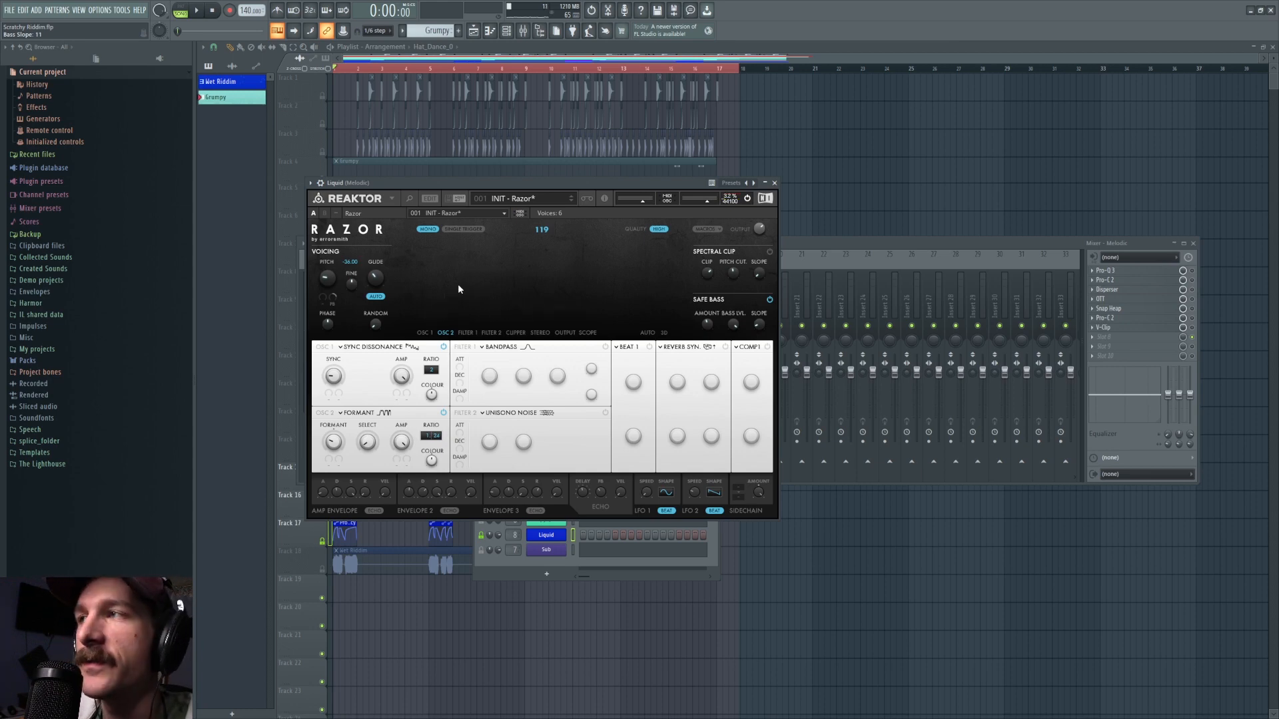
Switch on the Bandpass Filter 1 and play the sound with its macro knob shown in Razor's compact B view.
left_click(606, 348)
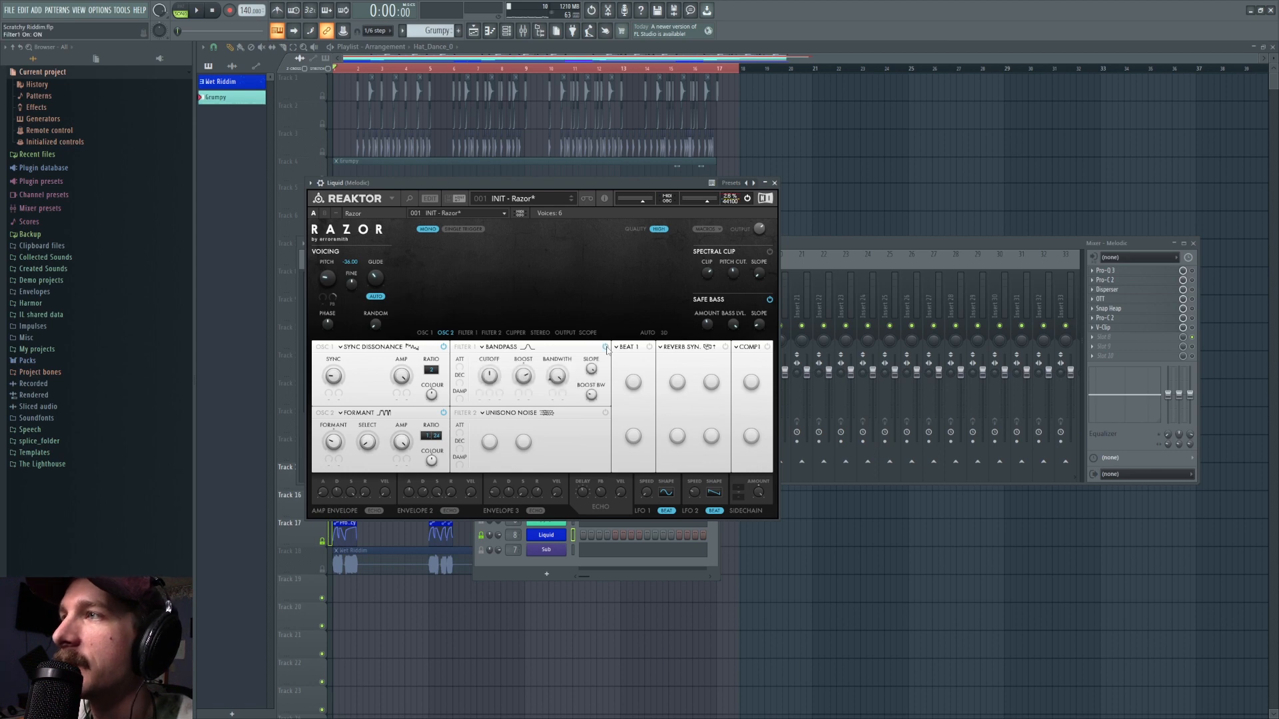
left_click(720, 229)
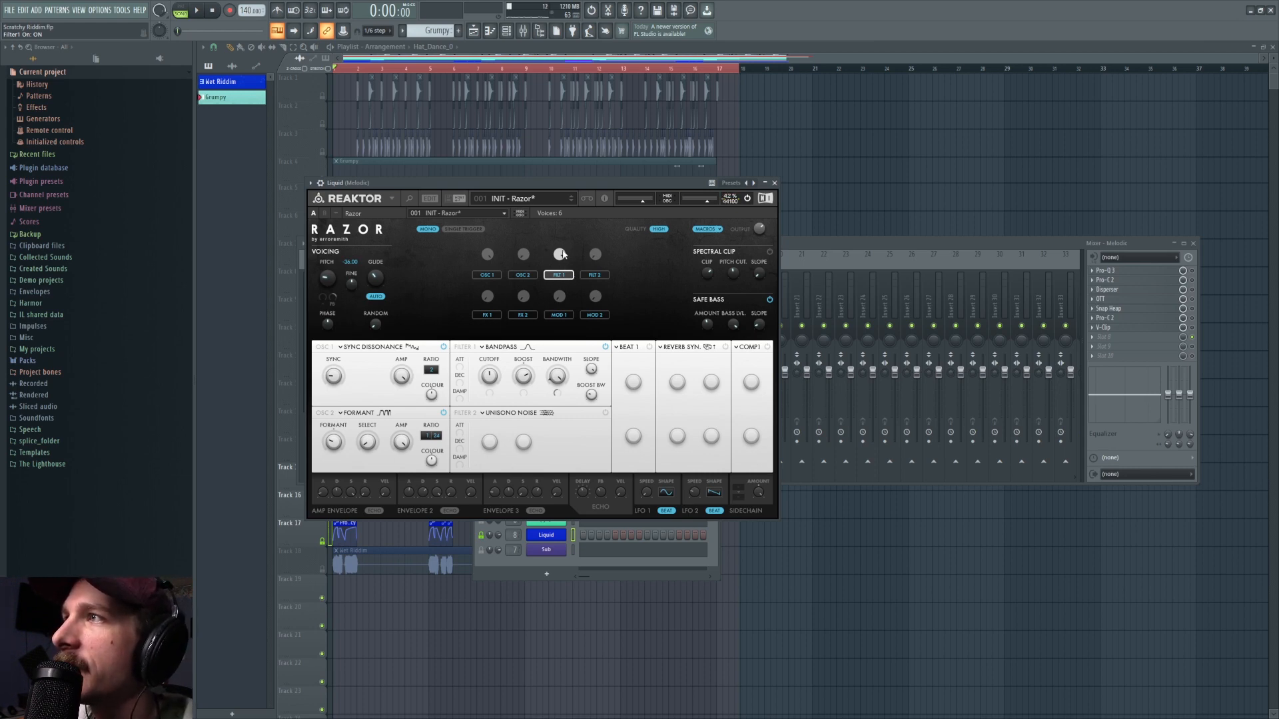
left_click(324, 213)
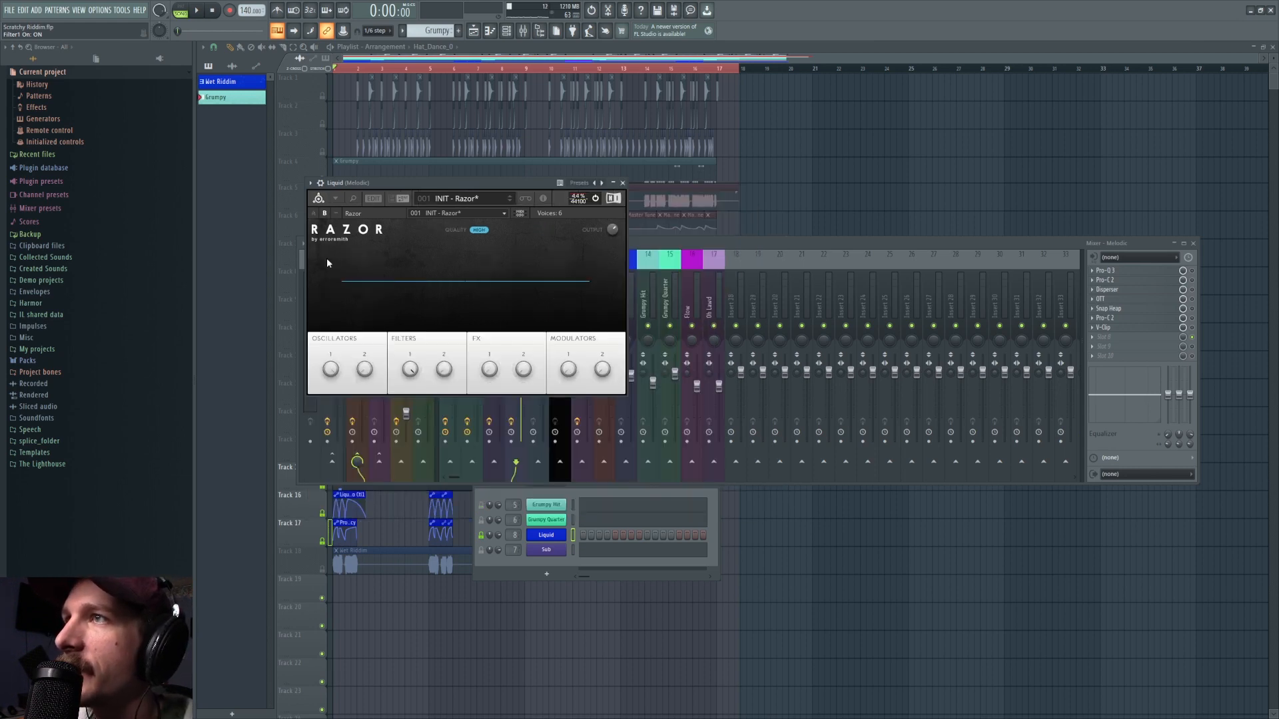
key("space")
key("space")
Close the plugin windows and play the Wet Riddim pattern with its FLT Macro automation clip in the playlist.
key("F12")
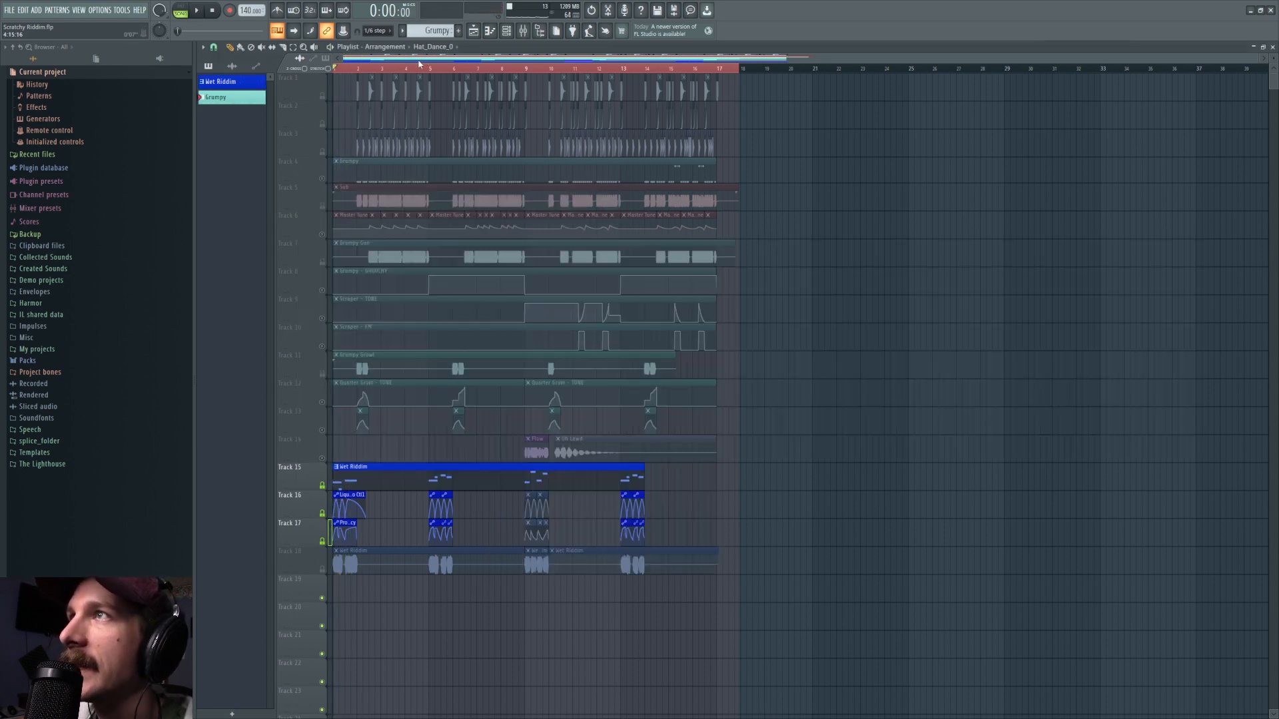
scroll(429, 63, "up", 5)
left_click_drag(434, 62, 360, 67)
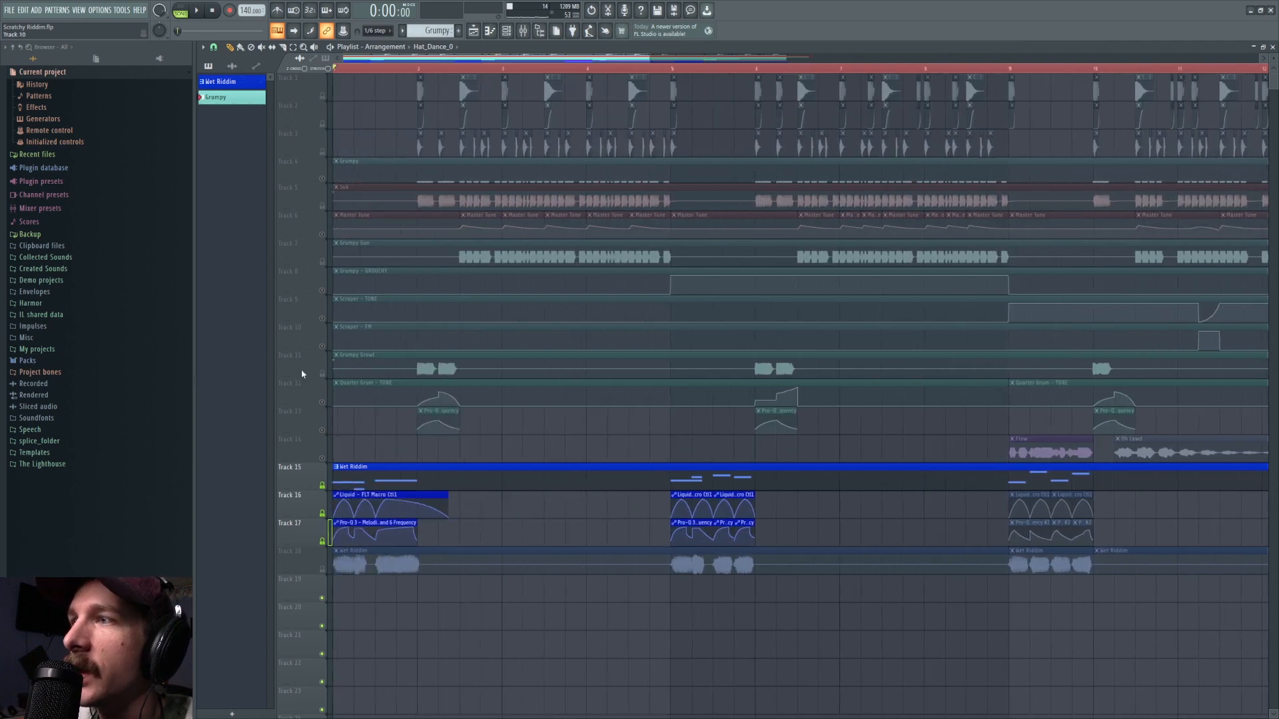
scroll(360, 493, "down", 3)
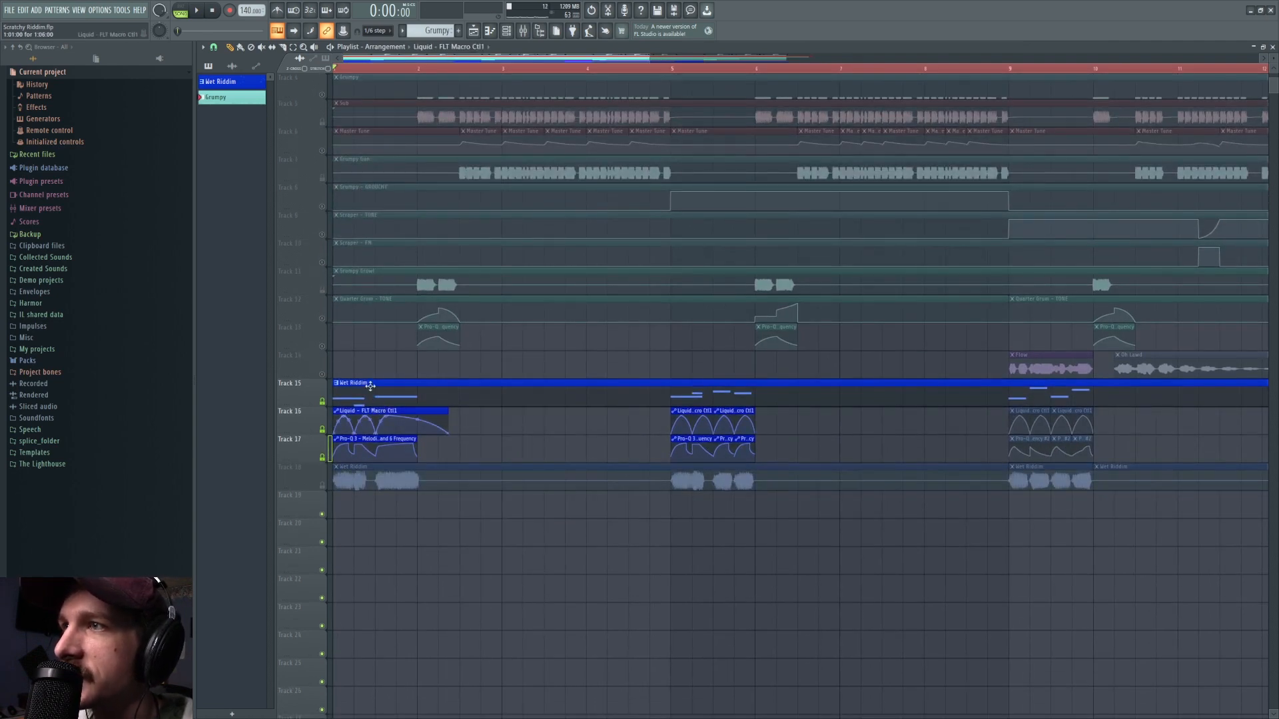
key("space")
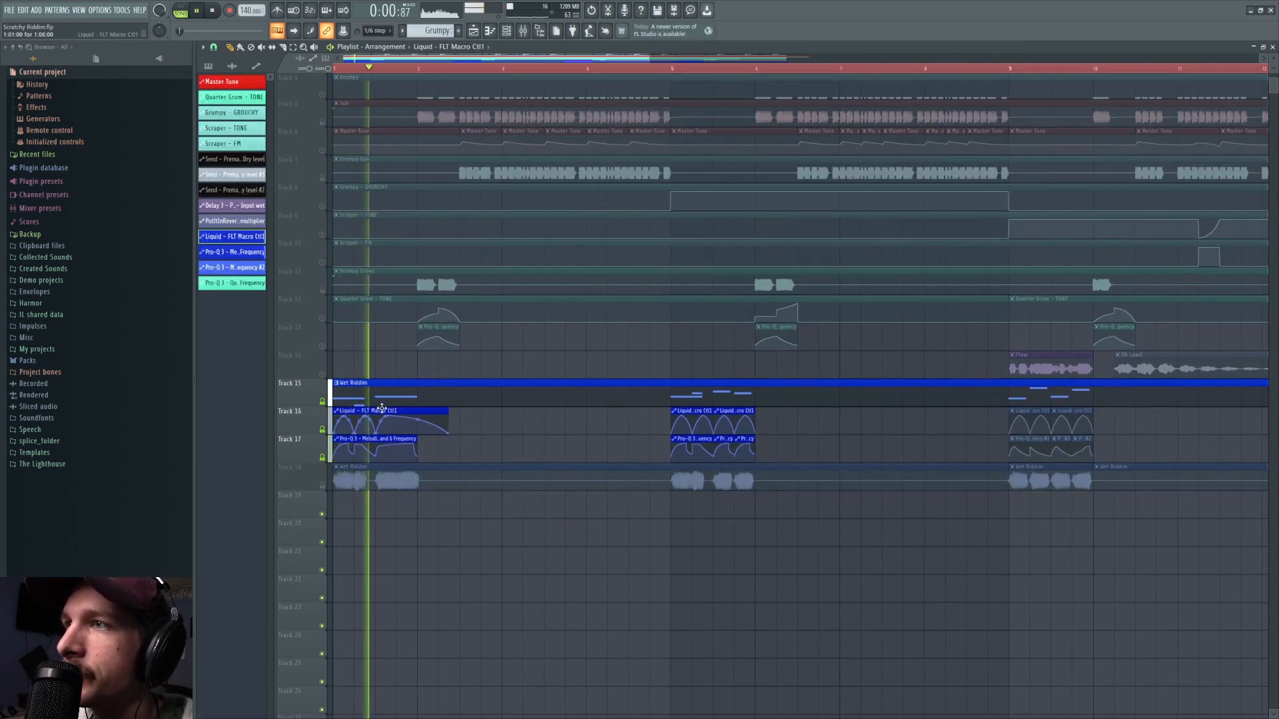
key("space")
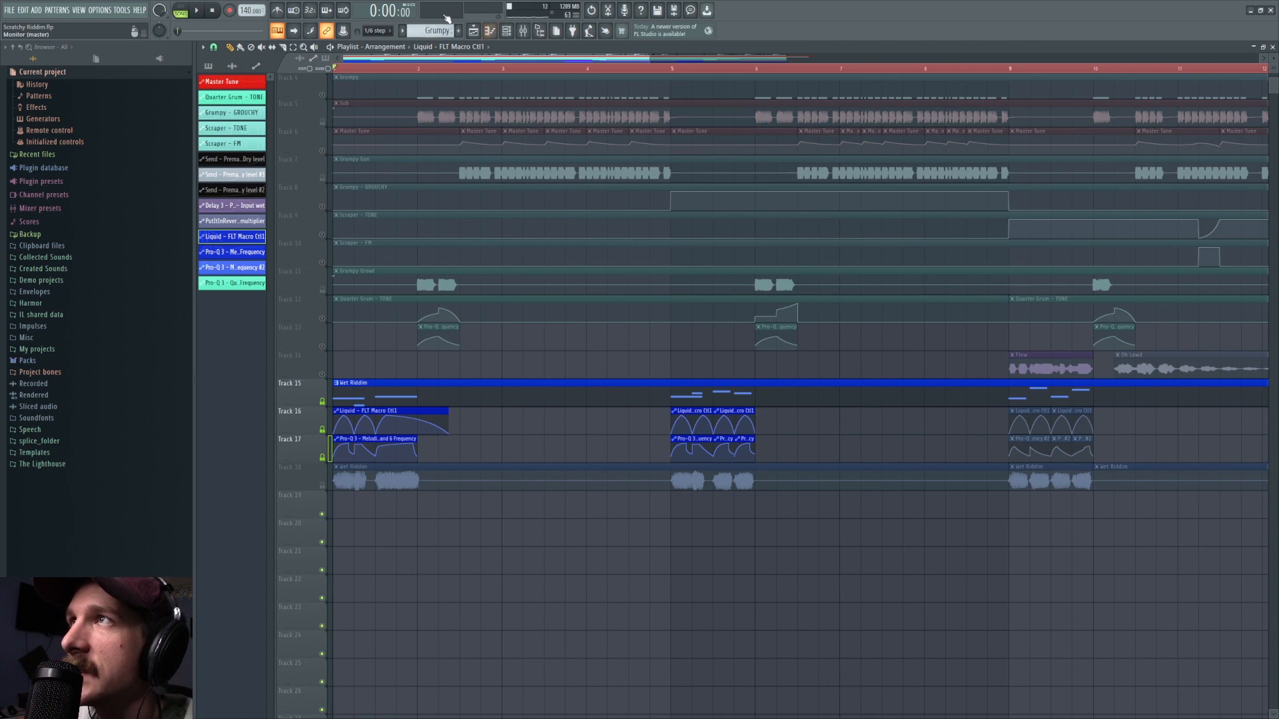
key("space")
key("space")
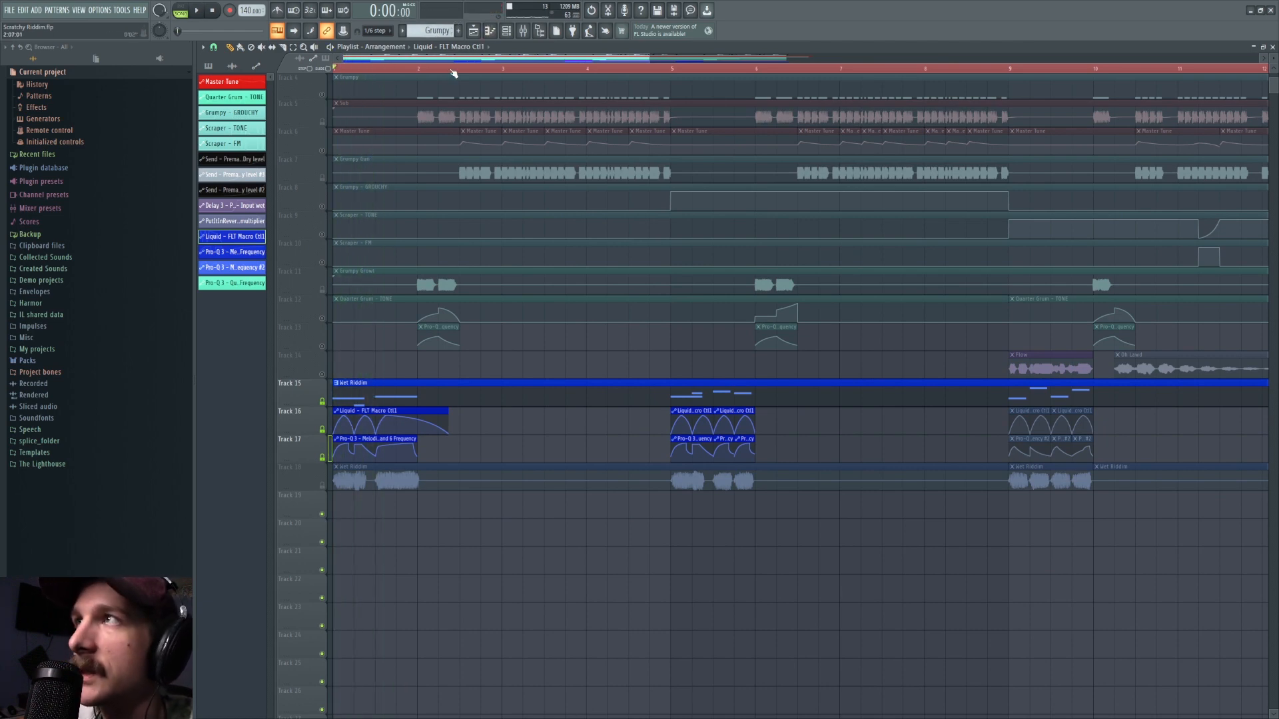
Filter the channel rack to synths, open the Liquid channel's Razor and switch its display from macros to the spectrum view.
left_click(506, 30)
left_click(544, 481)
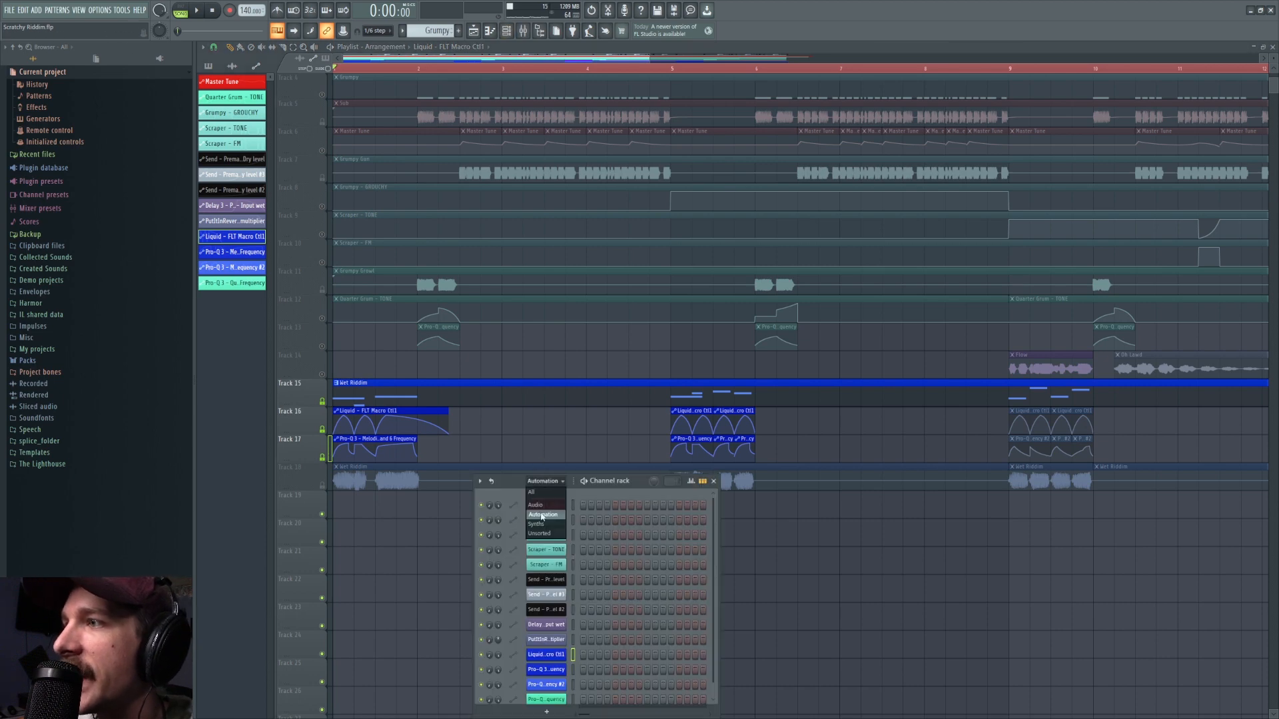
left_click(537, 524)
left_click(547, 536)
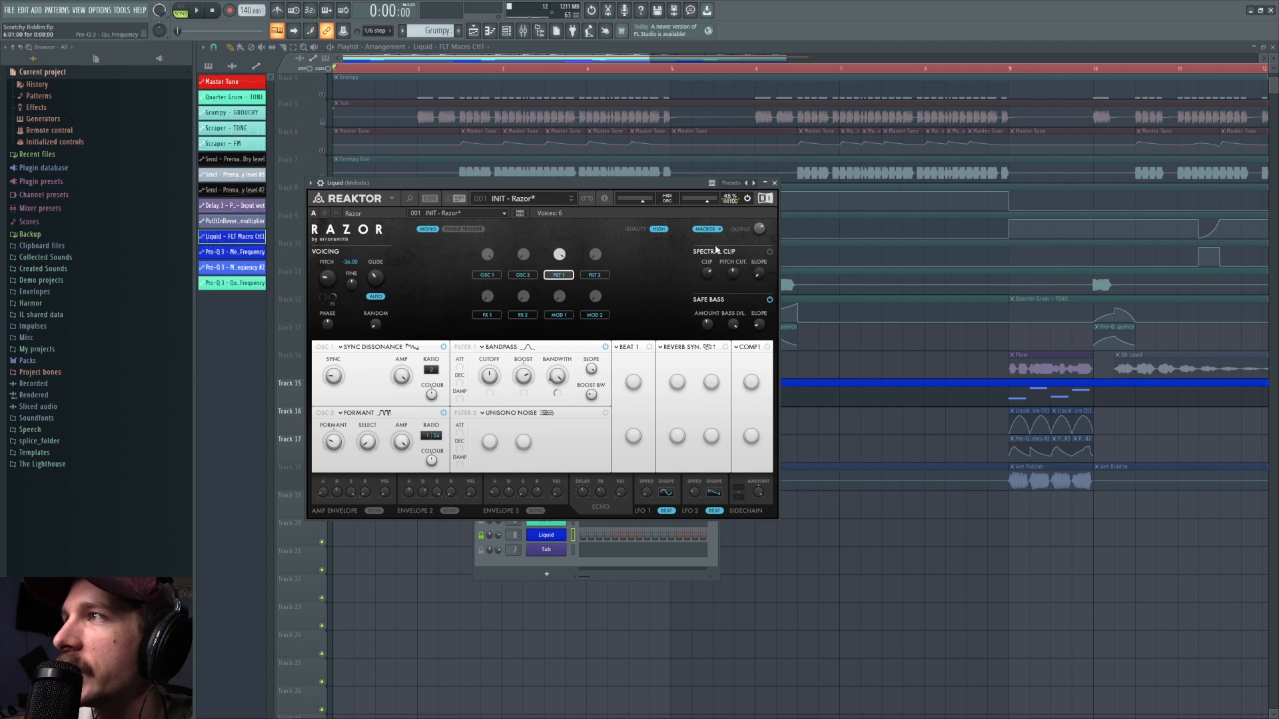
left_click(700, 230)
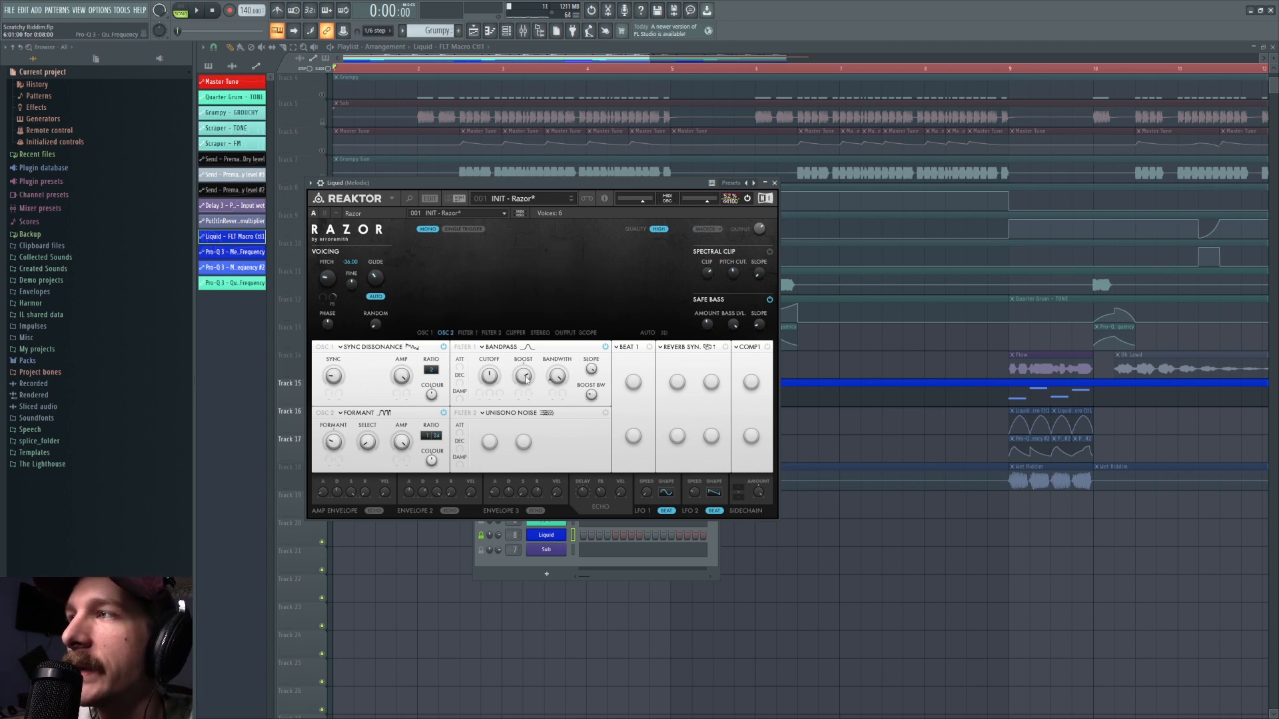
Play the sound and examine how the bandpass Filter 1 moves in Razor's spectrum display.
key("space")
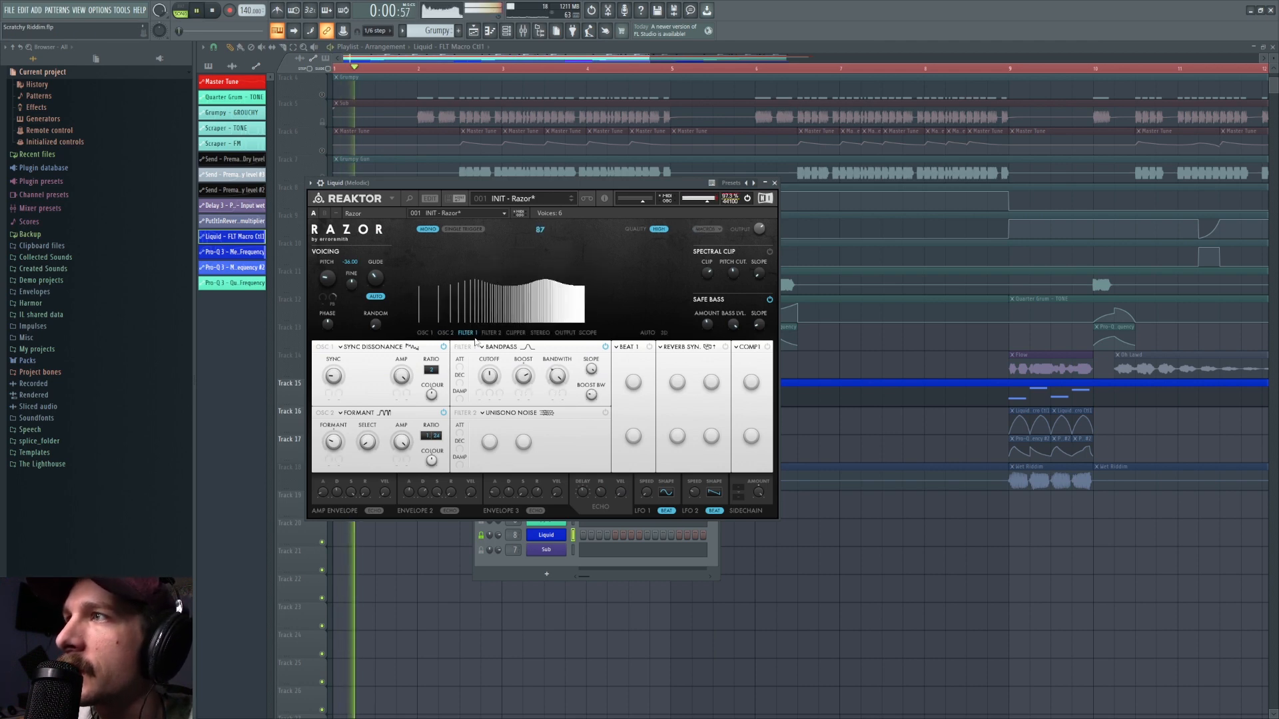
key("space")
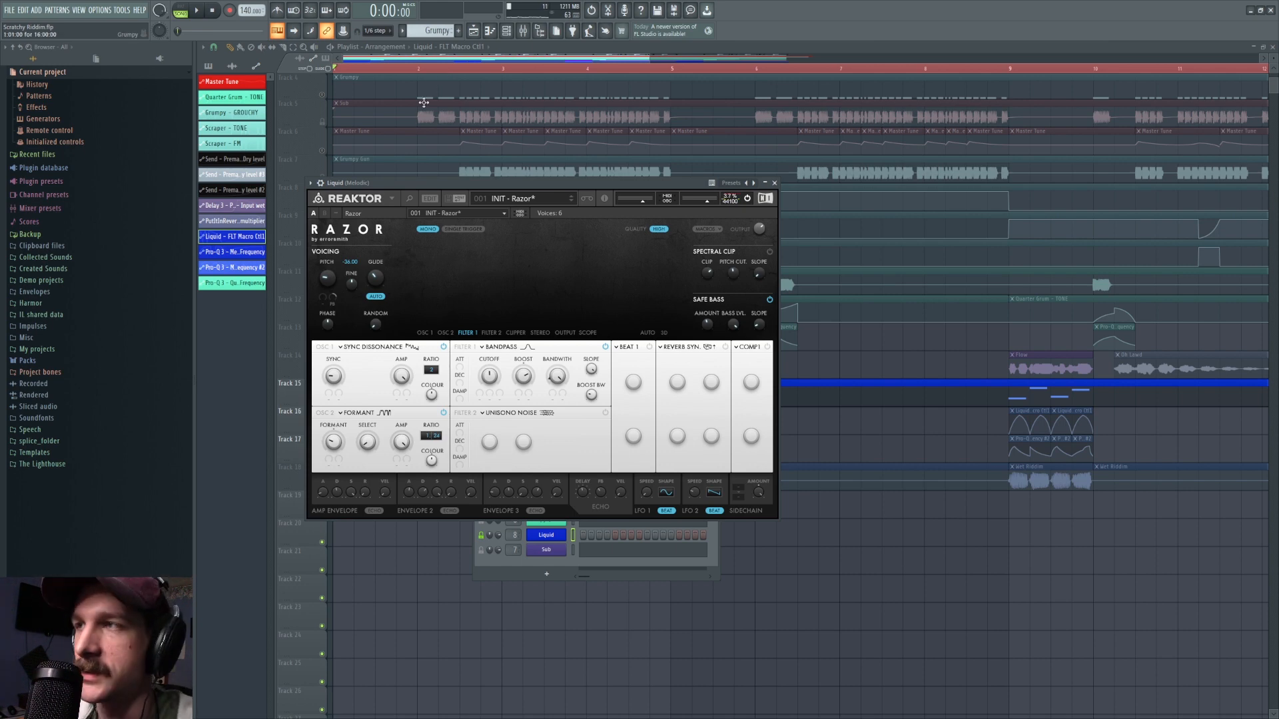
key("space")
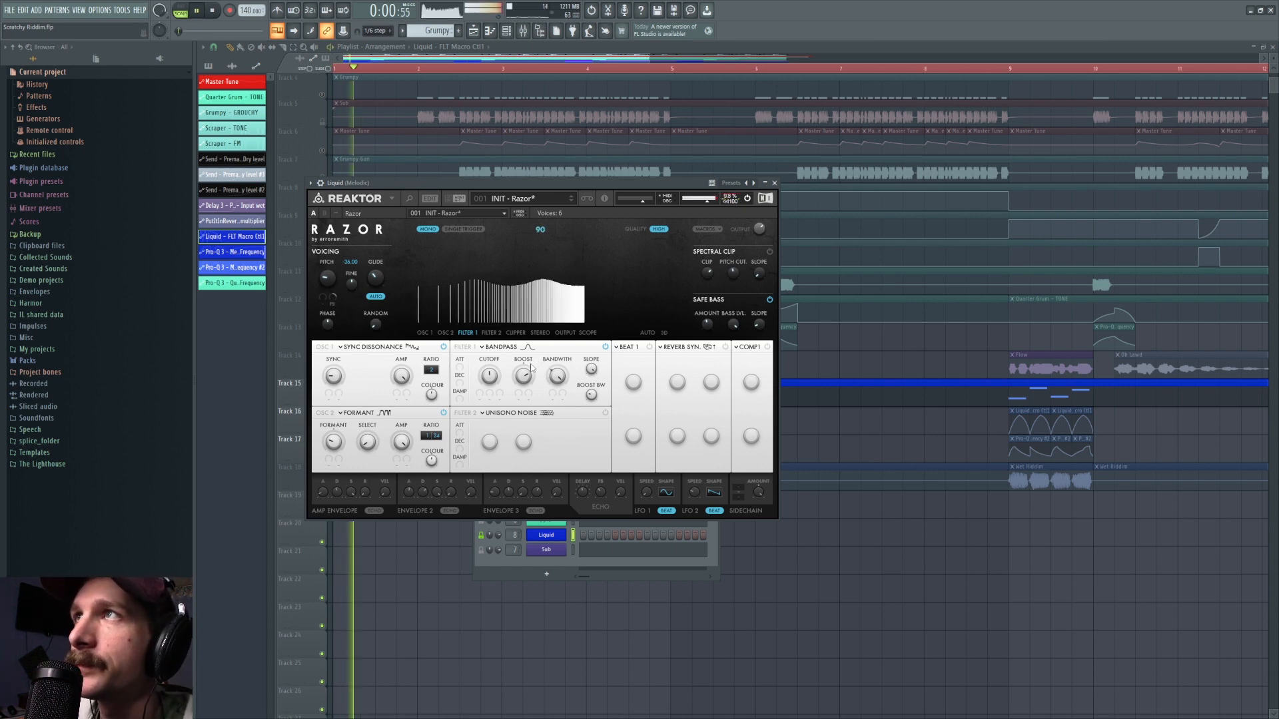
key("space")
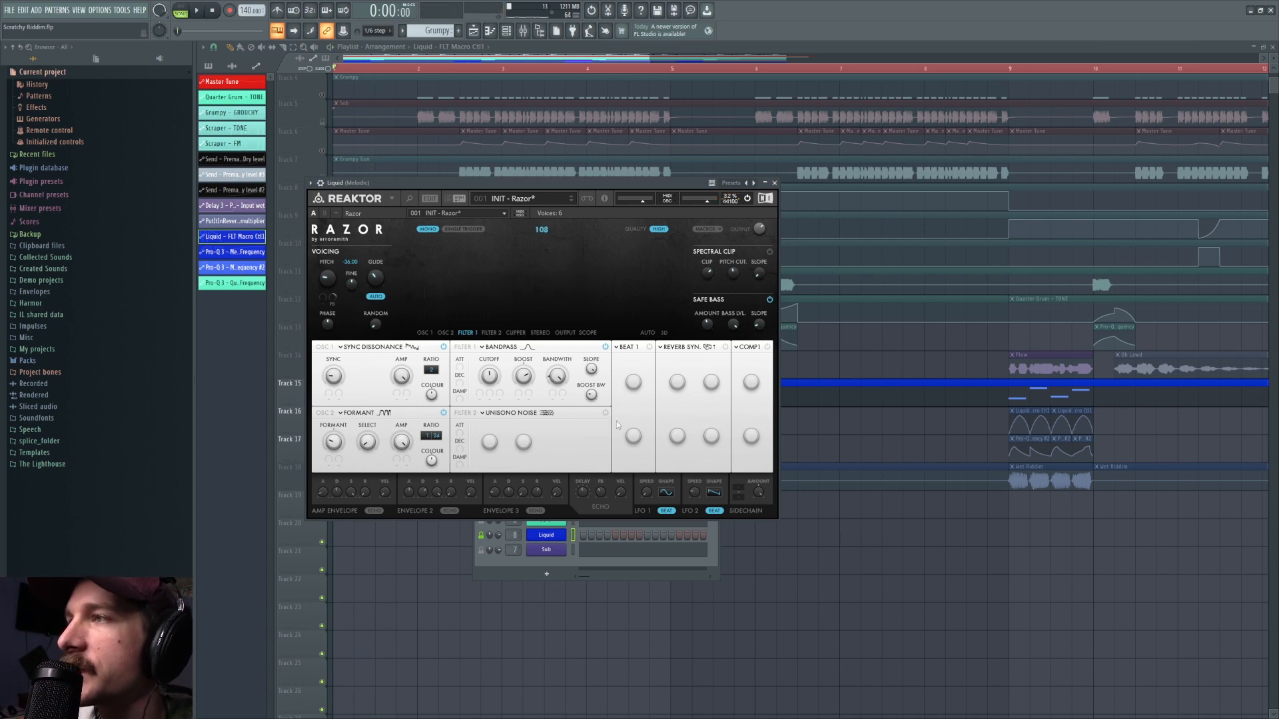
Switch on Filter 2 with Unisono Noise in Razor and play the sound through it.
left_click(605, 414)
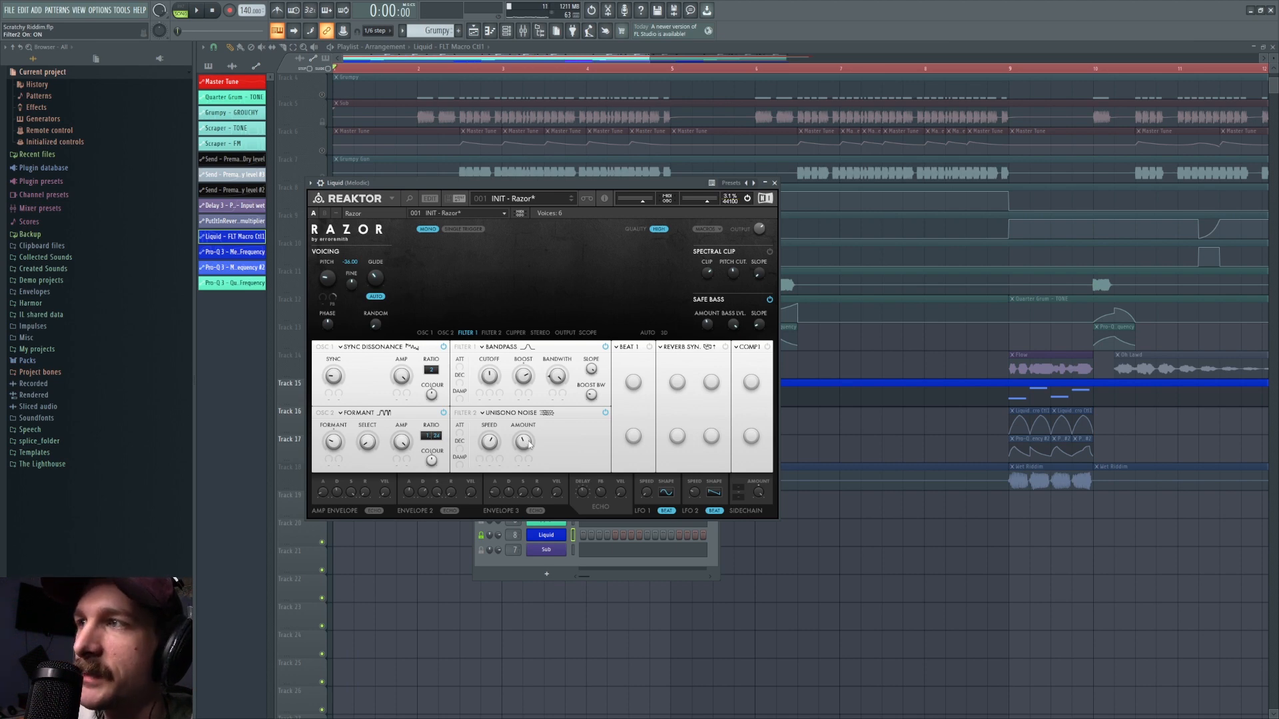
key("space")
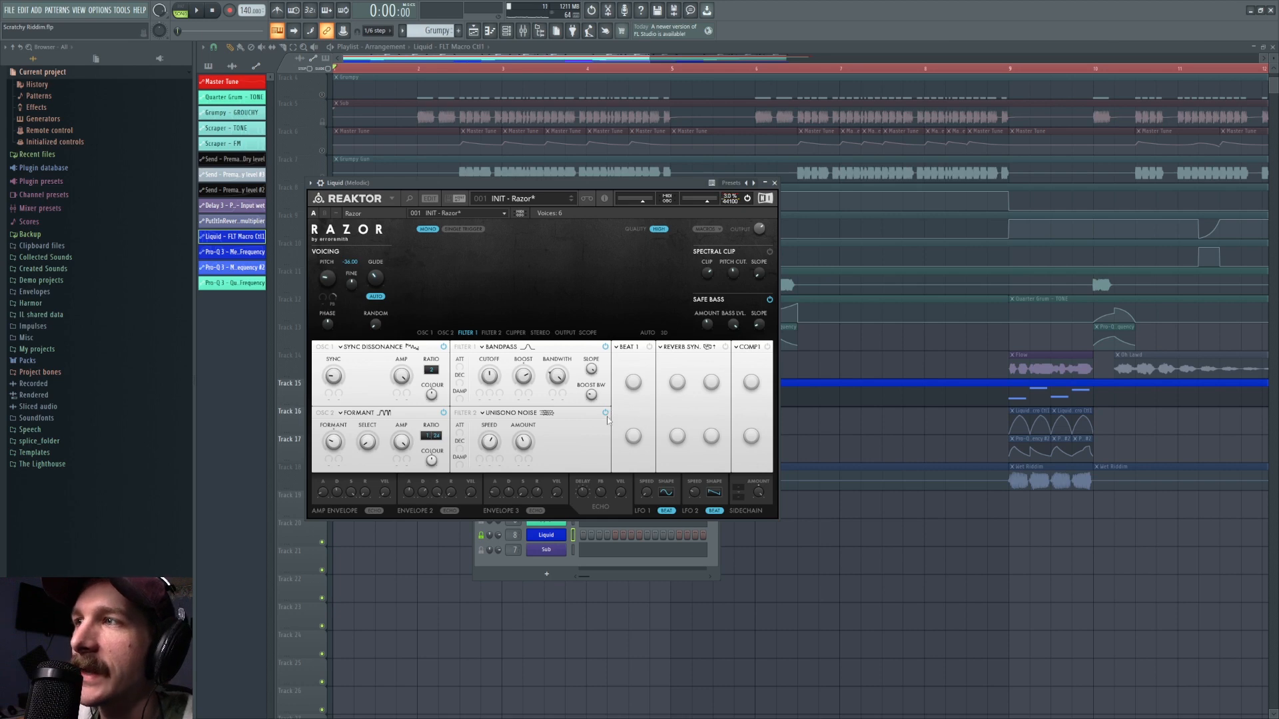
key("space")
key("space")
Switch on Razor's Reverb Syn. effect and play the sound with it.
left_click(725, 347)
key("F9")
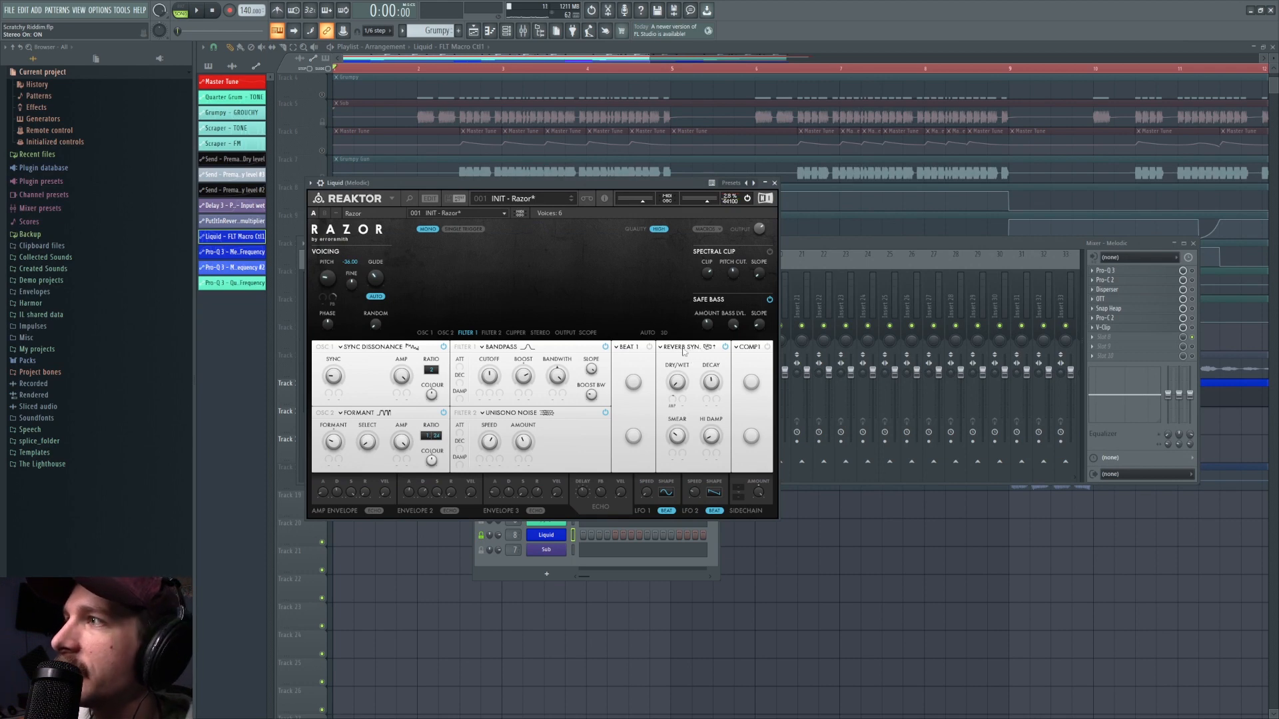
left_click(629, 349)
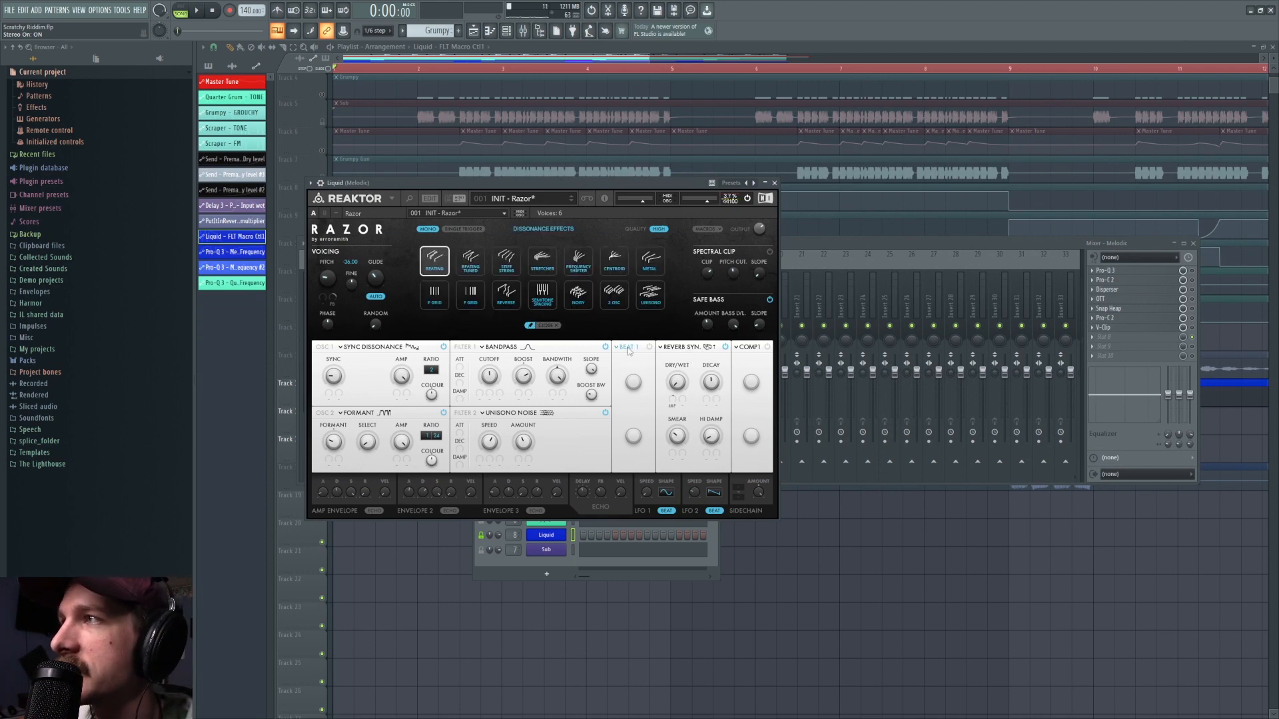
left_click(688, 347)
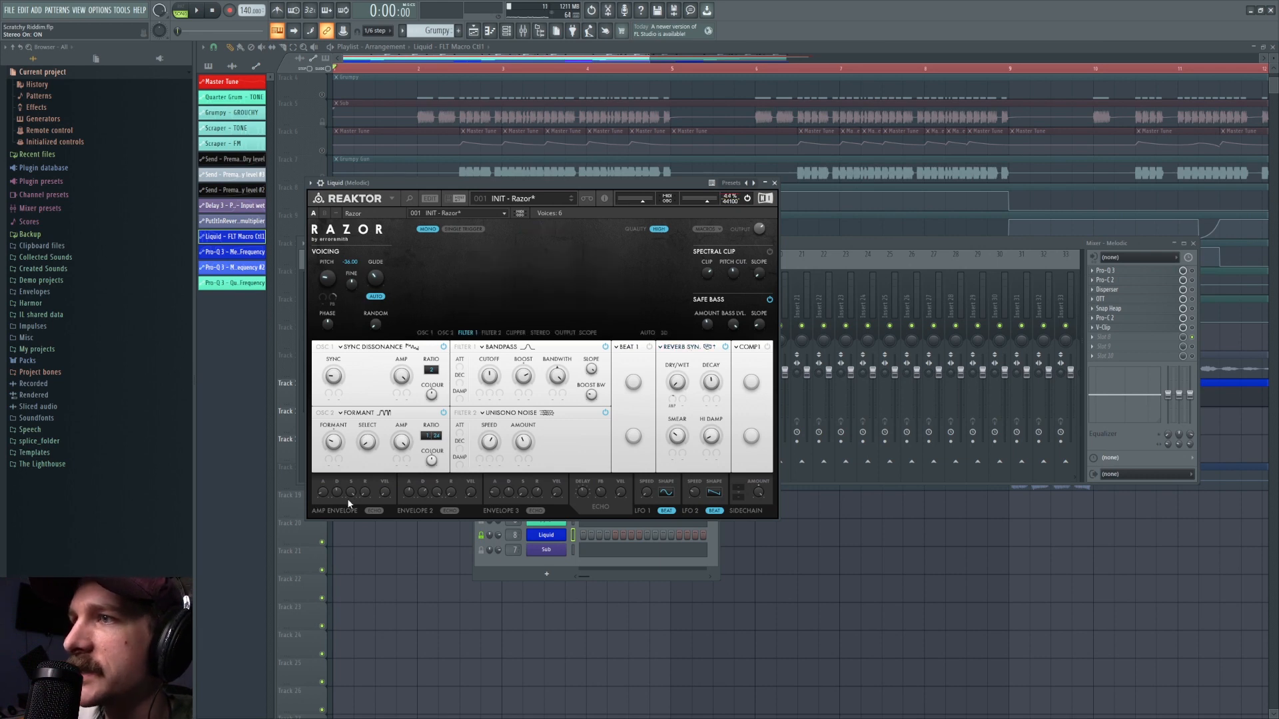
key("space")
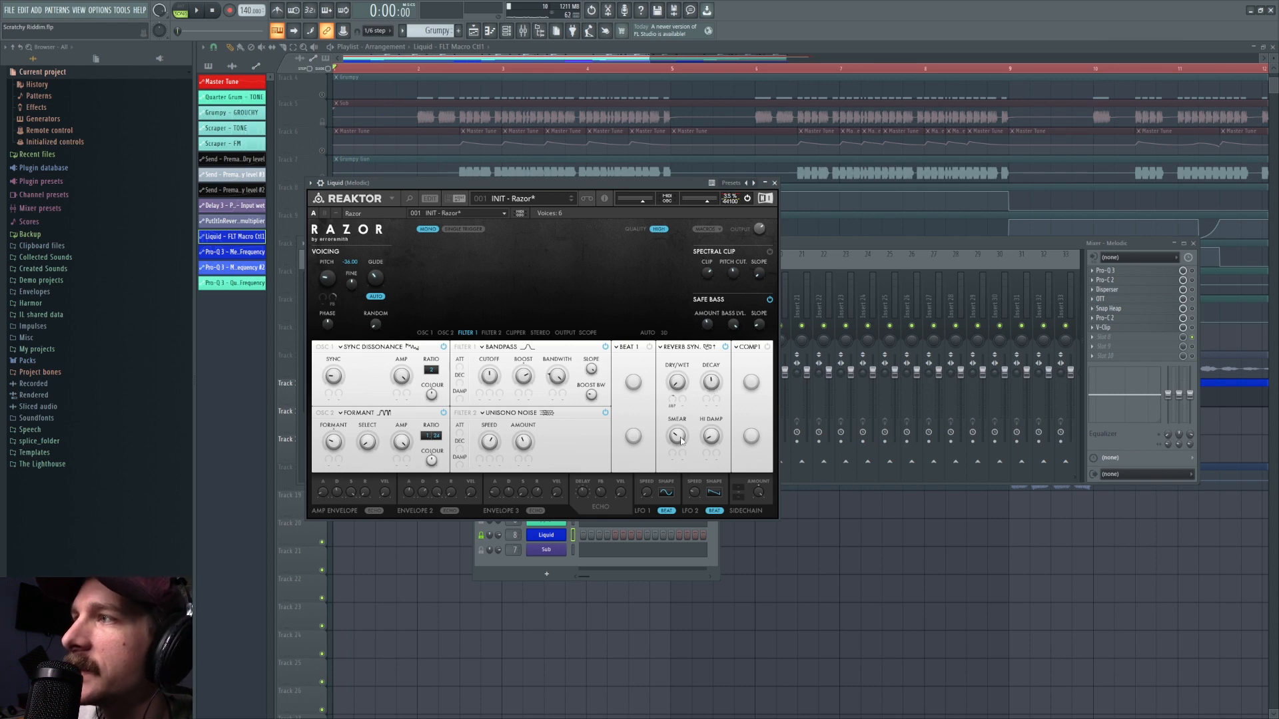
key("space")
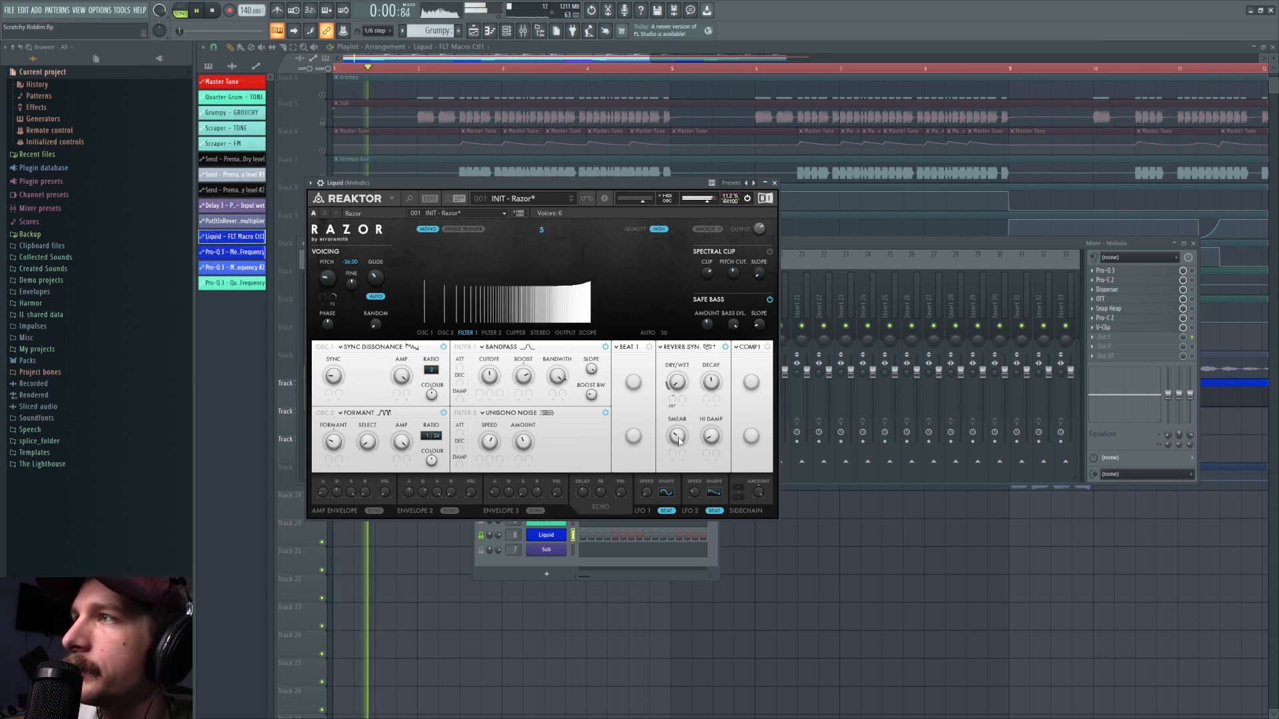
key("space")
Try the reverb's Dry/Wet amount at 1.000 and 0.000 during playback, and undo the knob tweak.
key("ctrl+z")
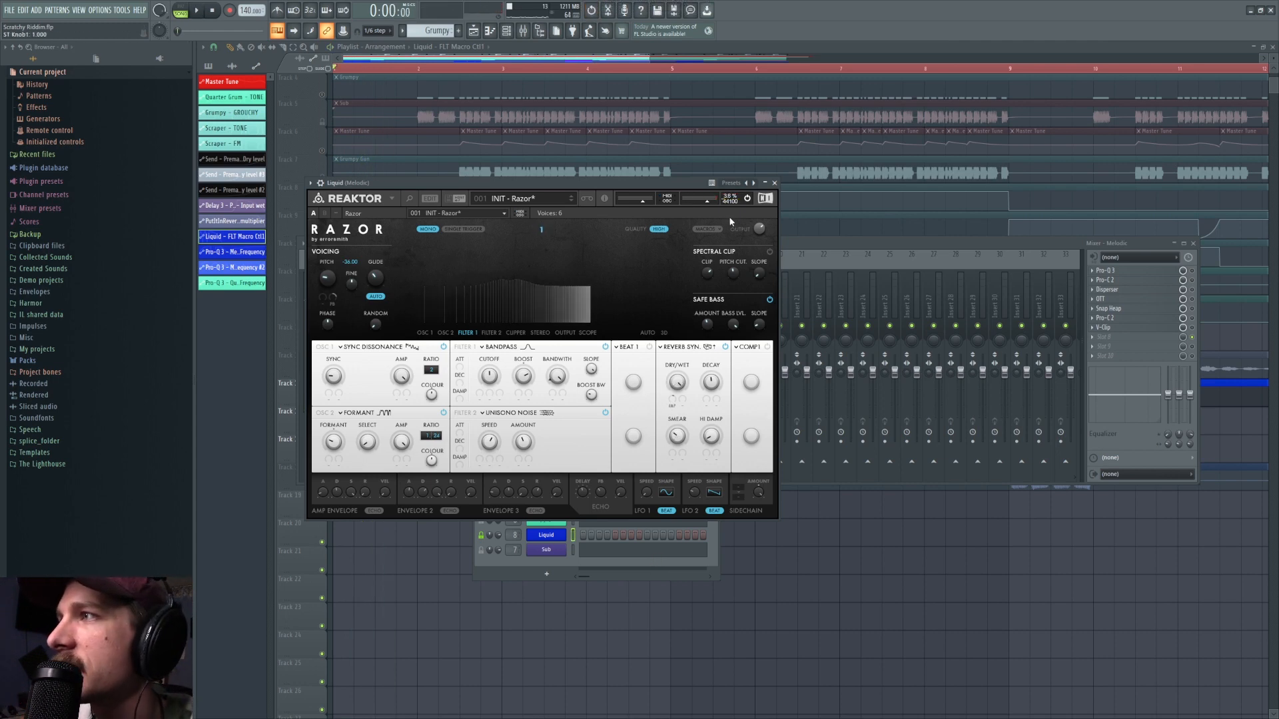
key("space")
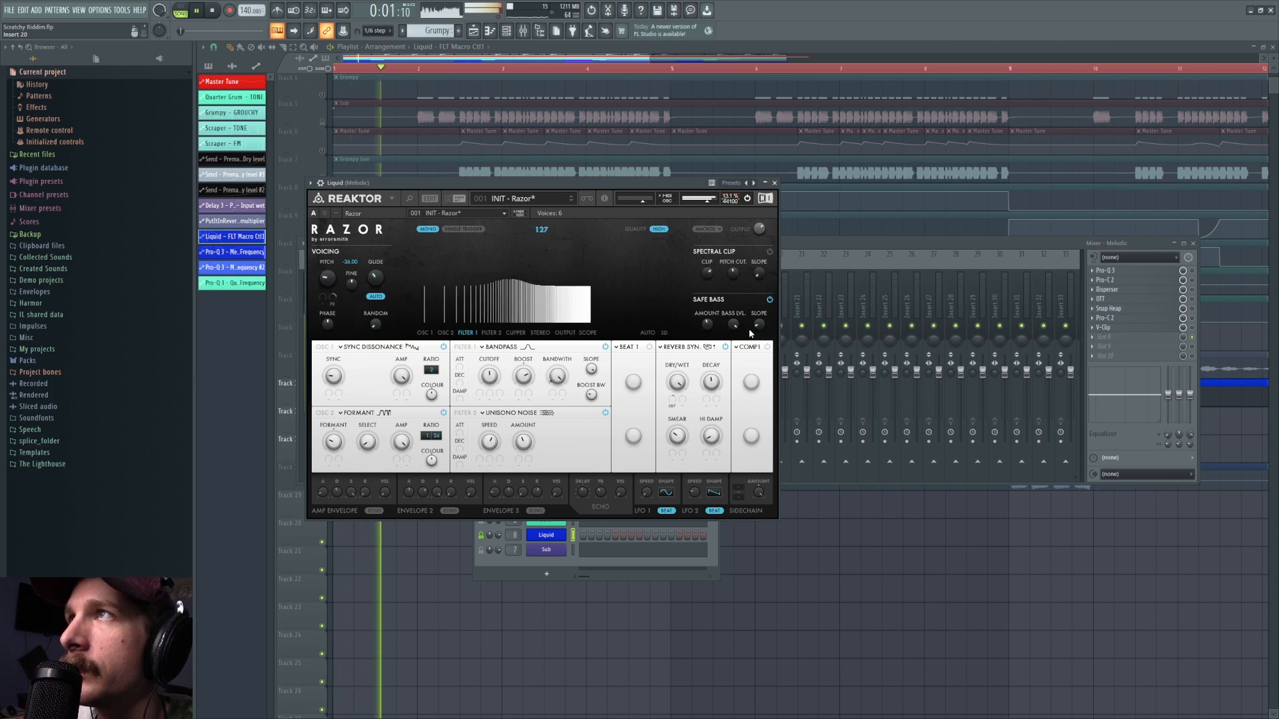
key("space")
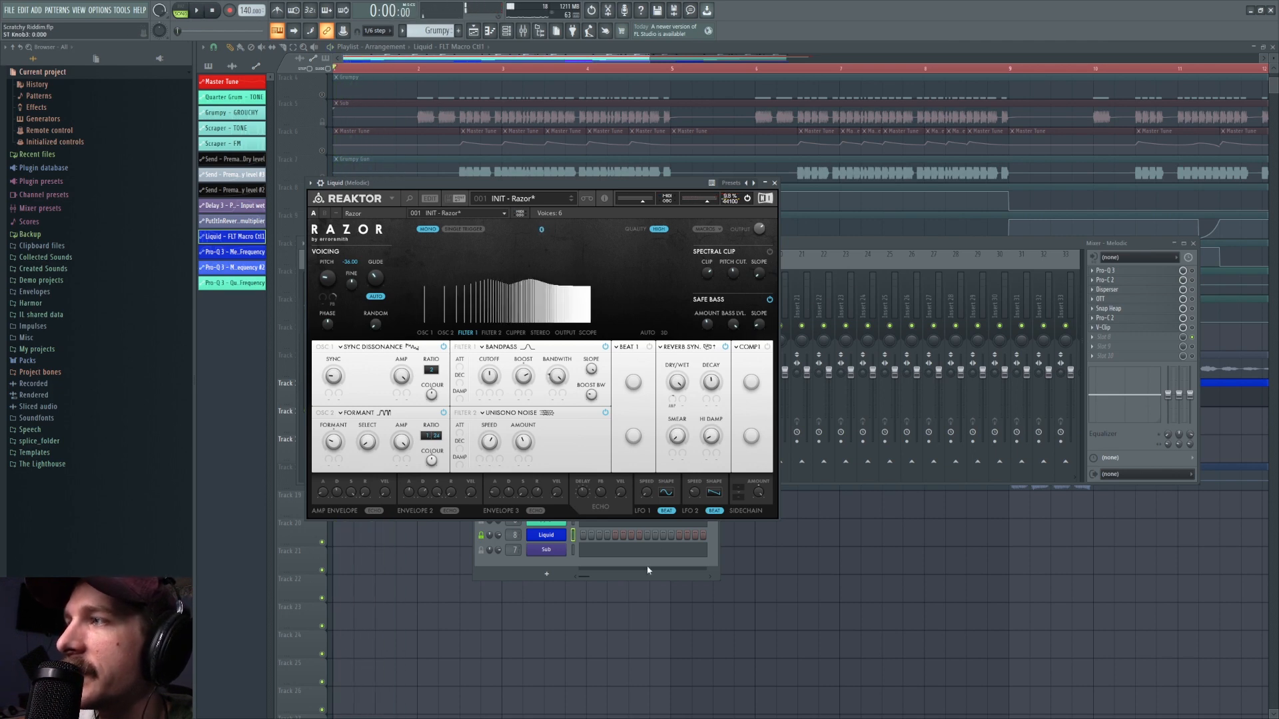
key("space")
key("space")
key("ctrl+z")
key("space")
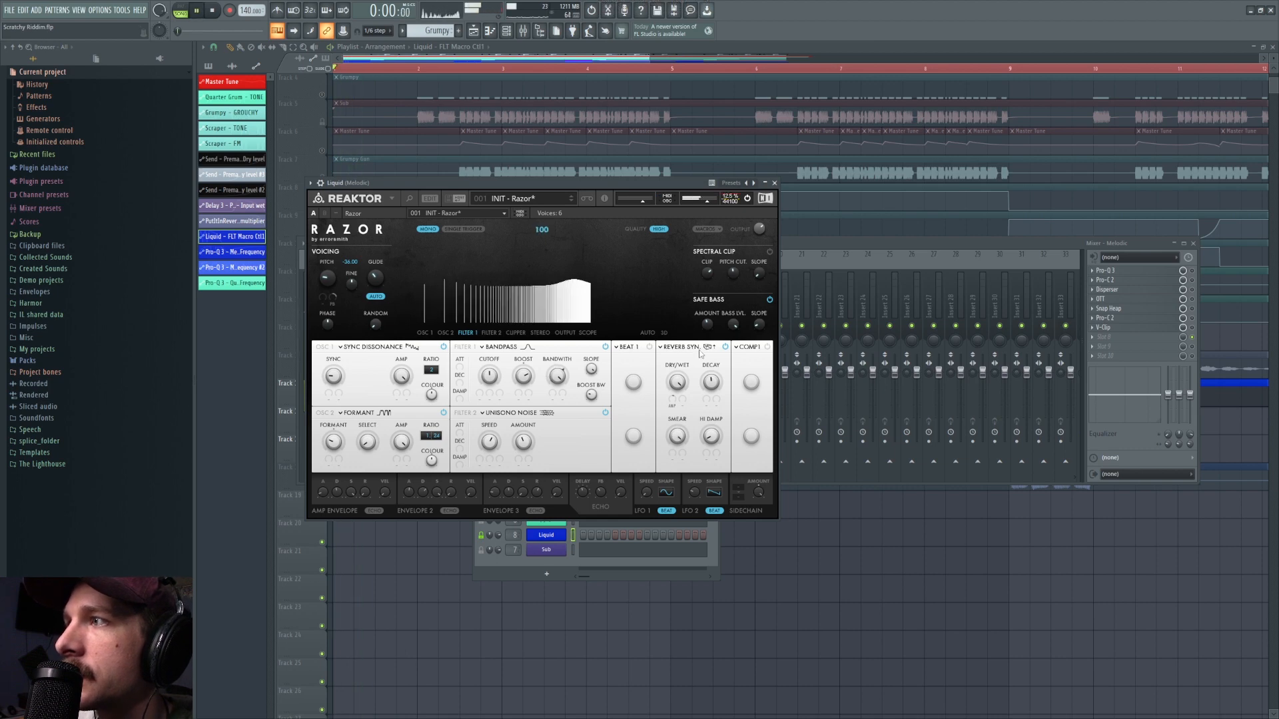
key("space")
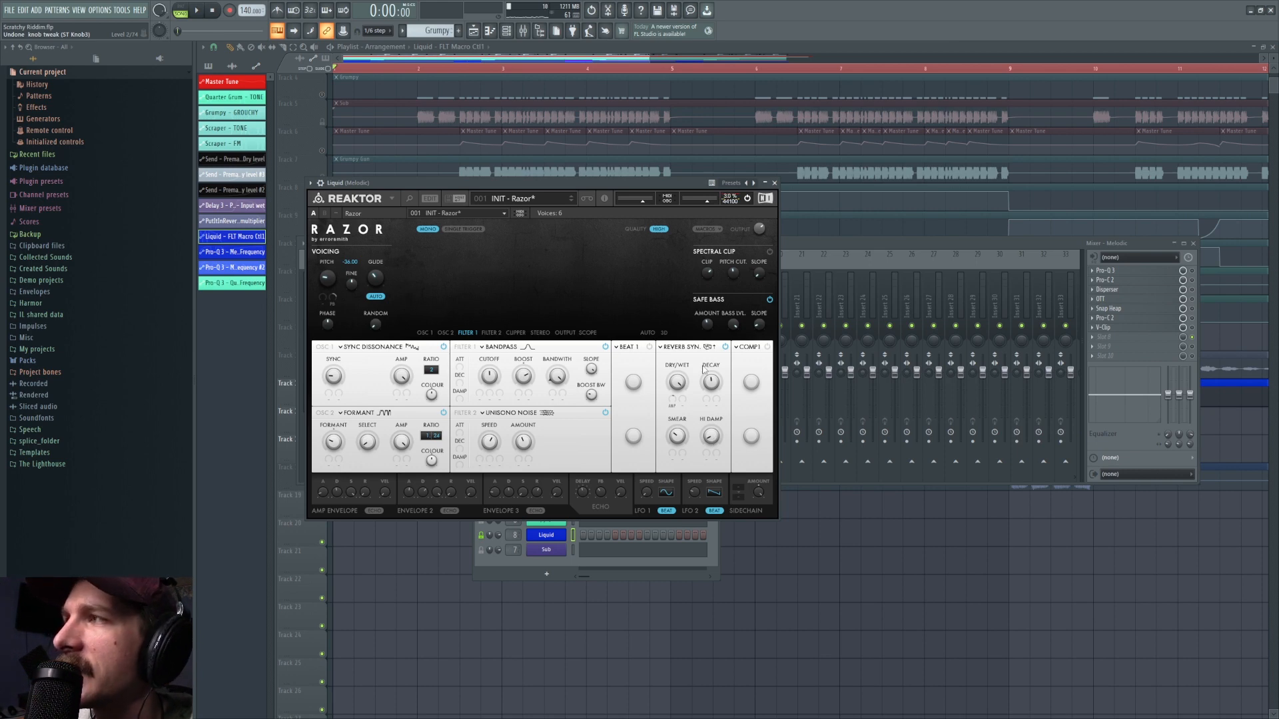
key("space")
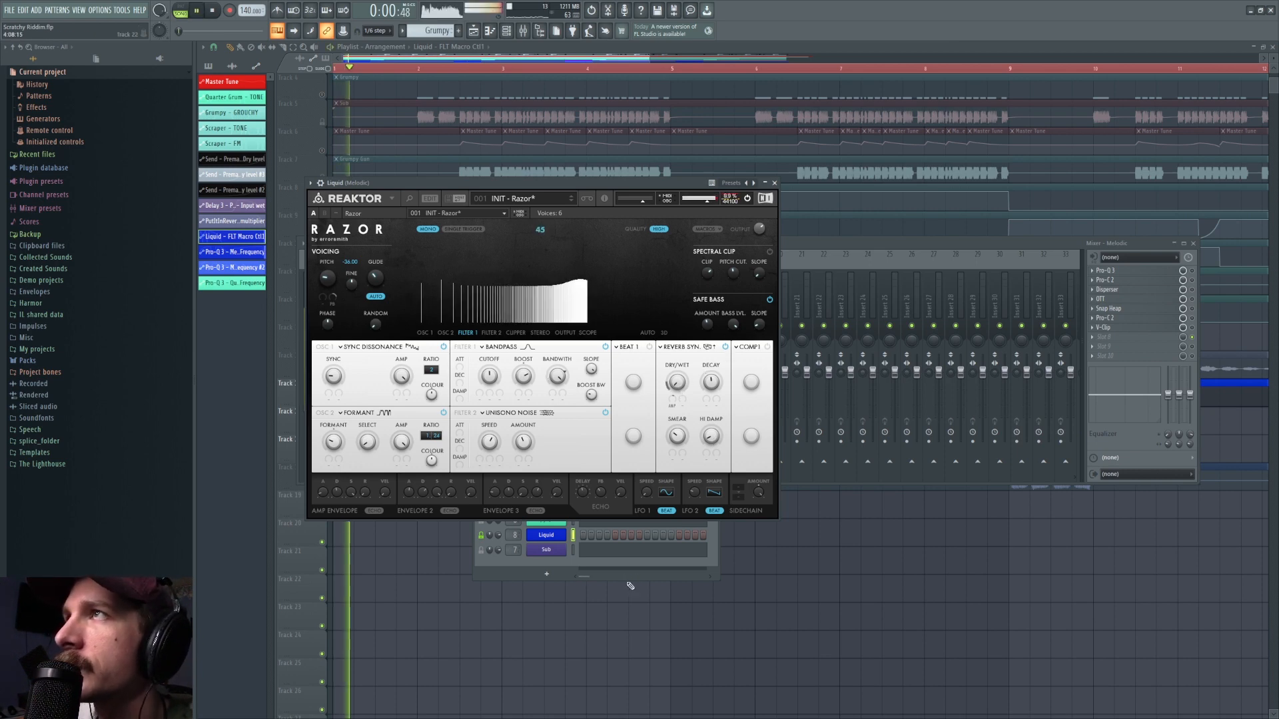
key("space")
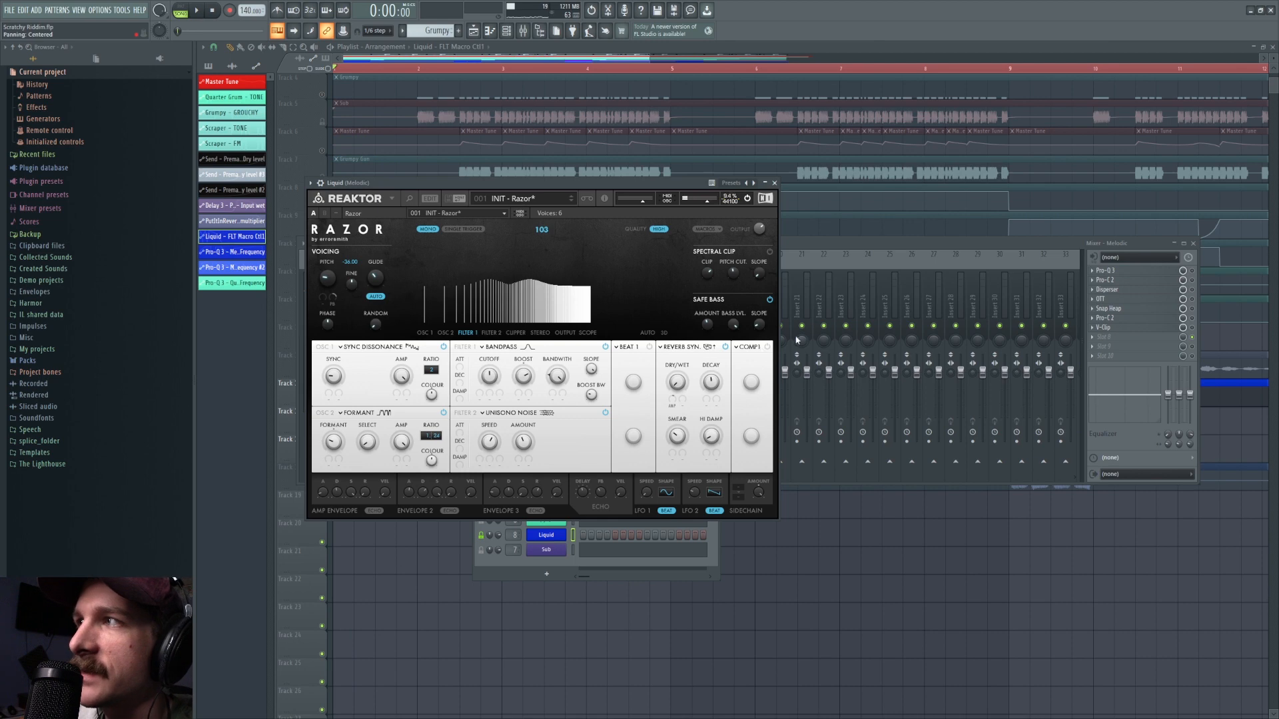
Switch on Razor's Comp 1 dynamics module and play the compressed sound.
left_click(767, 347)
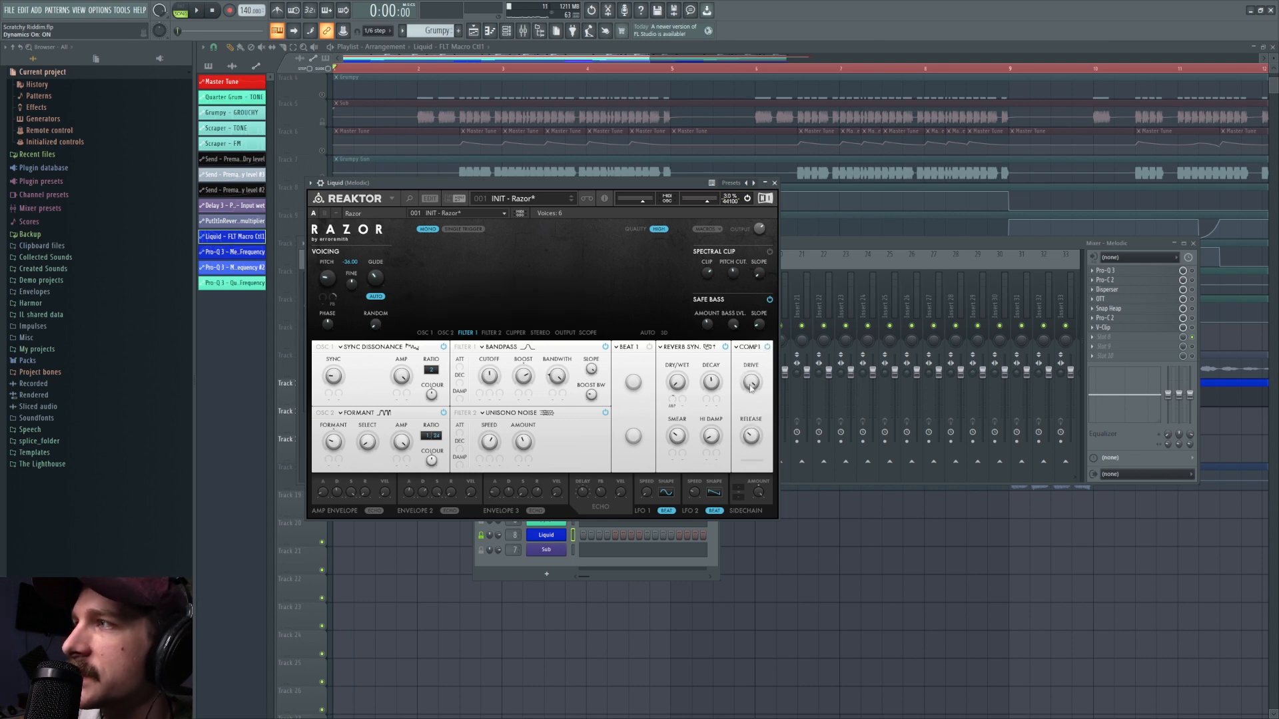
key("space")
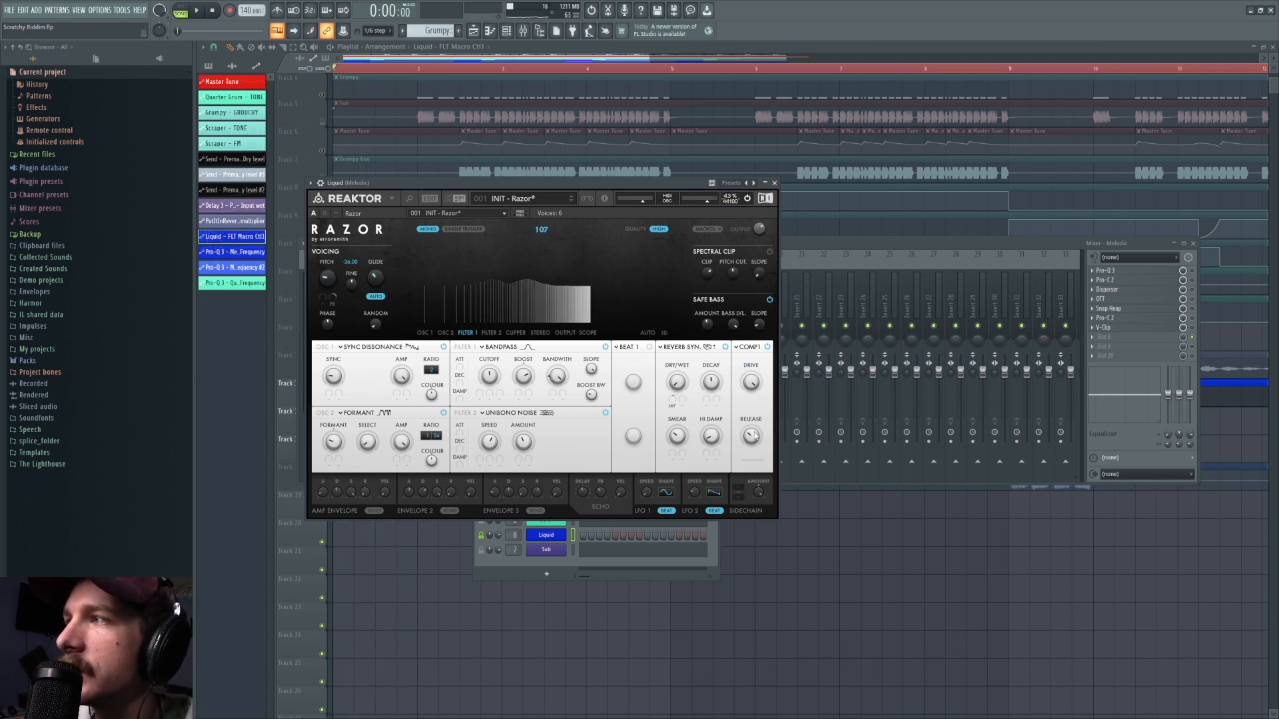
left_click(769, 298)
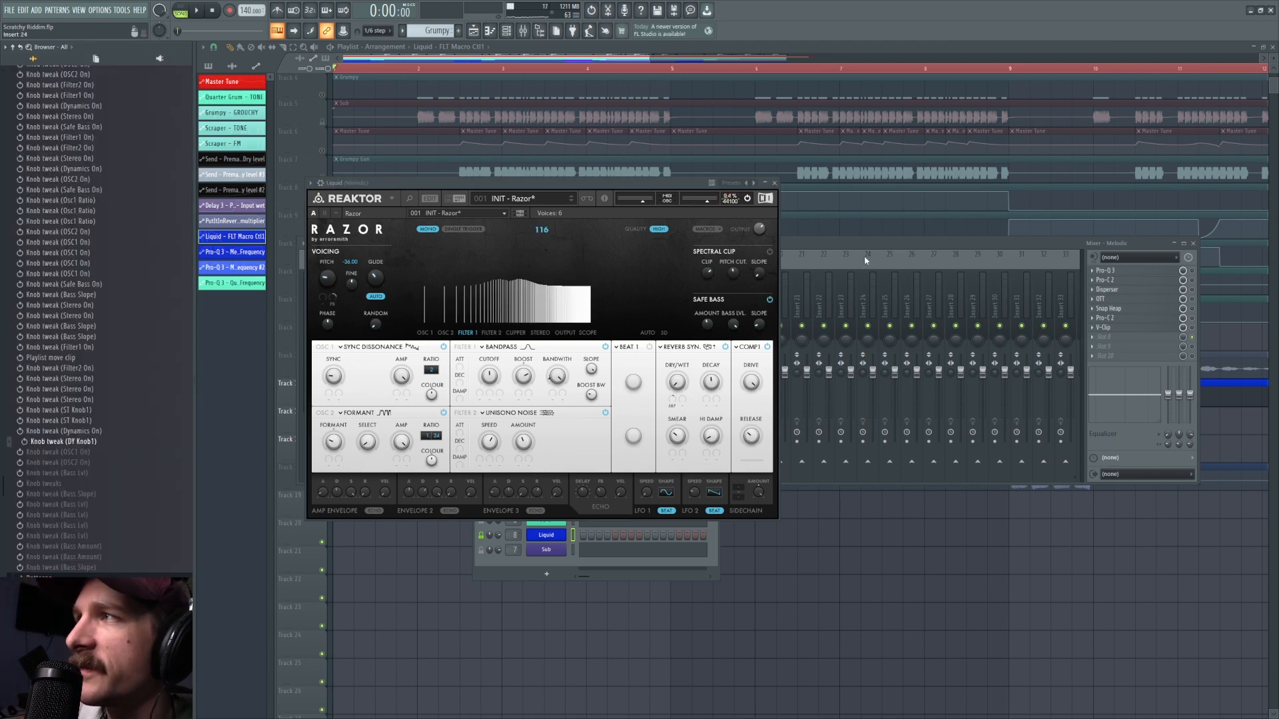
Select the Melodic mixer track, enable Pro-Q 3 in its first effect slot and open the equalizer.
left_click(845, 253)
left_click(548, 298)
left_click(519, 303)
left_click(1191, 270)
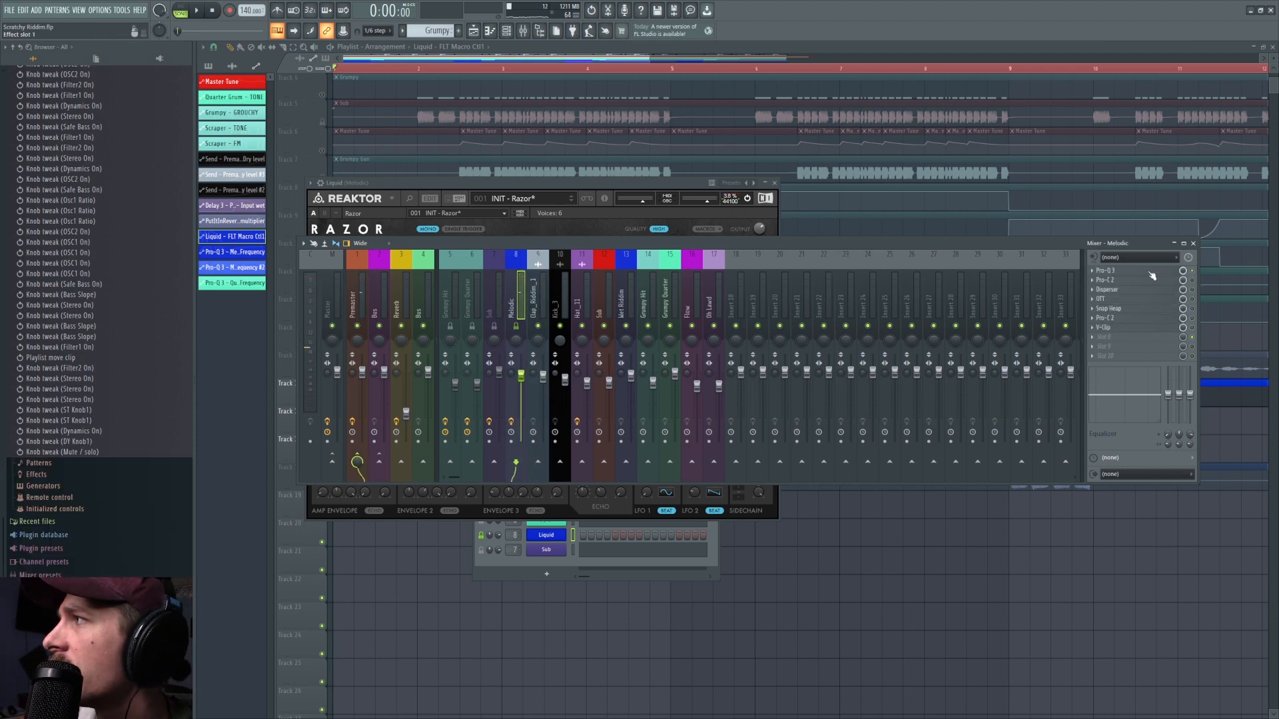
left_click(1120, 273)
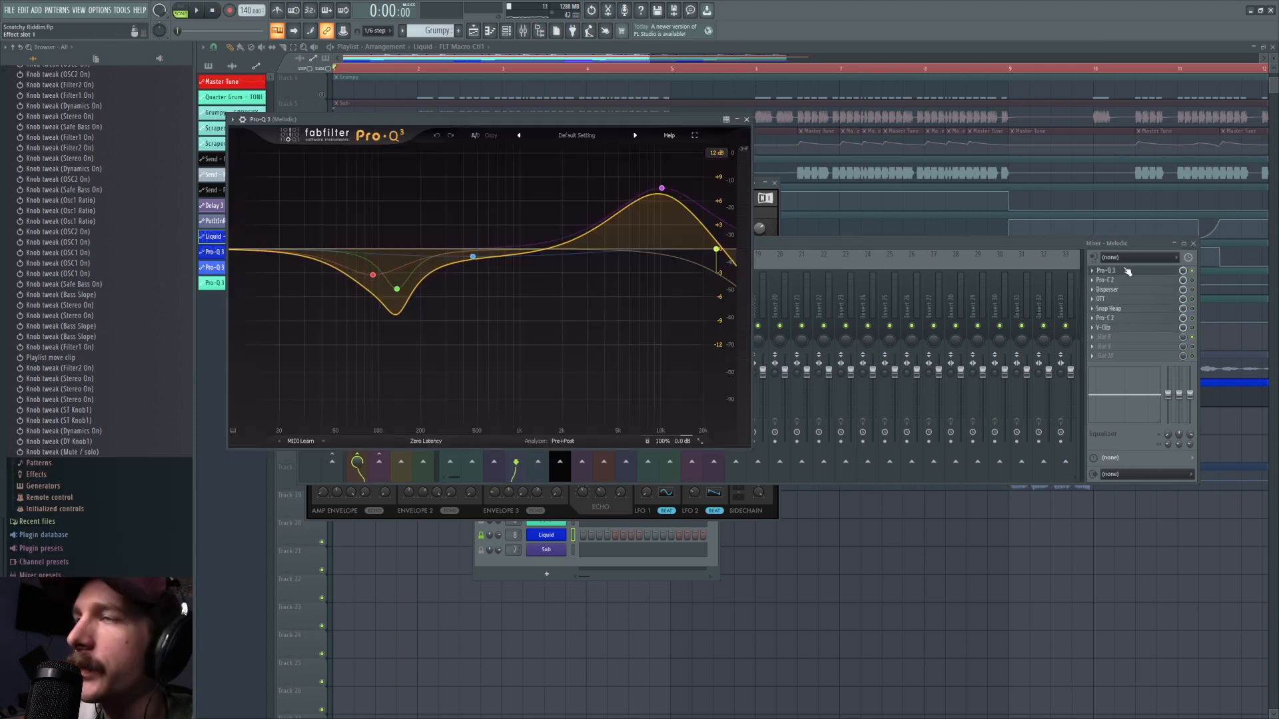
Play the sound through Pro-Q 3 and examine its low cuts, high boost and moving high cut.
key("space")
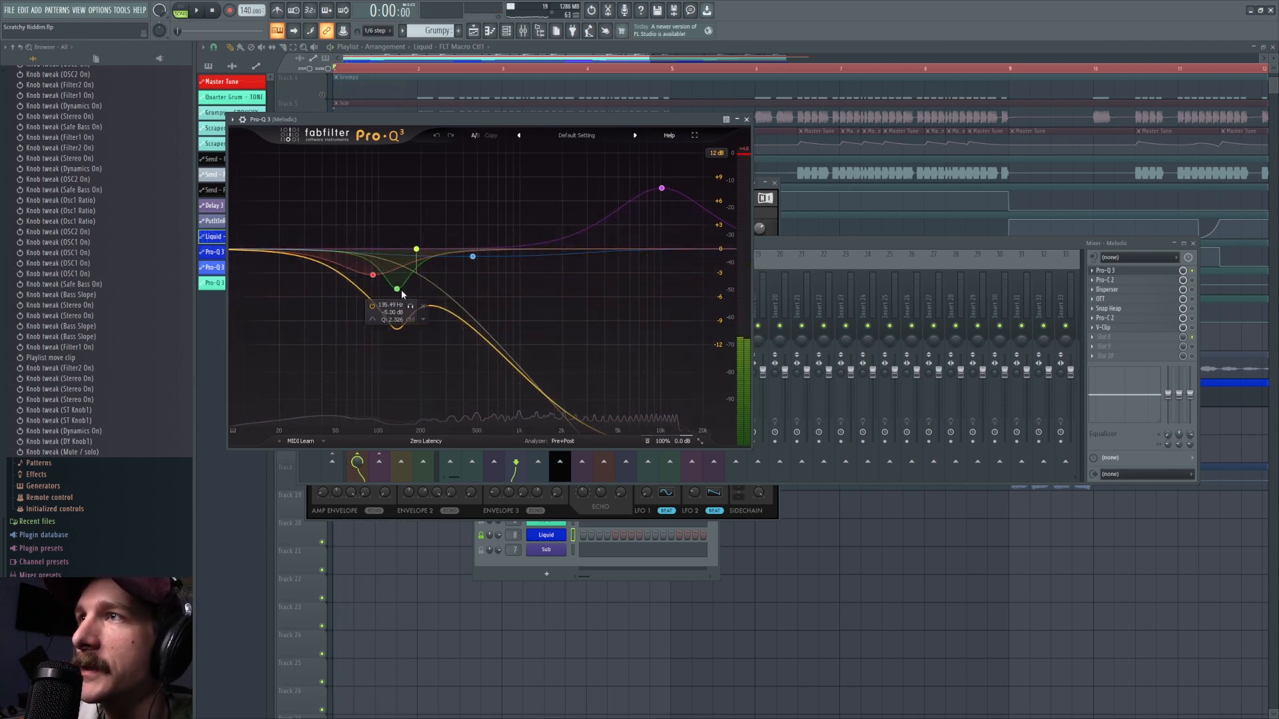
key("space")
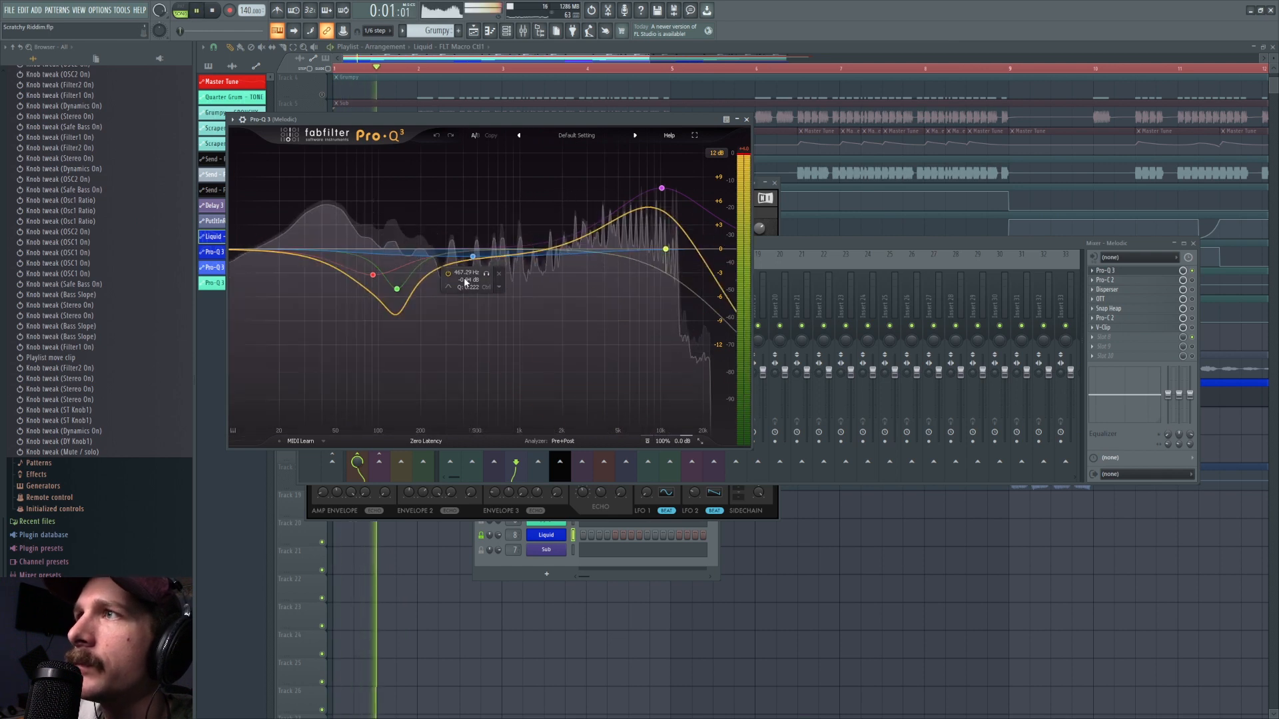
key("space")
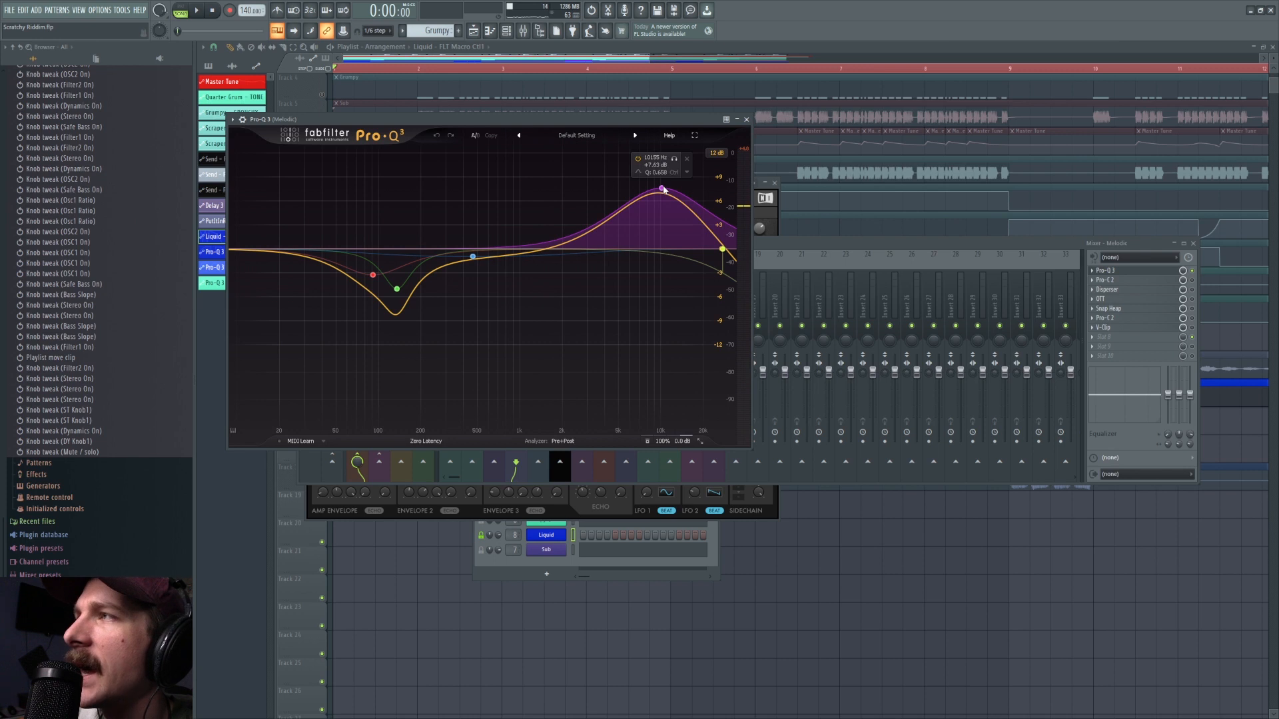
Disable Pro-Q 3's boost band near 10 kHz and select the 6 dB/oct High Cut band.
left_click(664, 191)
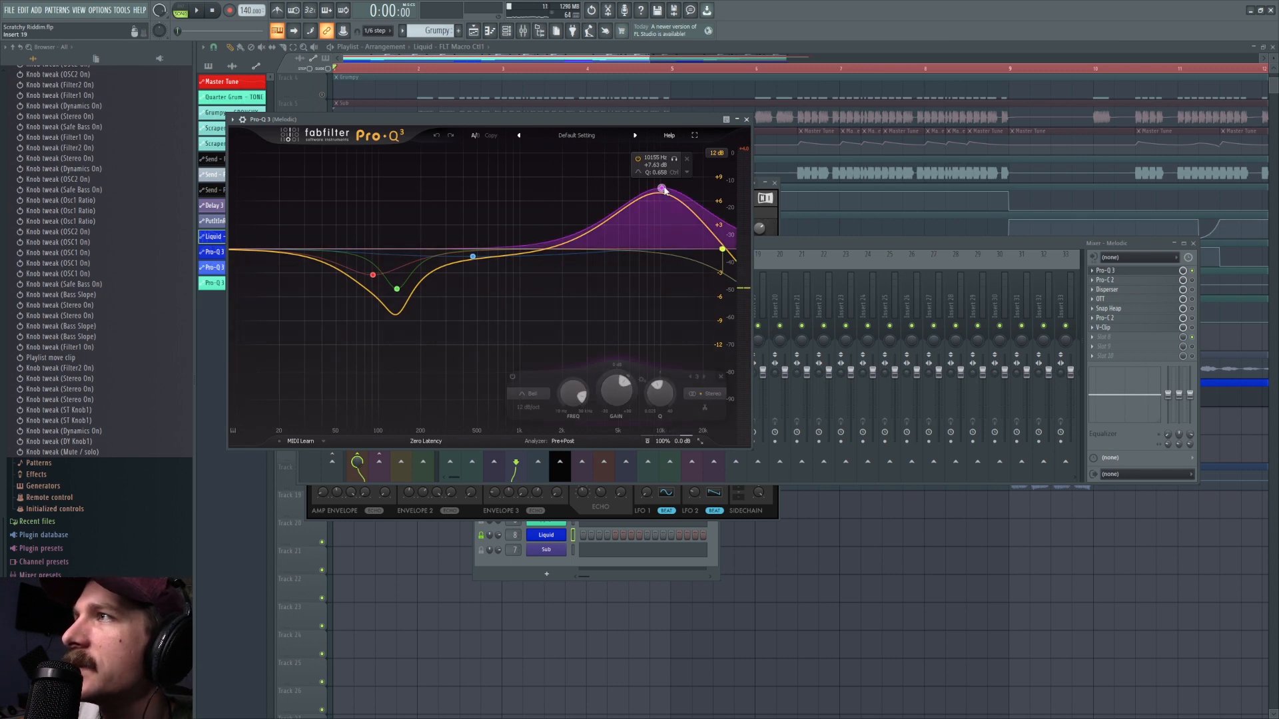
left_click(513, 377)
left_click(722, 249)
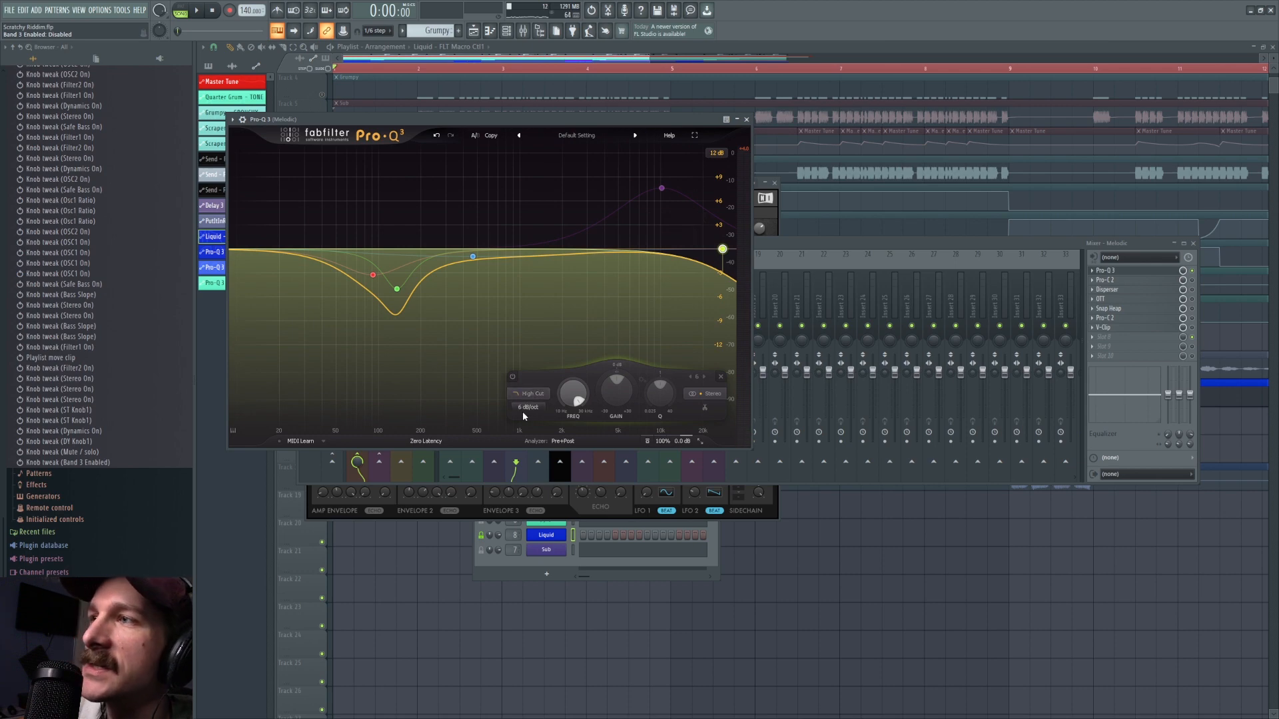
Play the first bar of the Wet Riddim with its Pro-Q 3 Band 6 Frequency automation and reopen the Melodic track's Pro-Q 3.
right_click(871, 532)
scroll(442, 69, "up", 5)
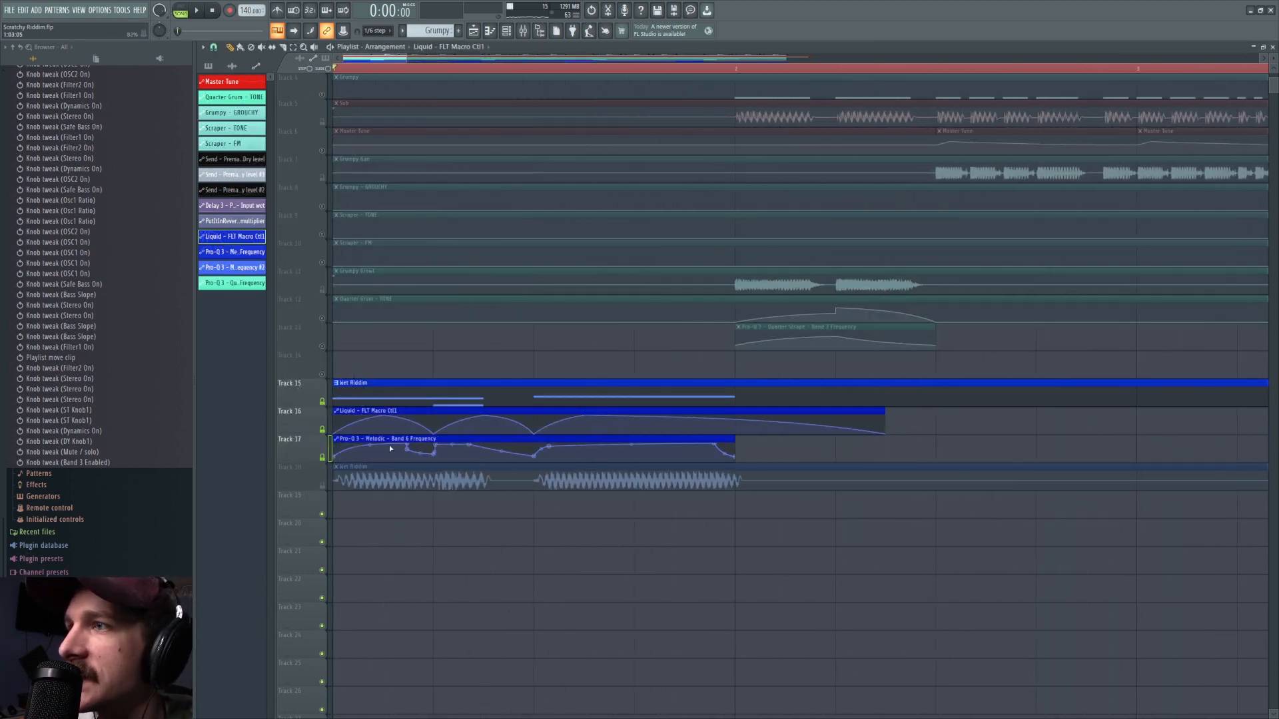
key("space")
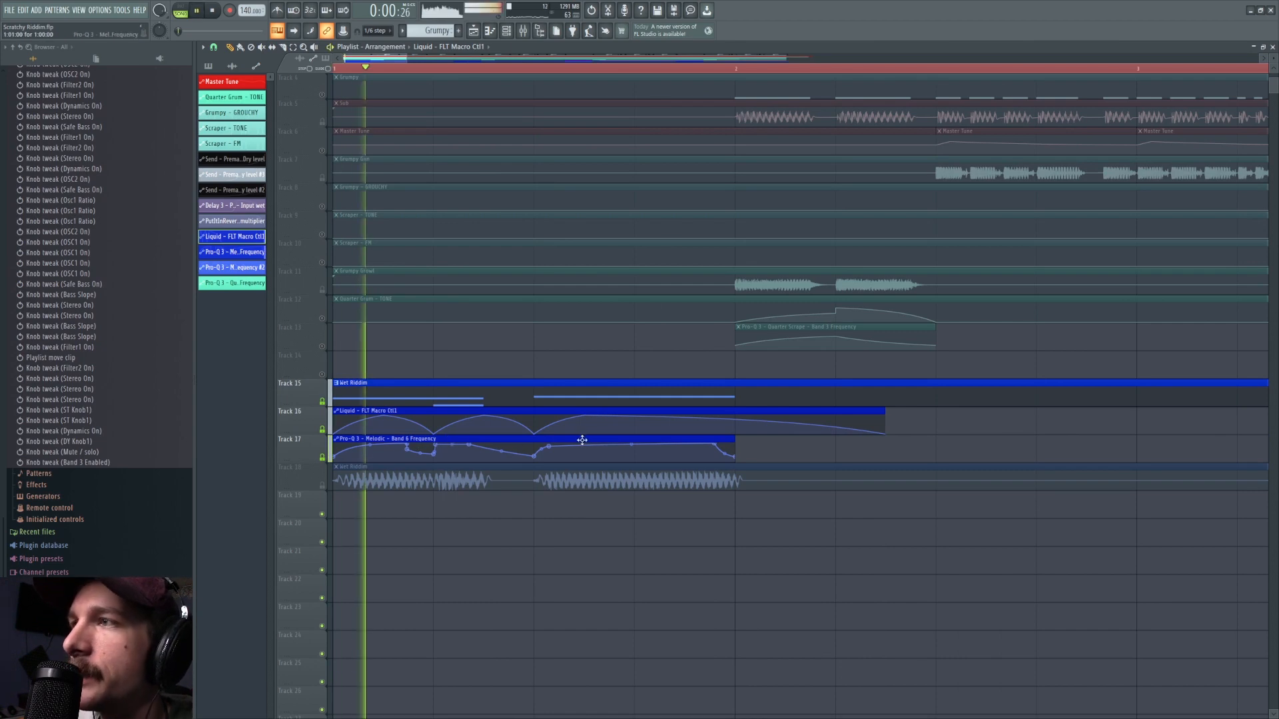
key("space")
key("F9")
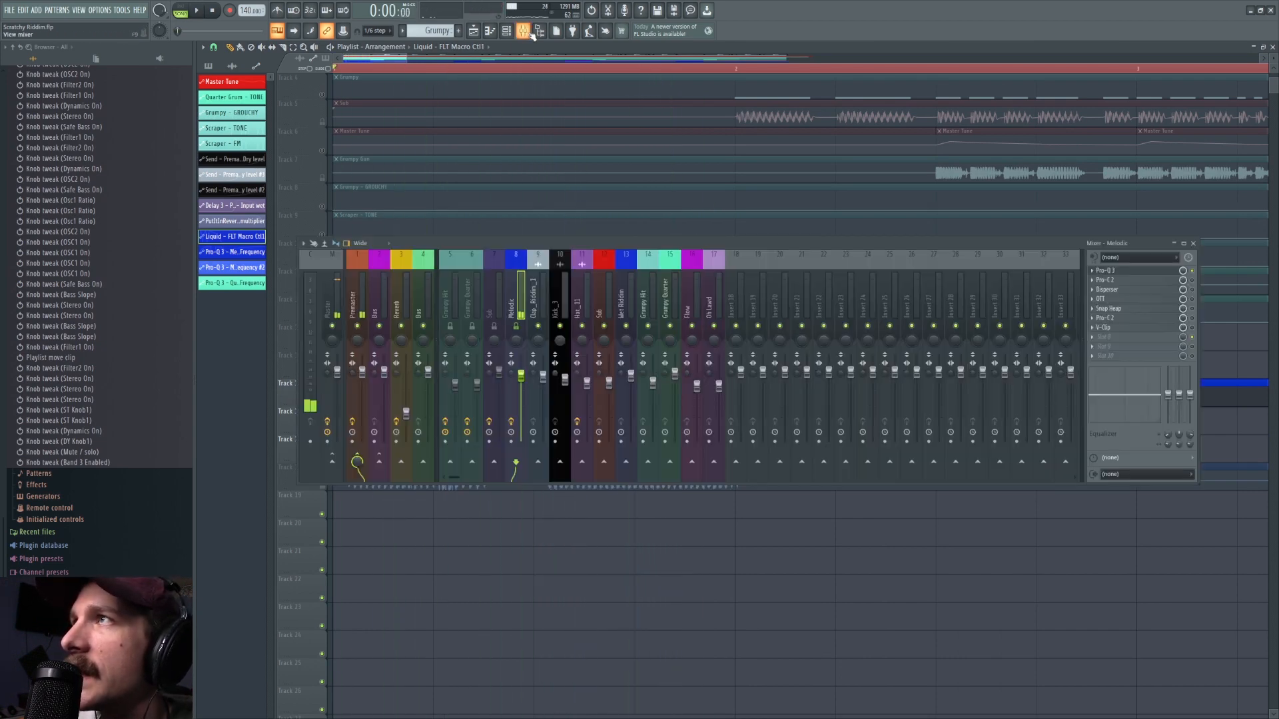
left_click(1106, 271)
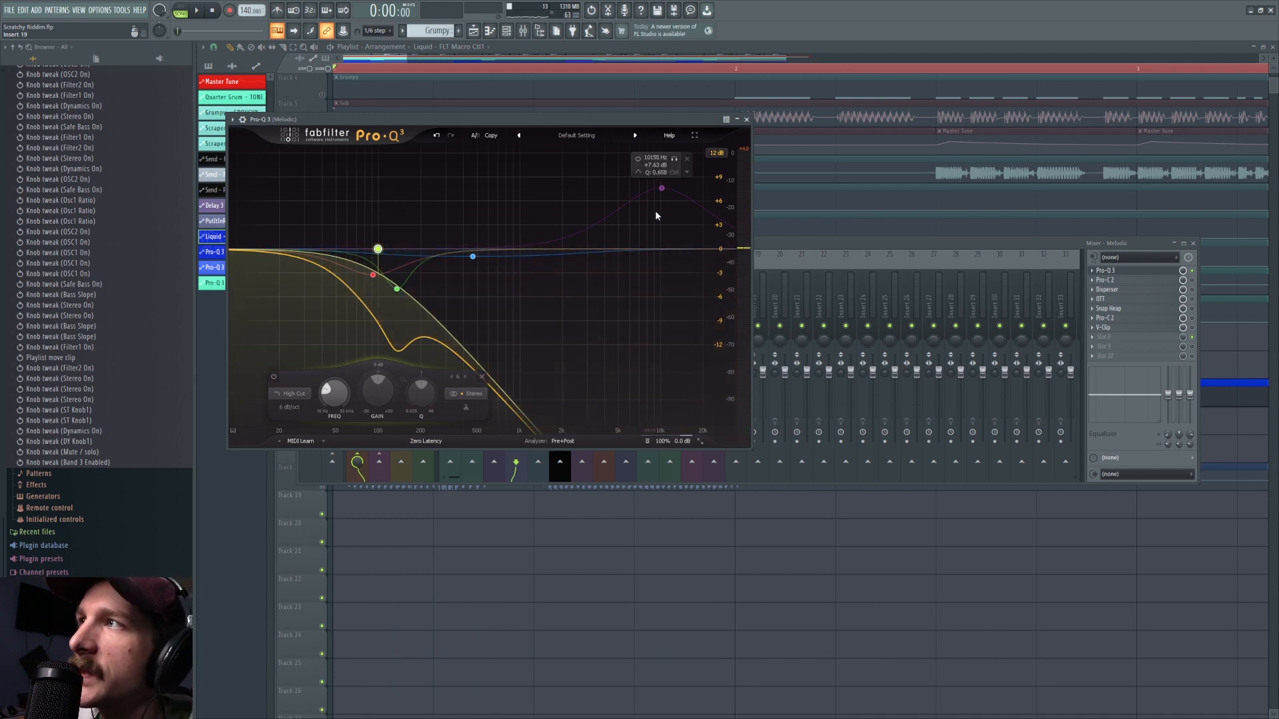
Re-enable Pro-Q 3's boost band near 10 kHz and play the sound with the automated high cut.
left_click(662, 188)
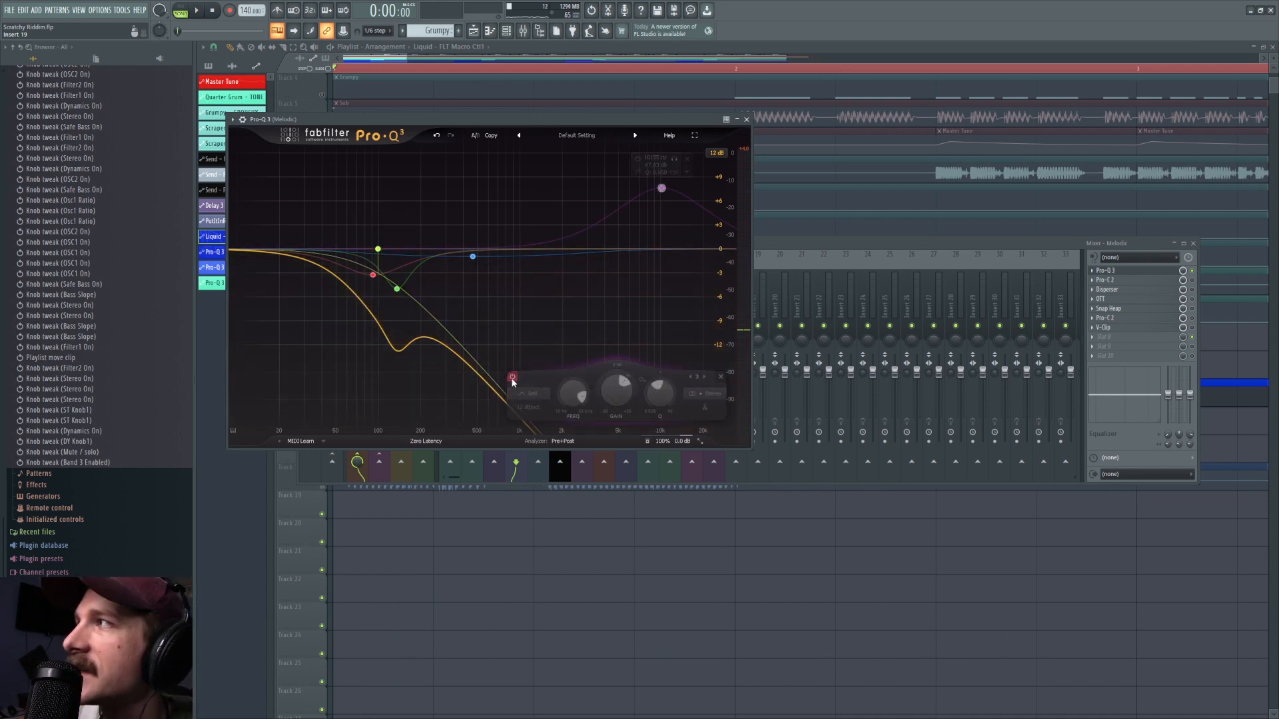
left_click(512, 379)
key("space")
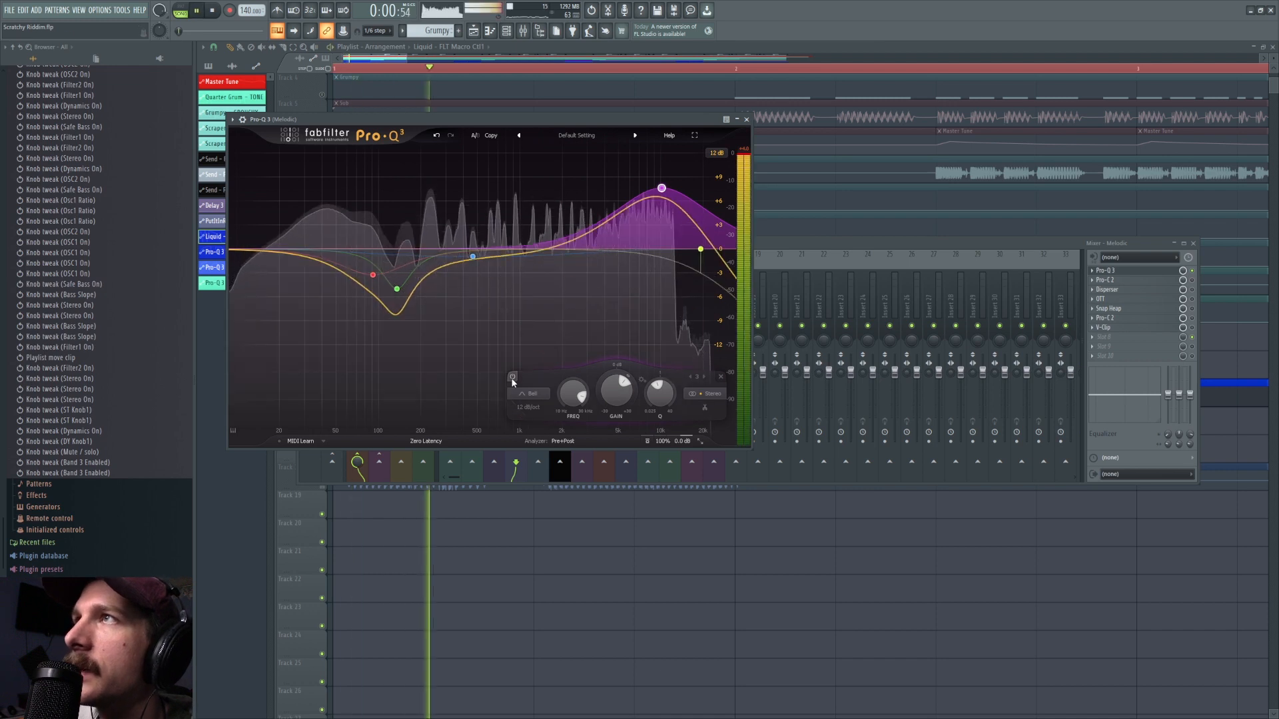
key("space")
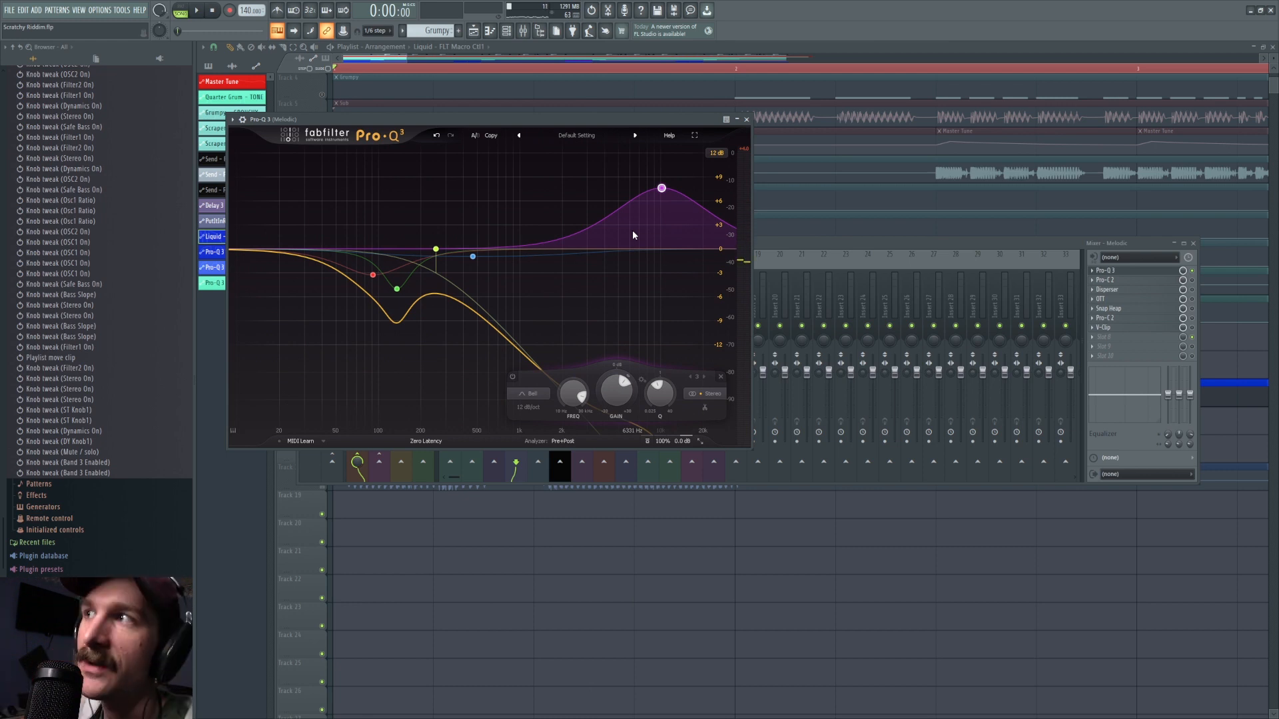
Set Pro-Q 3's High Cut band to a 12 dB/oct slope and raise its Q for a resonant peak.
mouse_move(474, 259)
left_click(436, 249)
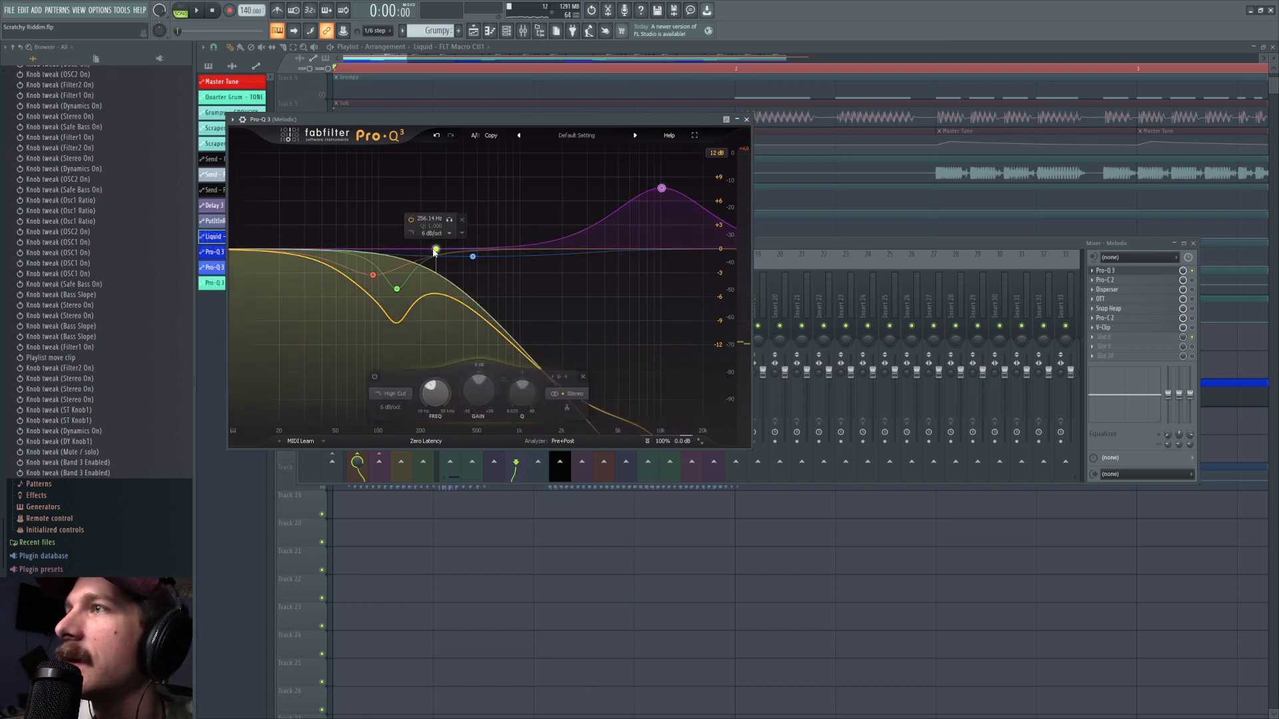
scroll(345, 408, "up", 1)
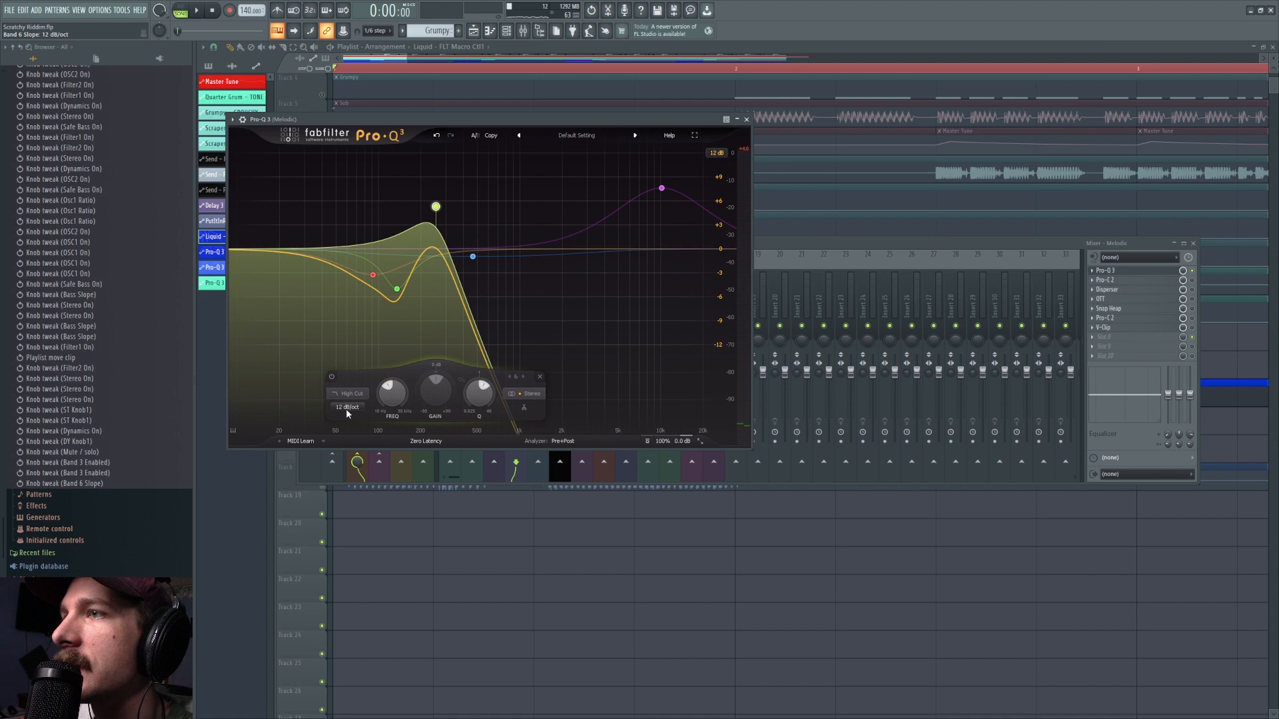
mouse_move(484, 397)
left_mouse_down()
mouse_move(491, 372)
mouse_move(492, 403)
left_mouse_up()
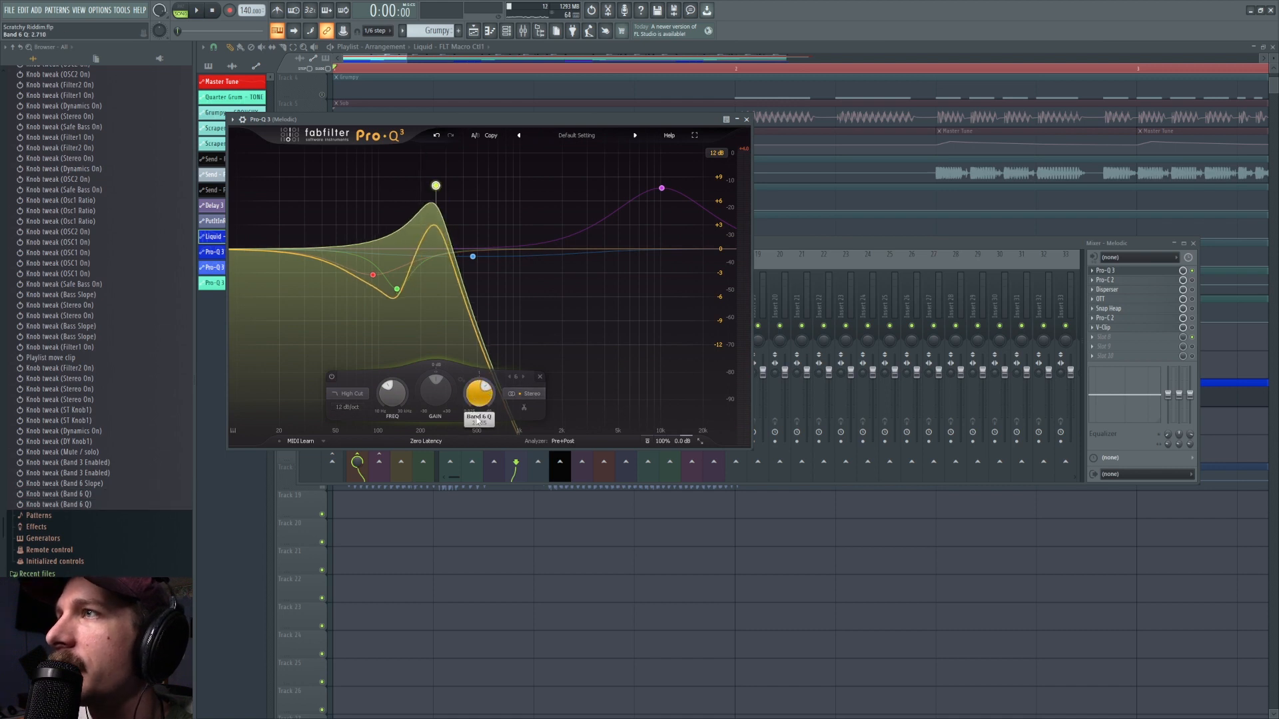
Disable the boost band near 10 kHz and play the sound with the resonant high cut moving.
left_click(667, 193)
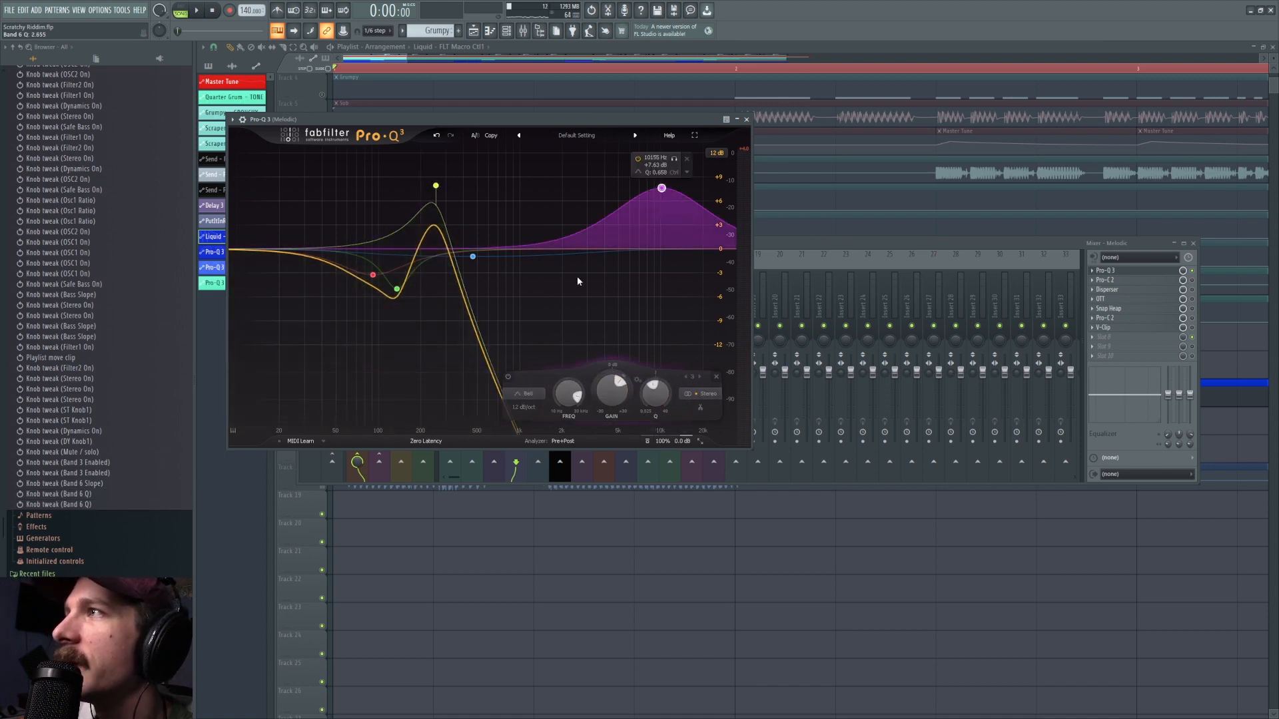
left_click(512, 377)
key("space")
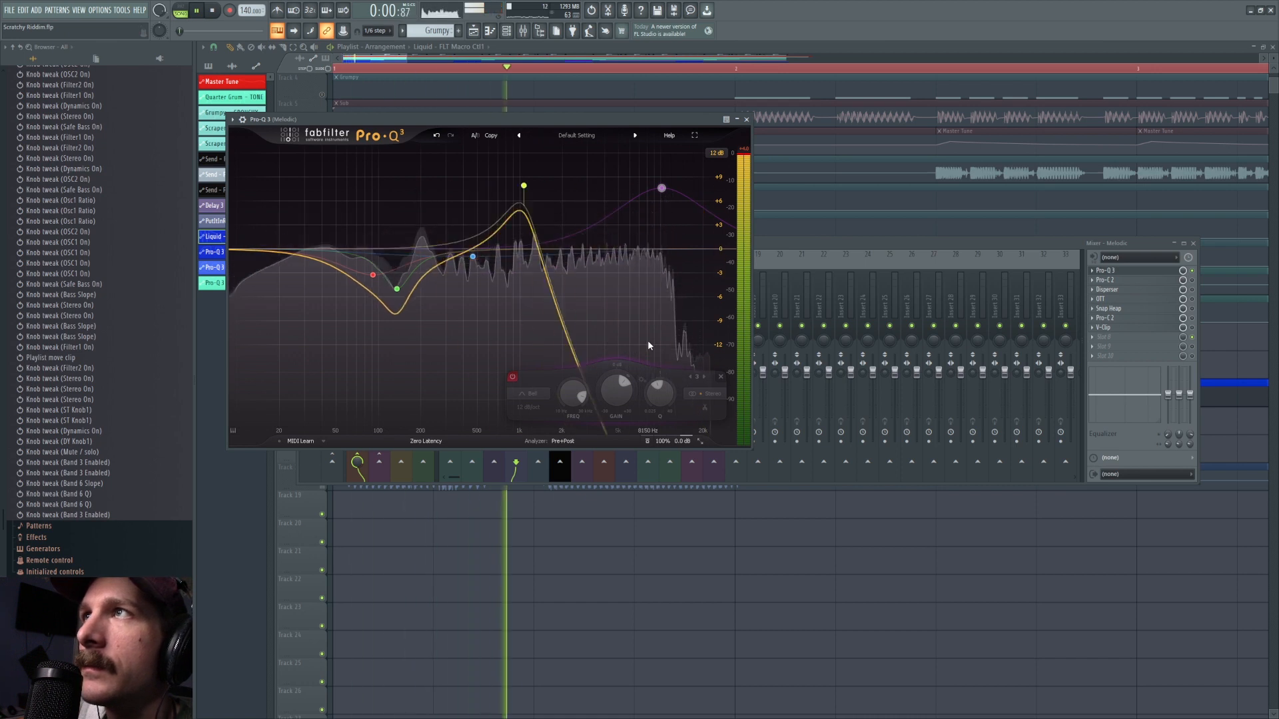
key("space")
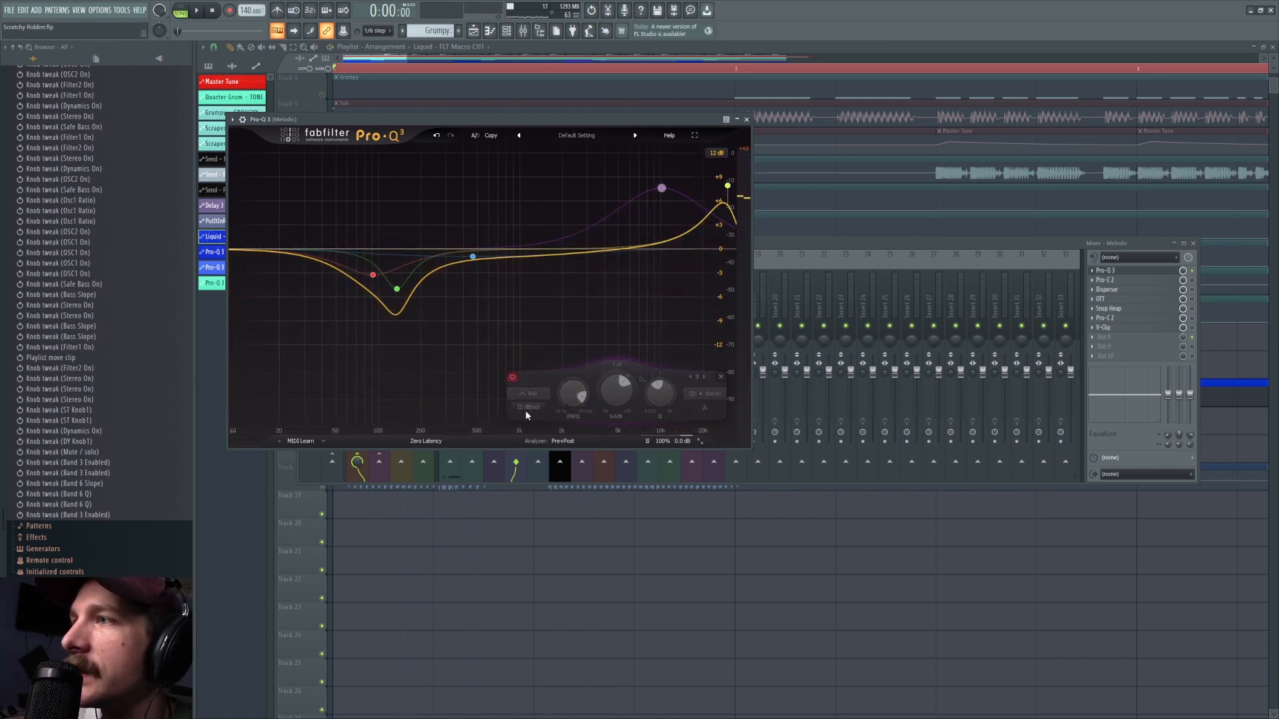
Reset the High Cut band's Q to its default and return its slope to 6 dB/oct.
scroll(526, 411, "up", 1)
scroll(526, 411, "down", 1)
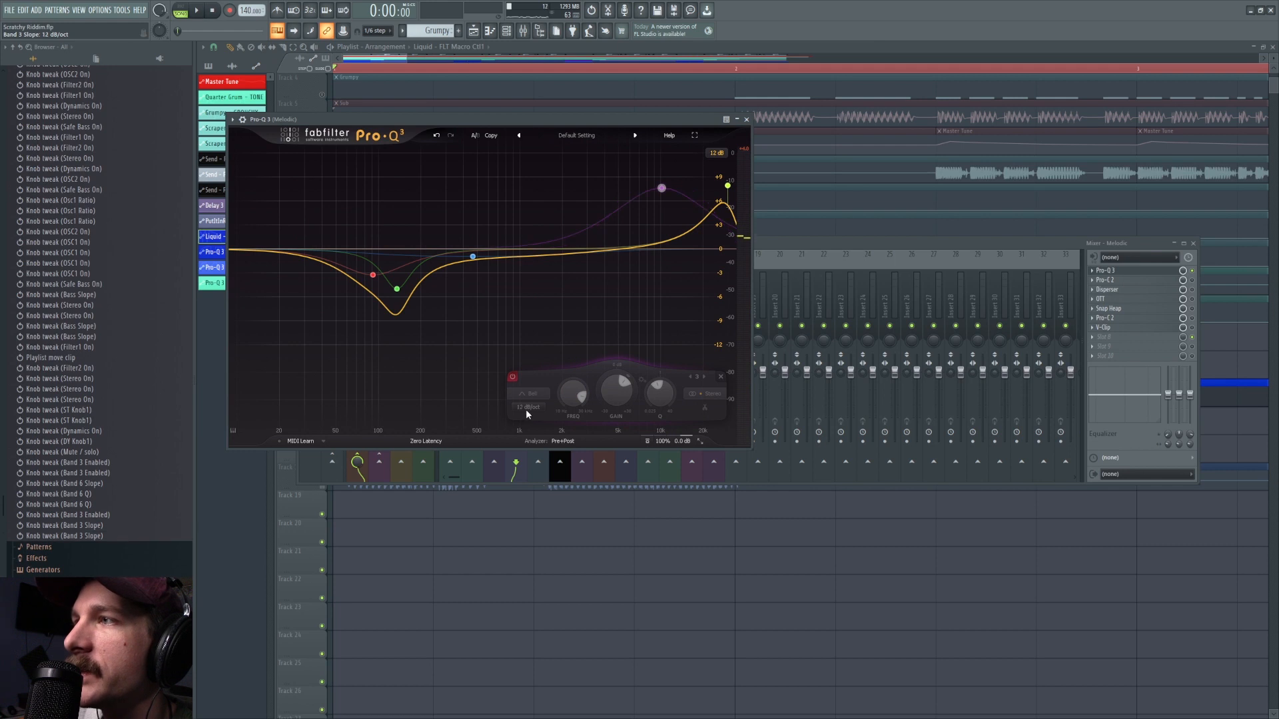
left_click(727, 186)
left_click(660, 394, "ctrl")
scroll(527, 407, "down", 1)
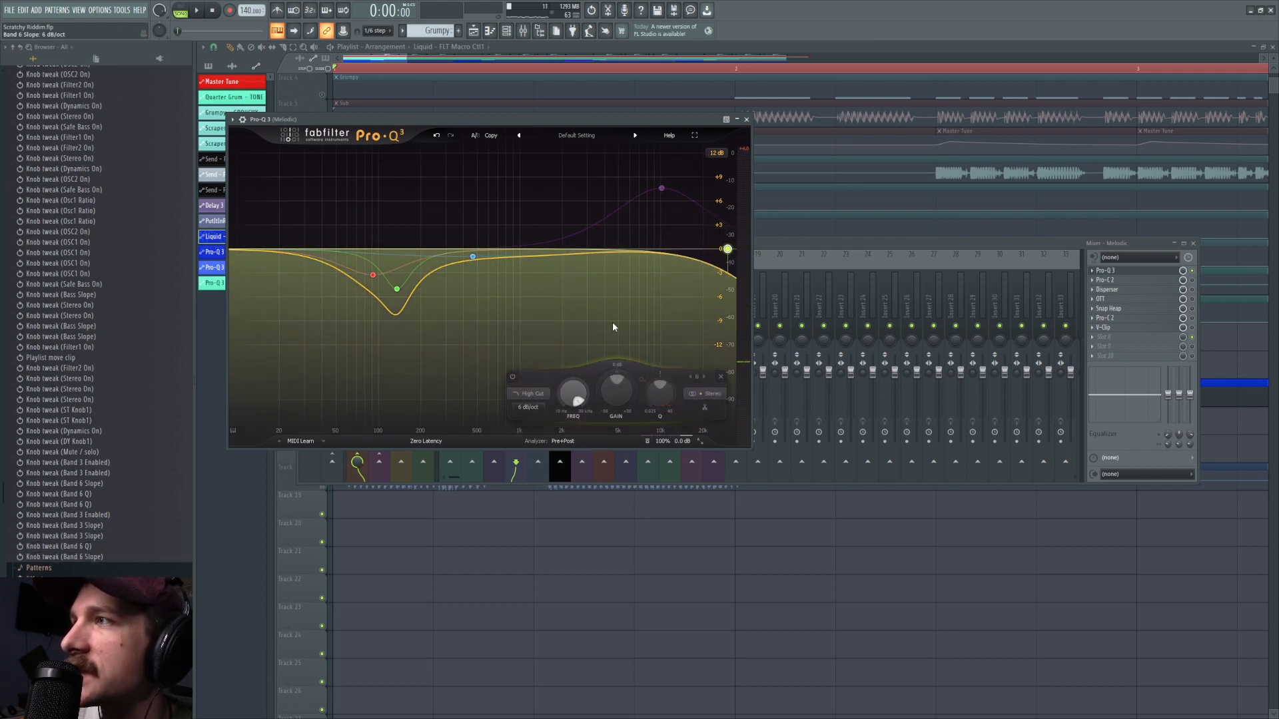
Turn the boost band near 10 kHz back on and play the sound through the restored equalizer curve.
left_click(661, 189)
left_click(511, 377)
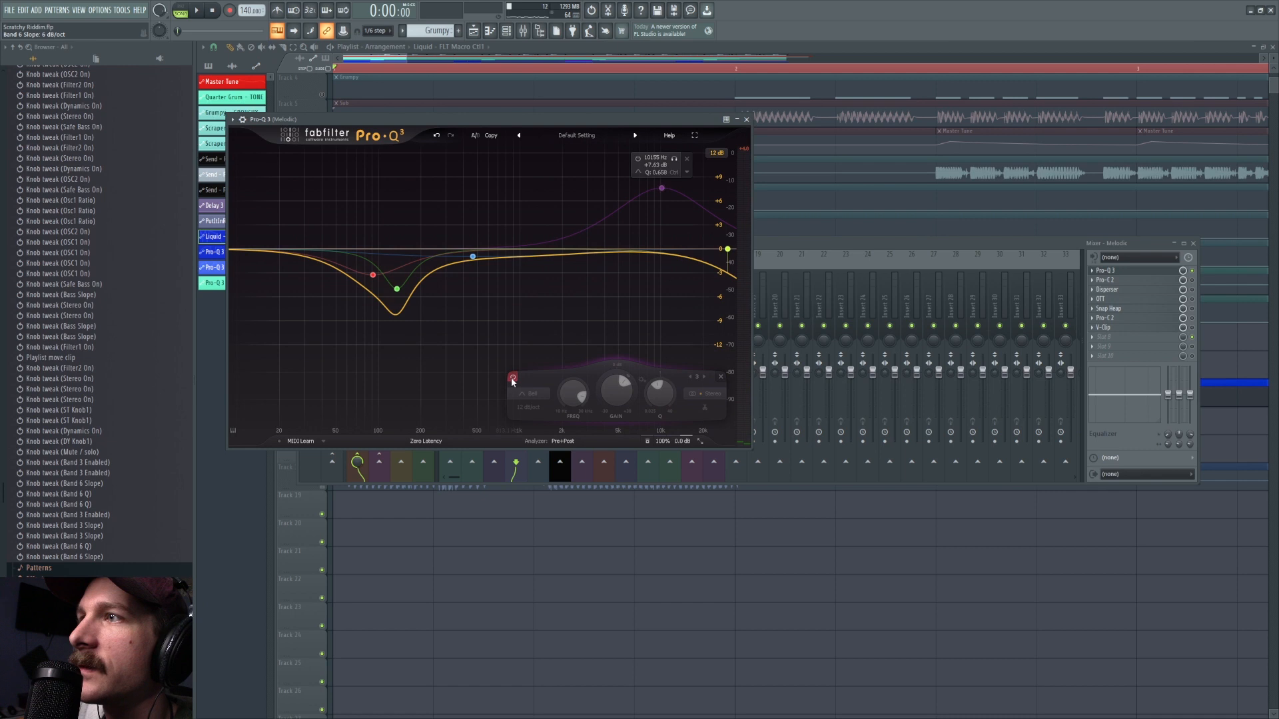
key("space")
key("space")
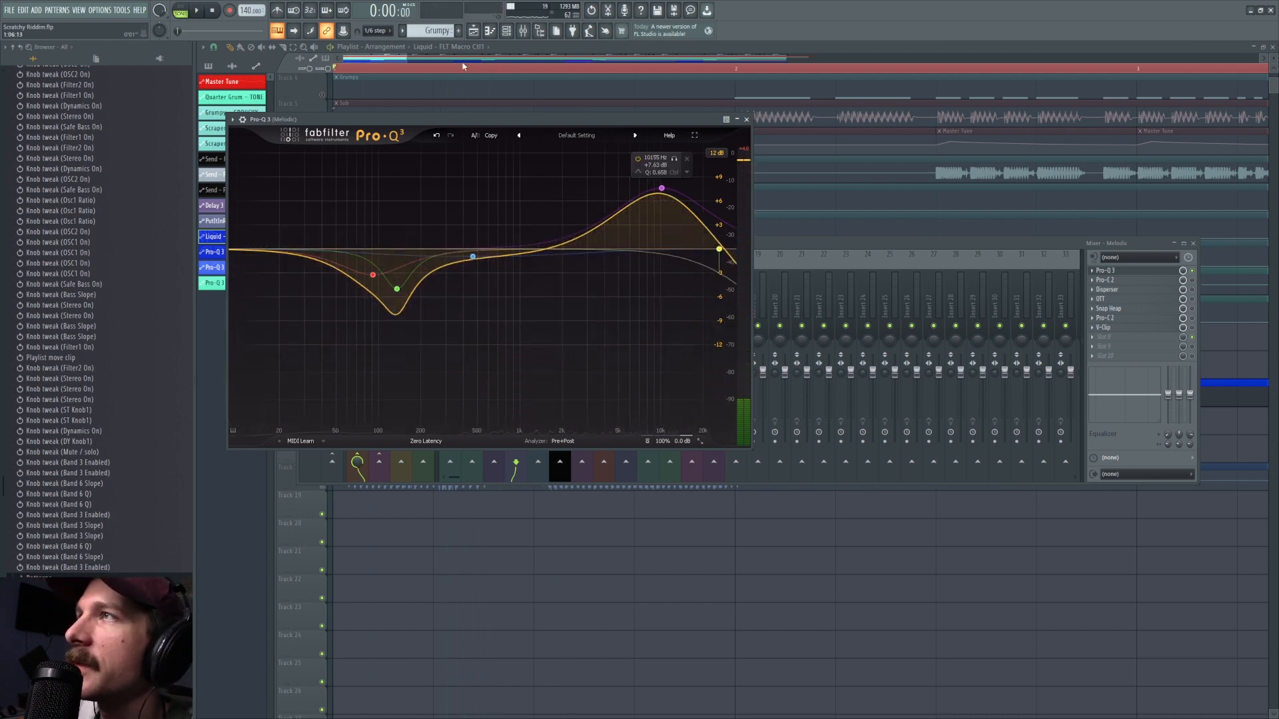
Move the playback position to bar 5 and bring up Pro-C 2 from the Melodic mixer track's second slot.
left_click(402, 70)
scroll(416, 71, "down", 6)
scroll(480, 68, "down", 3)
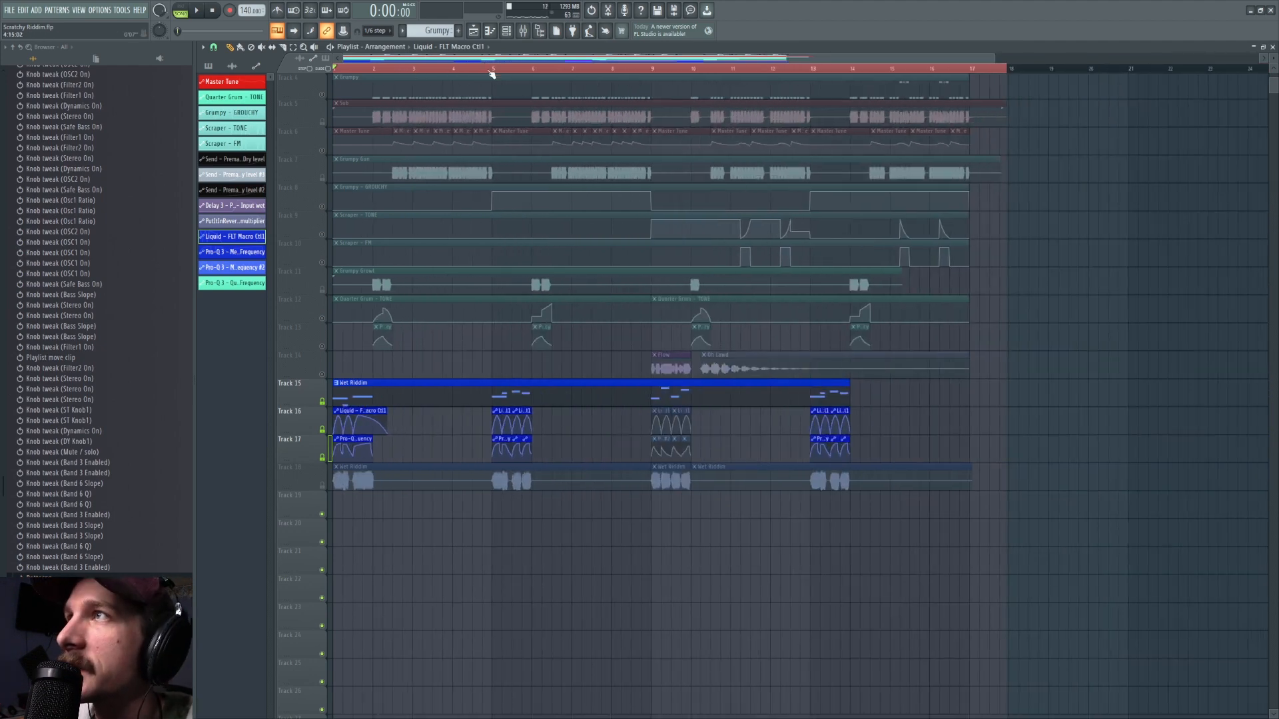
left_click(496, 70)
left_click(522, 30)
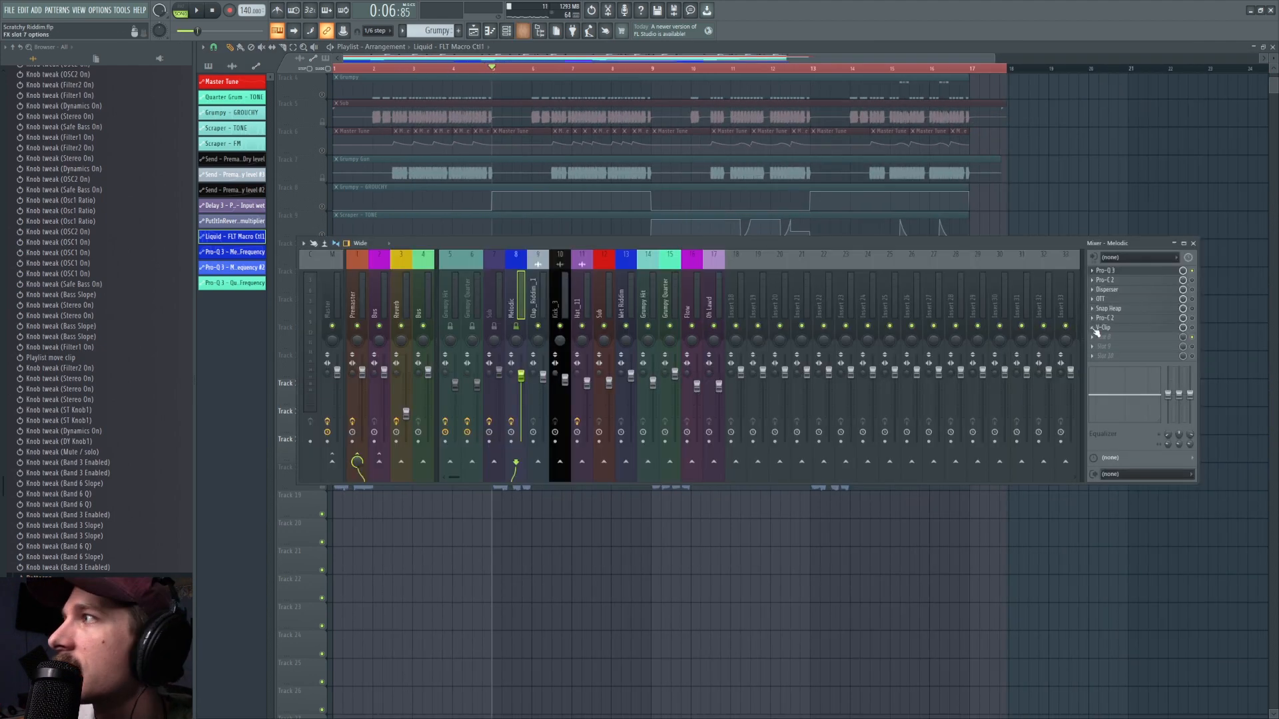
left_click(1111, 284)
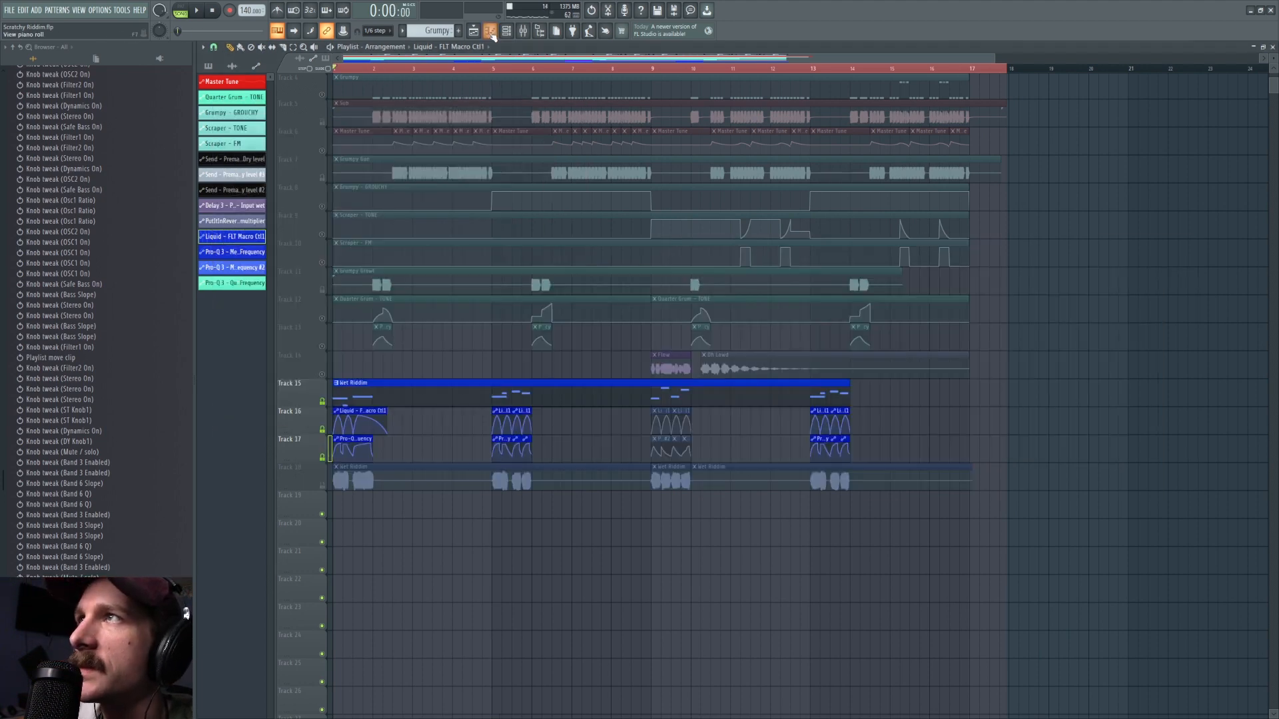
Return to the mixer, open the Melodic track's first Pro-C 2 and examine its gain reduction while playing.
left_click(523, 30)
left_click(1127, 281)
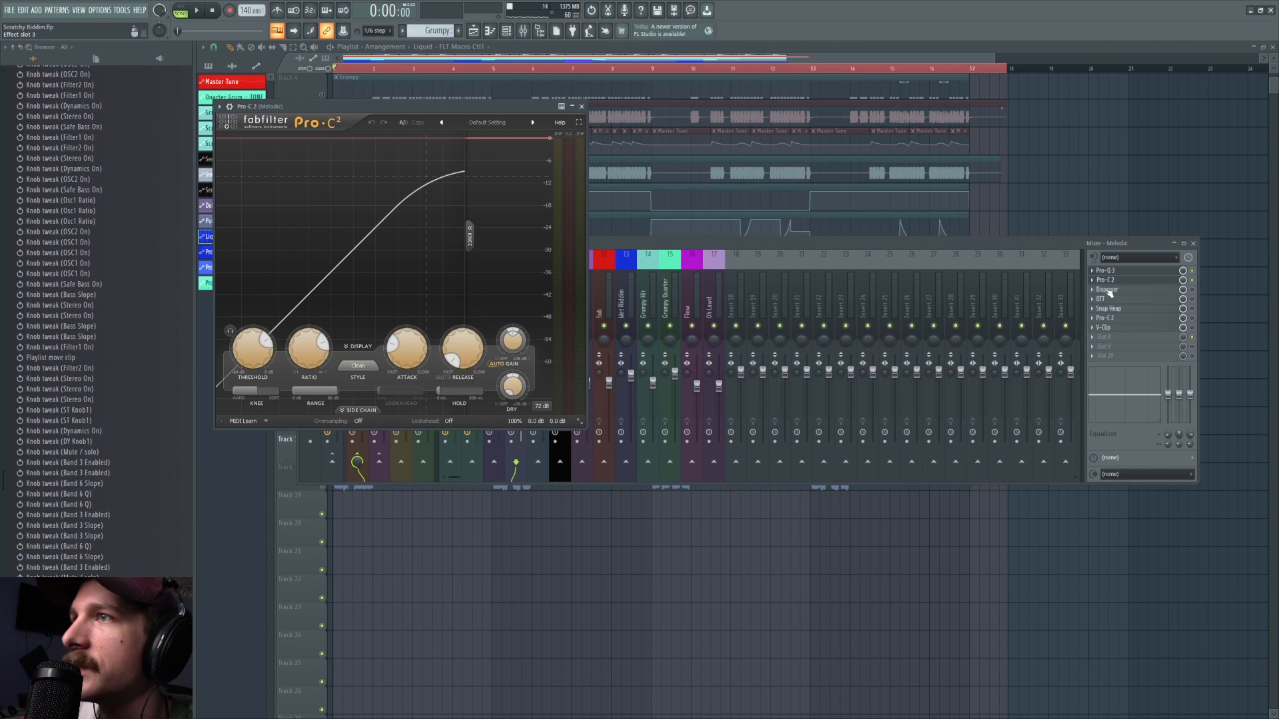
key("space")
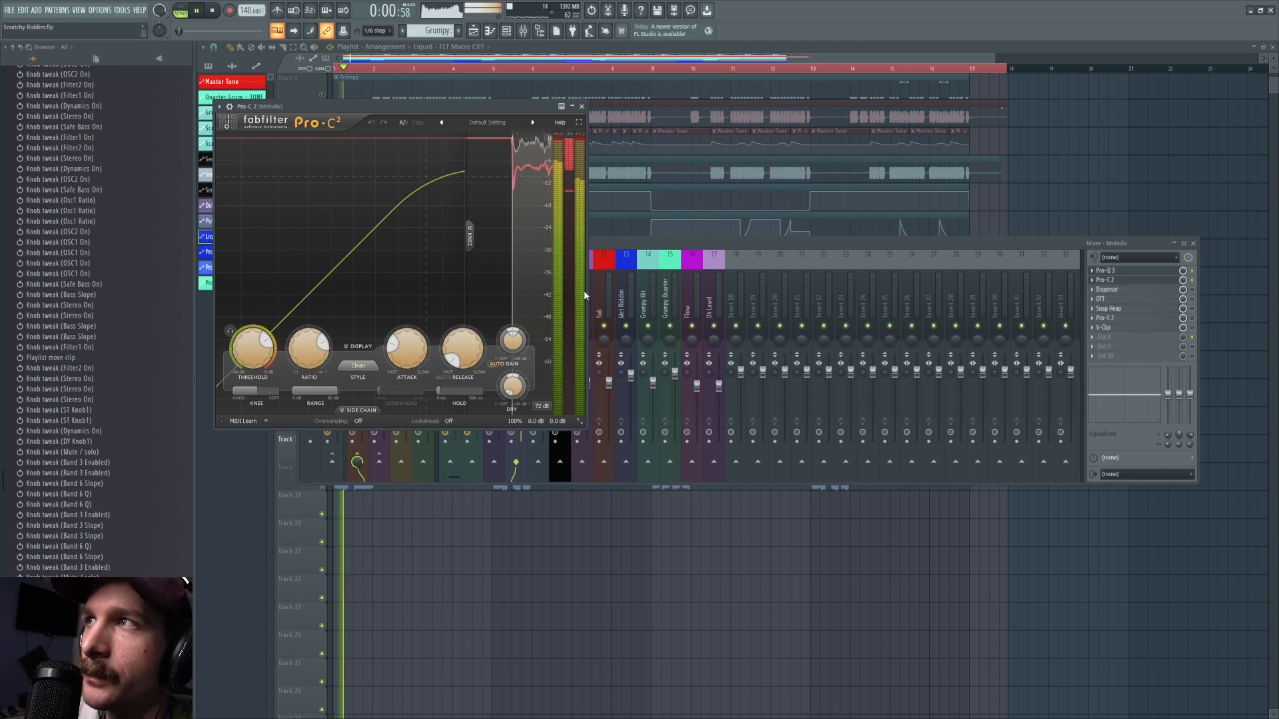
key("space")
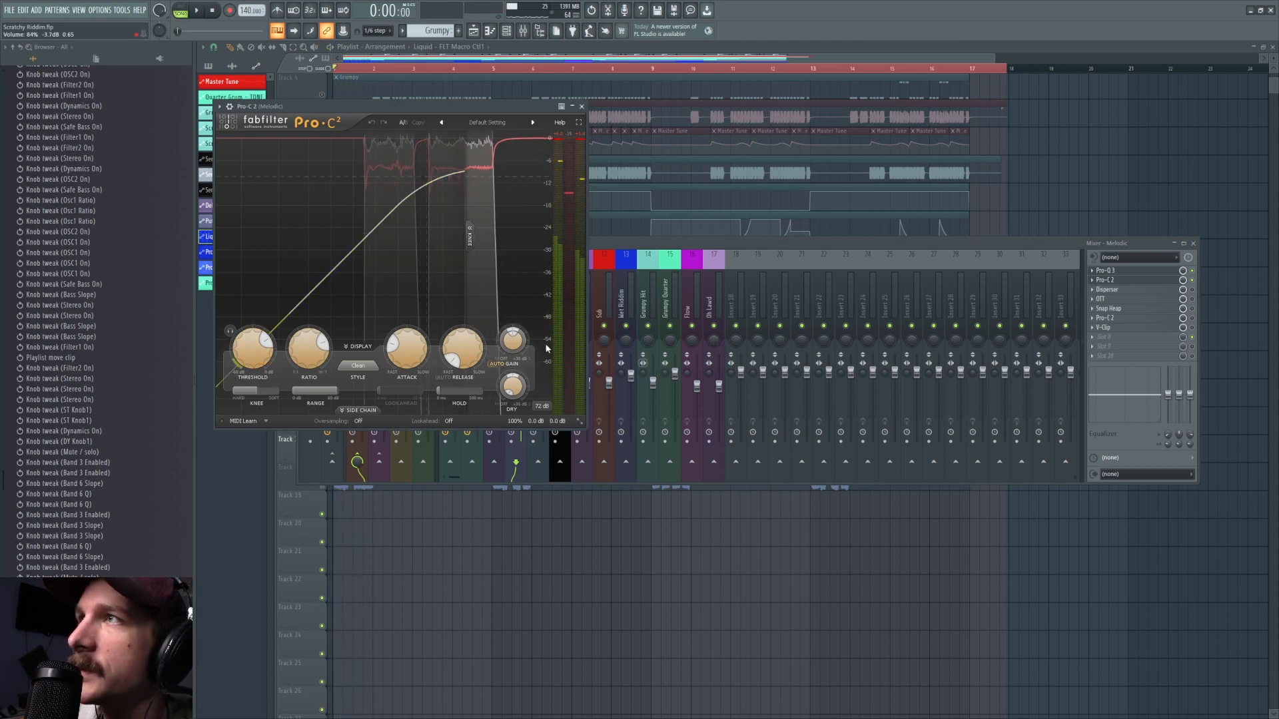
Open Disperser from the Melodic track's third slot, place its window clear of the mixer's effect list and start playback.
left_click(1125, 283)
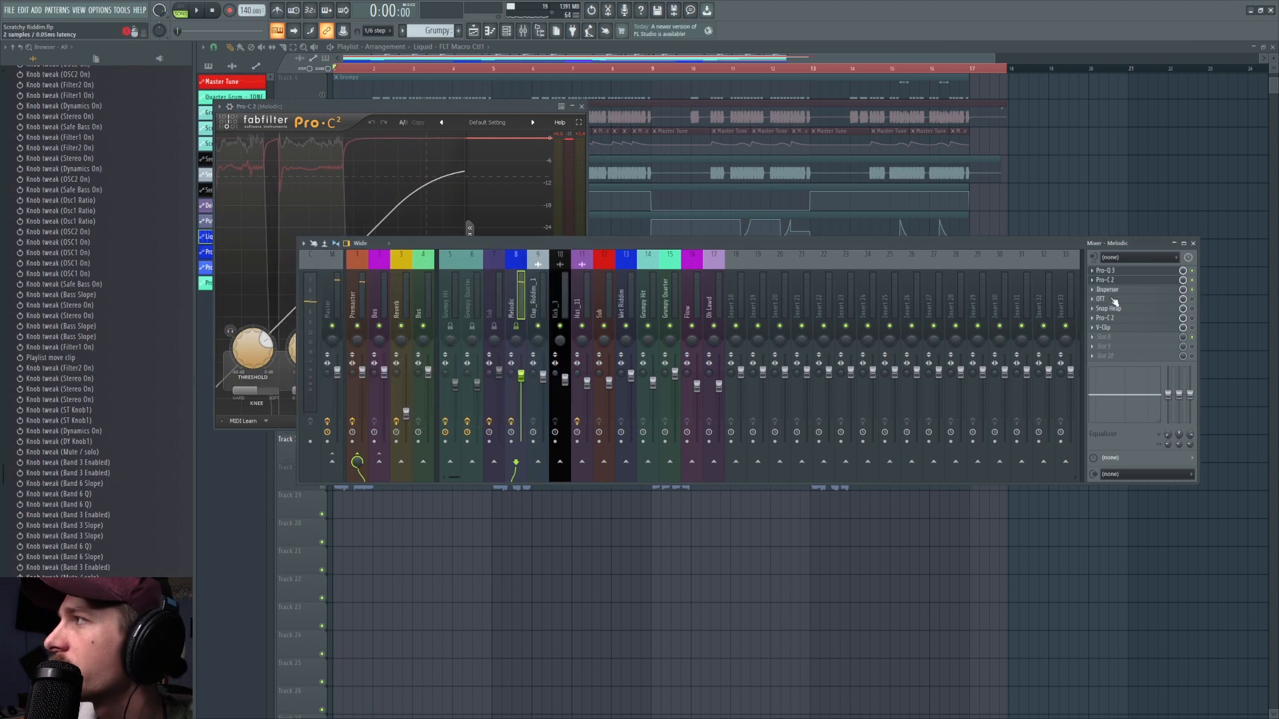
left_click(1132, 290)
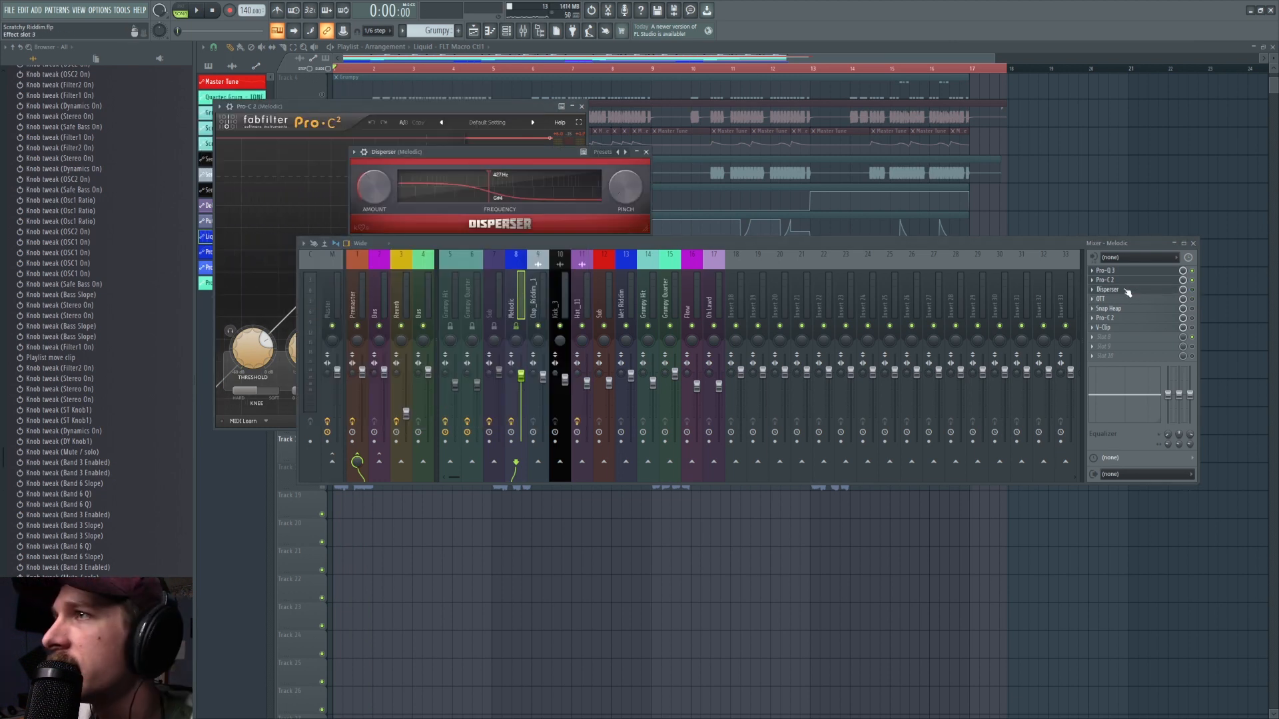
left_click_drag(517, 161, 494, 191)
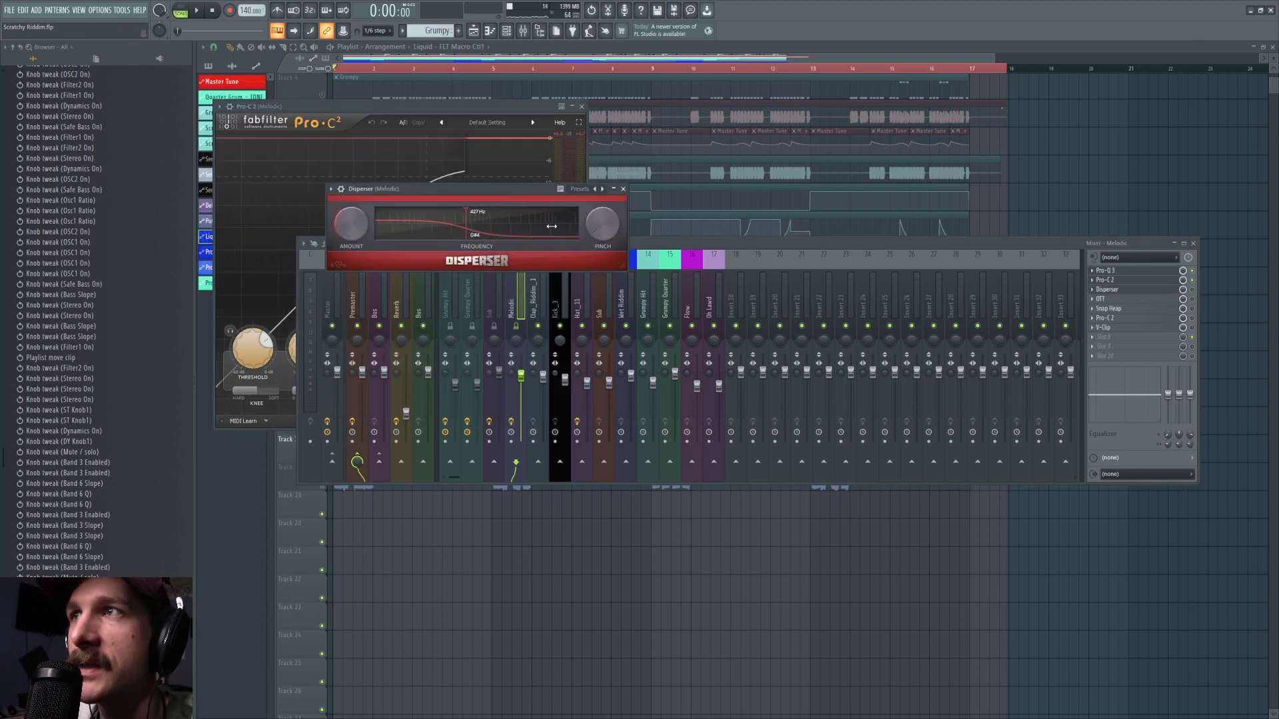
key("space")
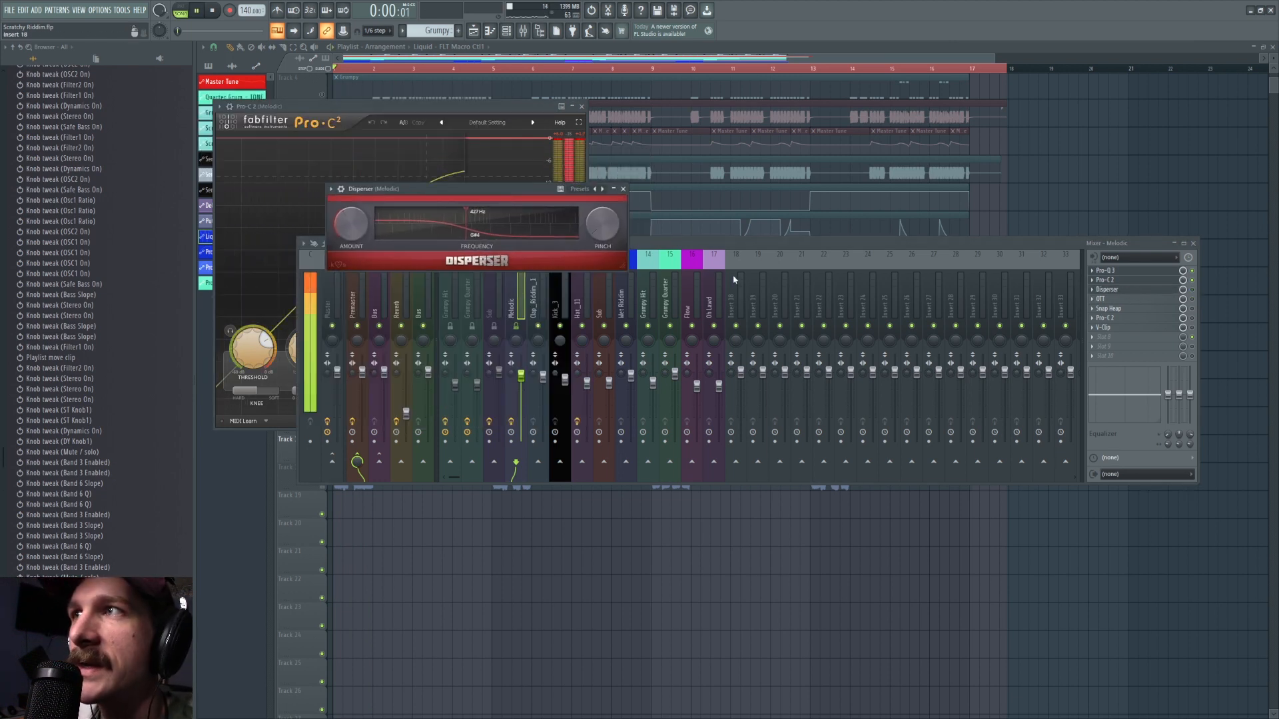
Enable OTT in the Melodic track's fourth slot, open it and play the sound through its multiband compression.
left_click(1192, 303)
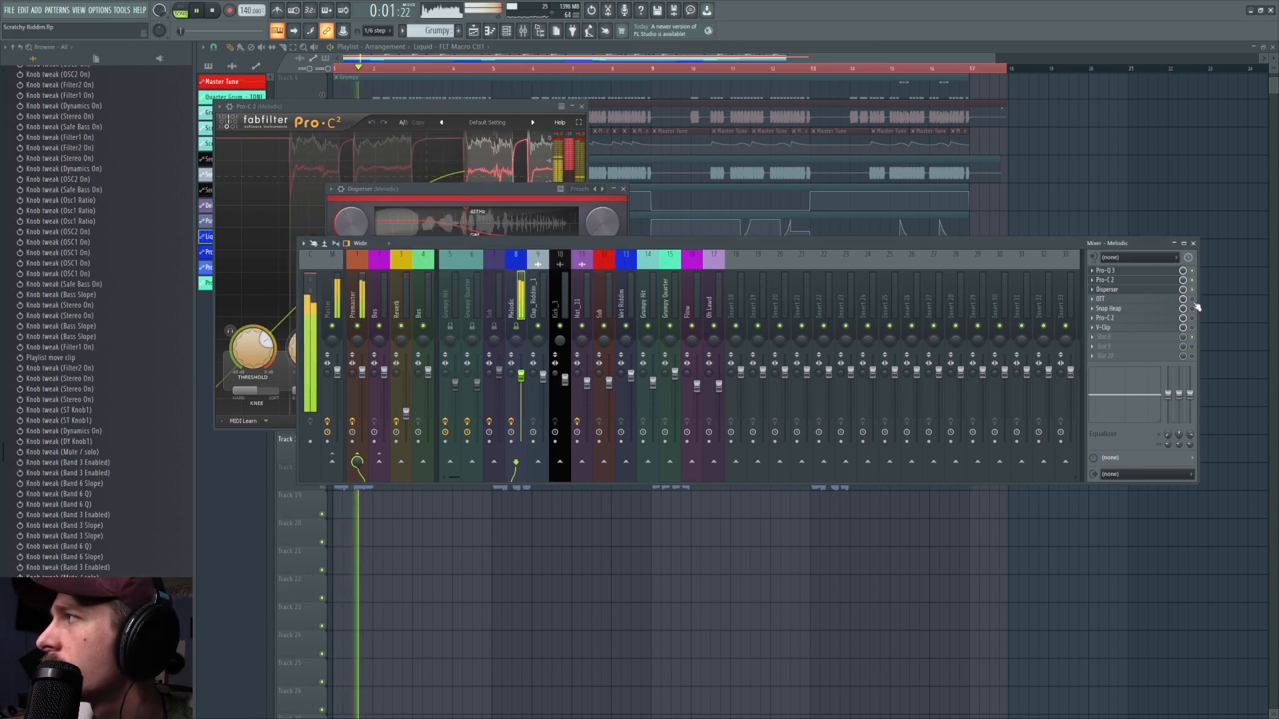
key("space")
left_click(1107, 298)
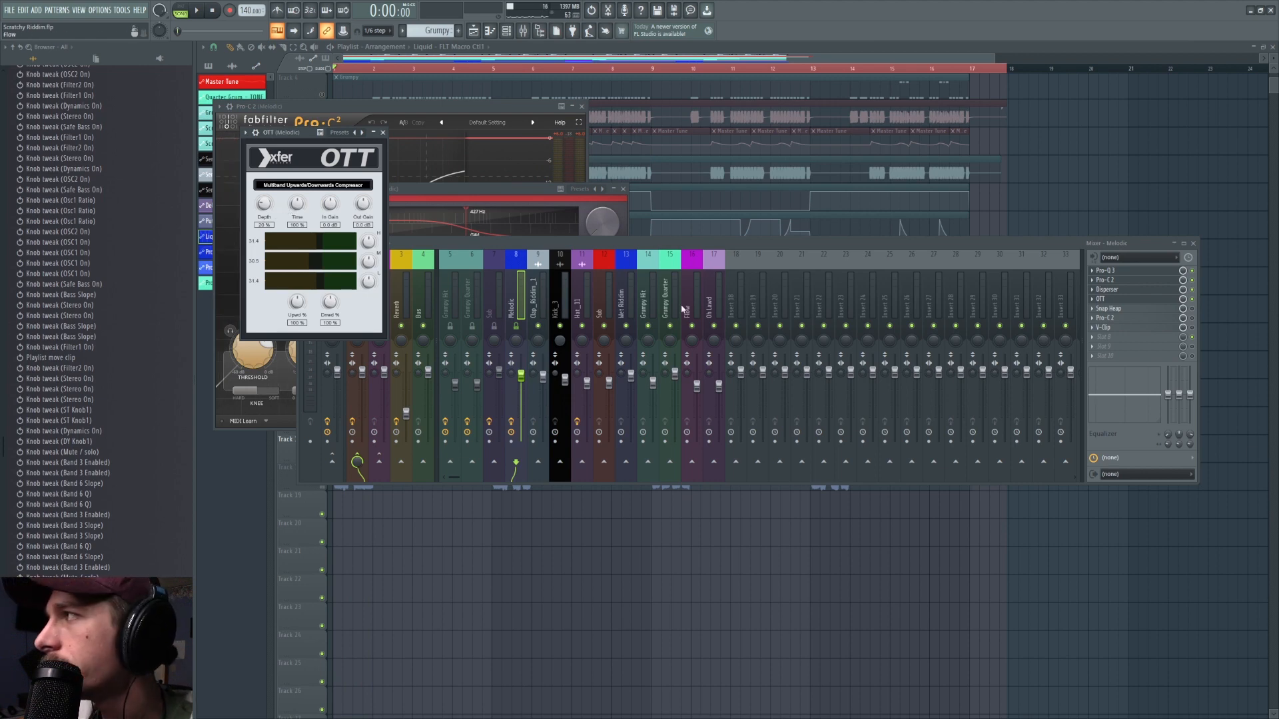
key("space")
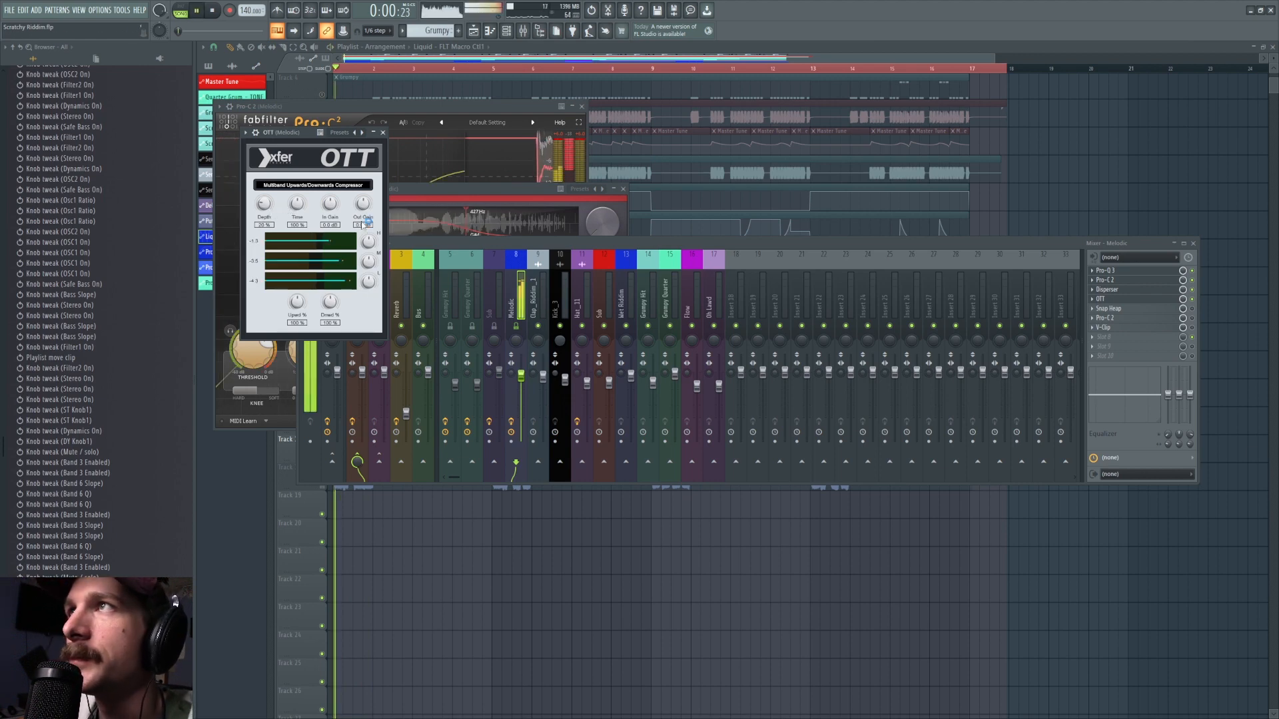
key("space")
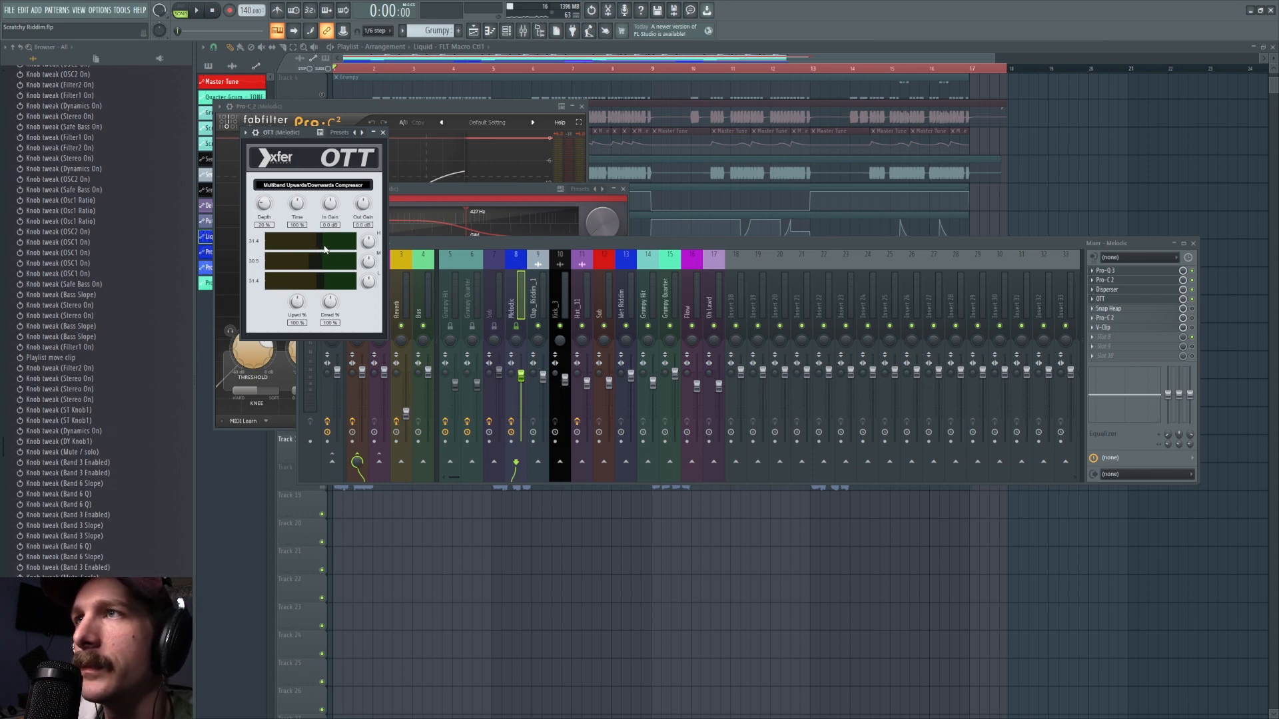
Compare the bass with OTT active and bypassed, leaving OTT enabled.
key("space")
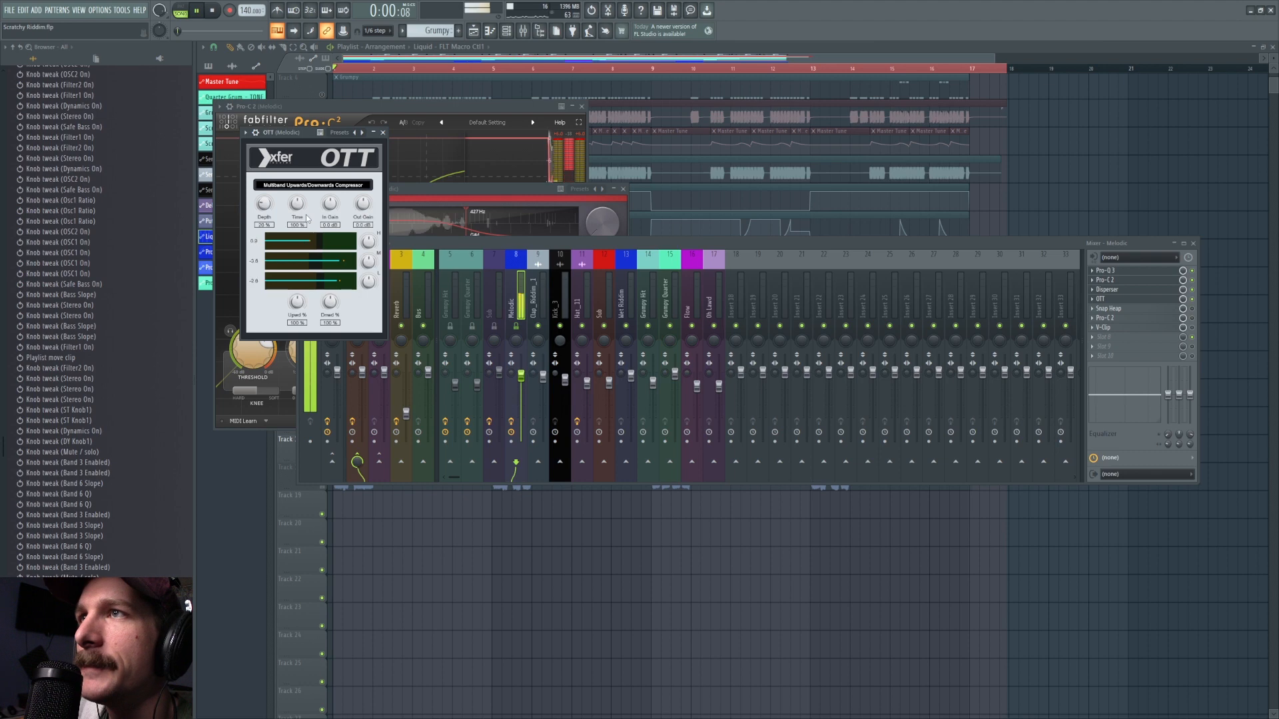
key("space")
left_click(1192, 300)
key("space")
key("space")
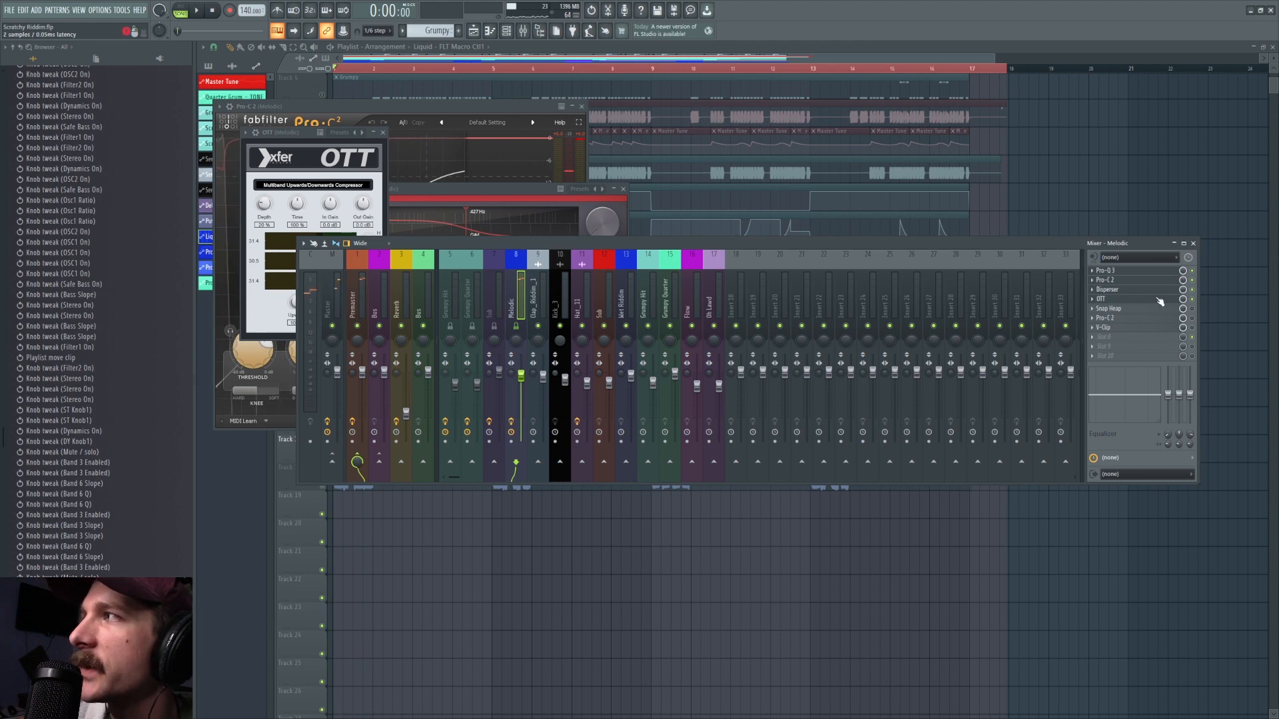
key("space")
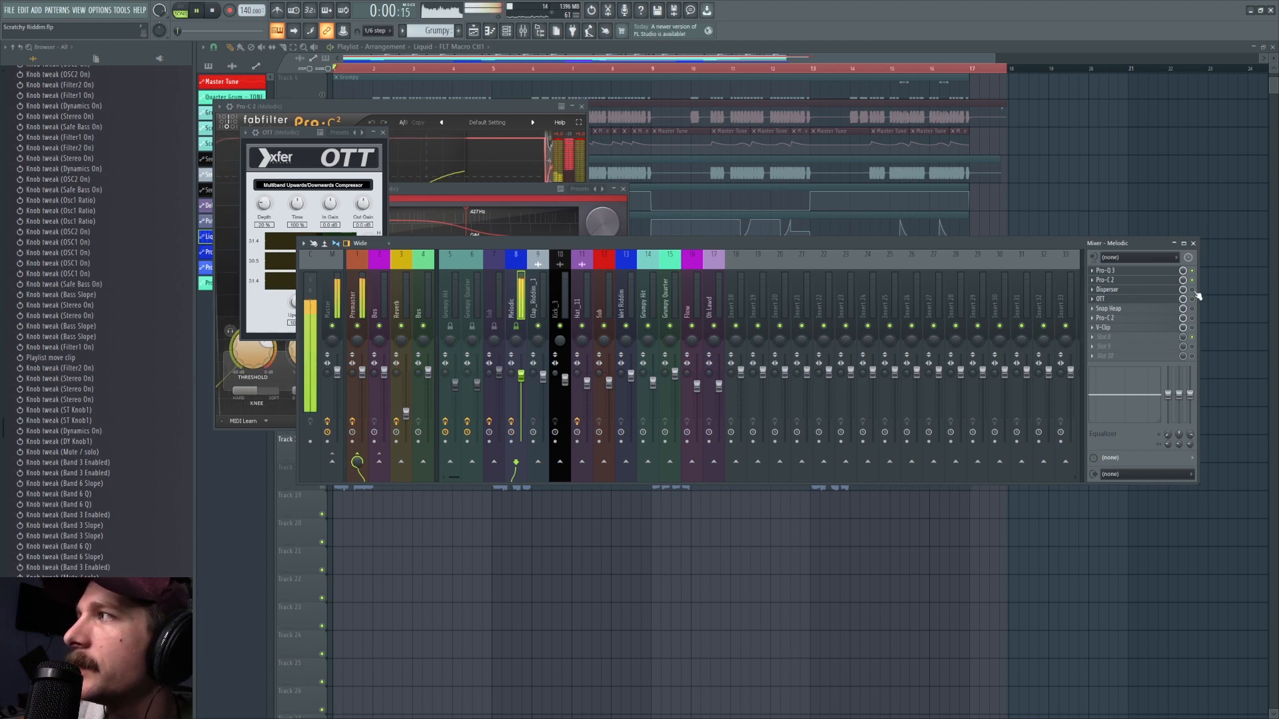
left_click(1192, 300)
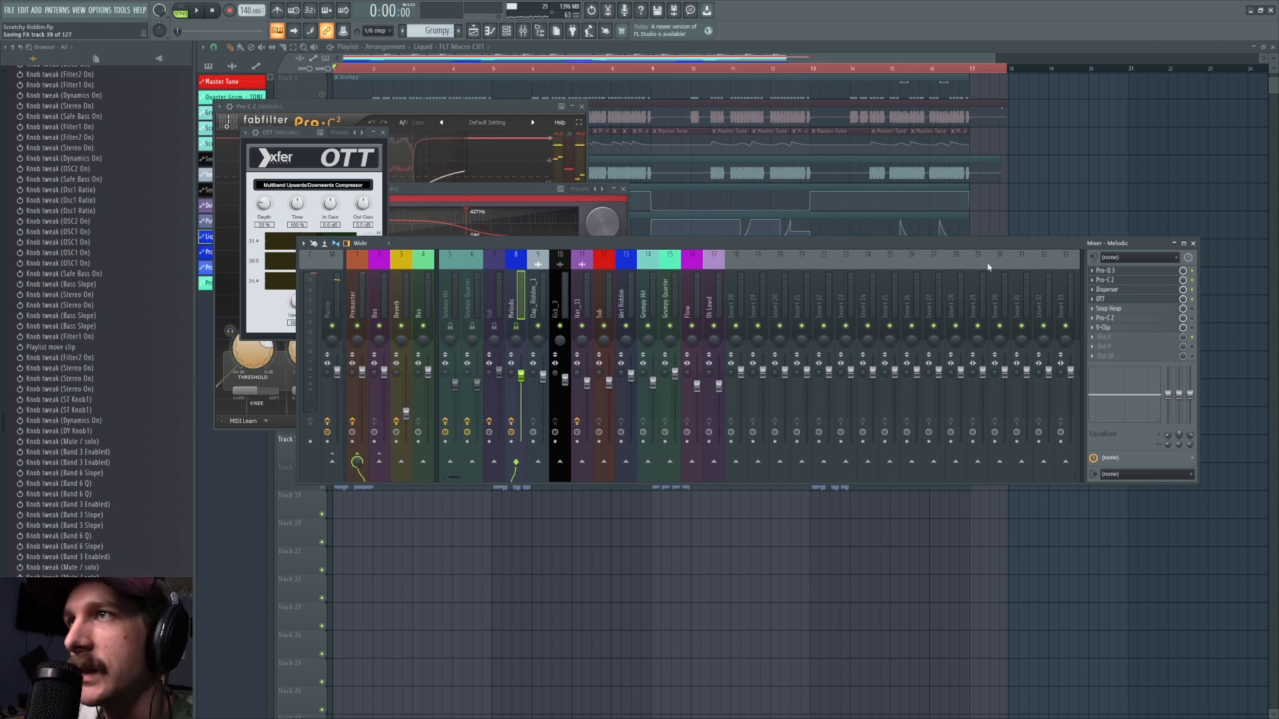
Enable Snap Heap in the Melodic track's fifth slot, open its Transient Shaper and play the sound through it.
left_click(1193, 309)
left_click(1134, 309)
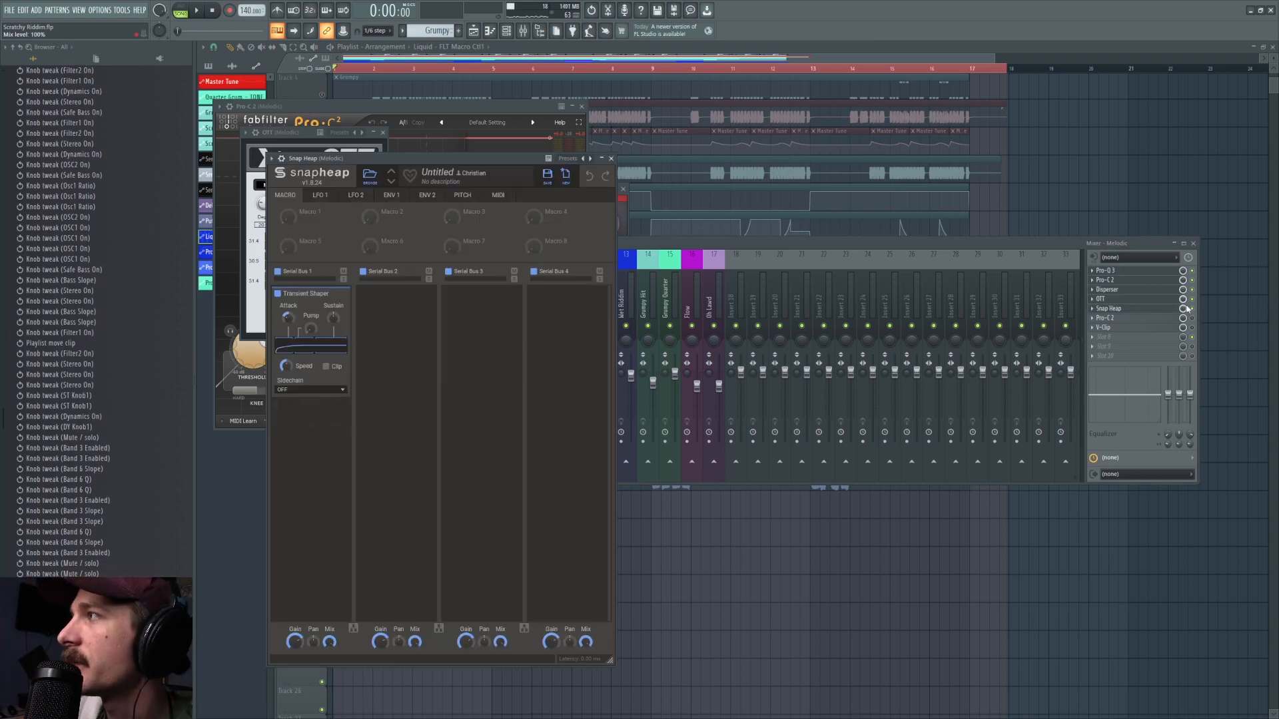
left_click(1193, 310)
left_click(1192, 310)
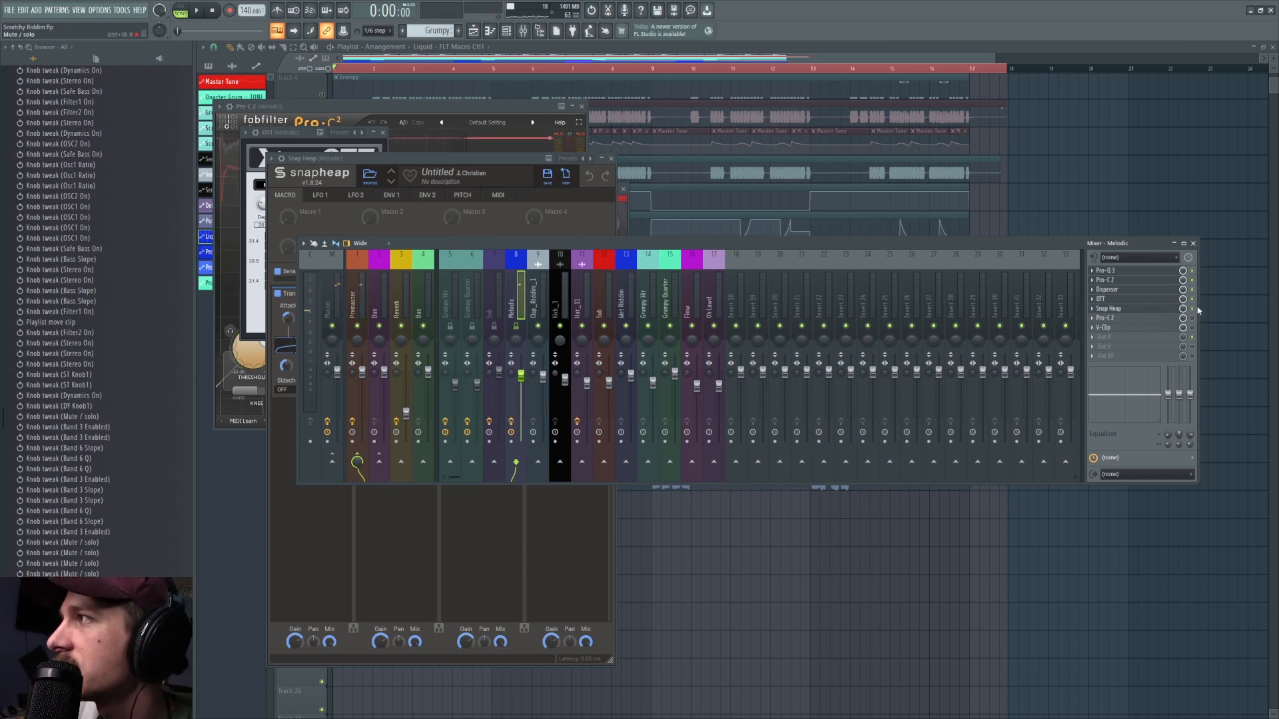
key("space")
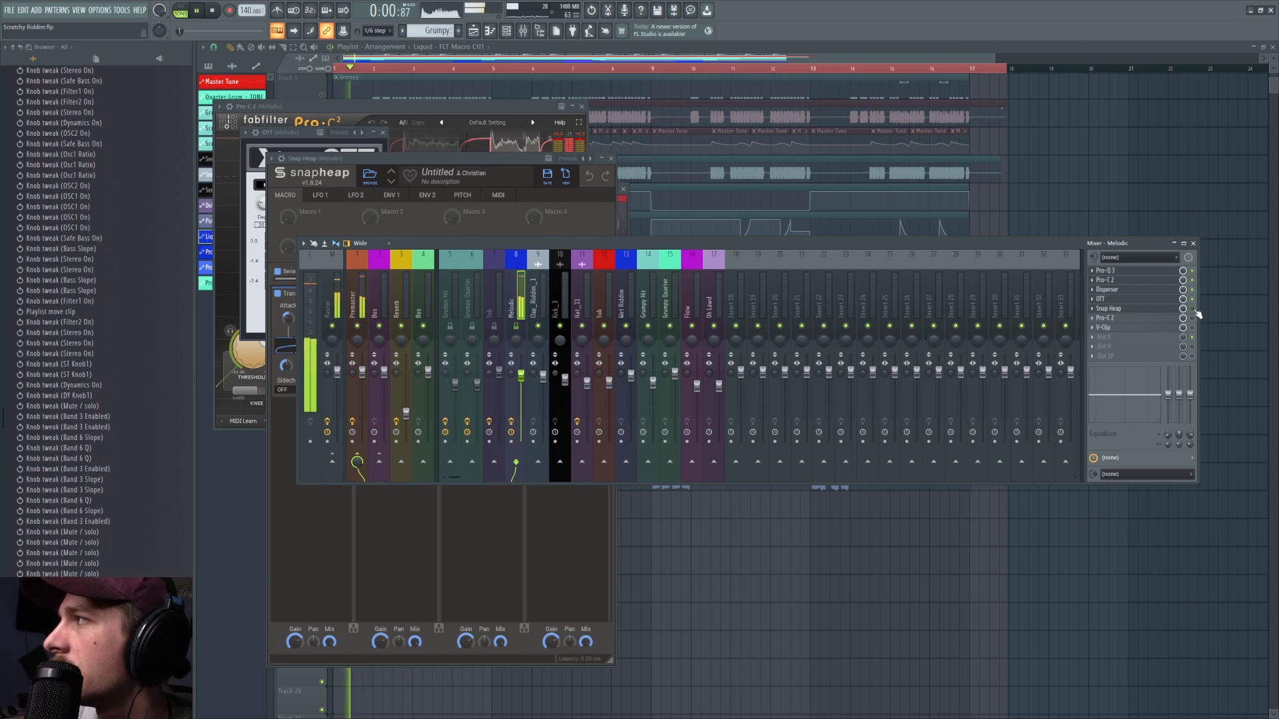
key("space")
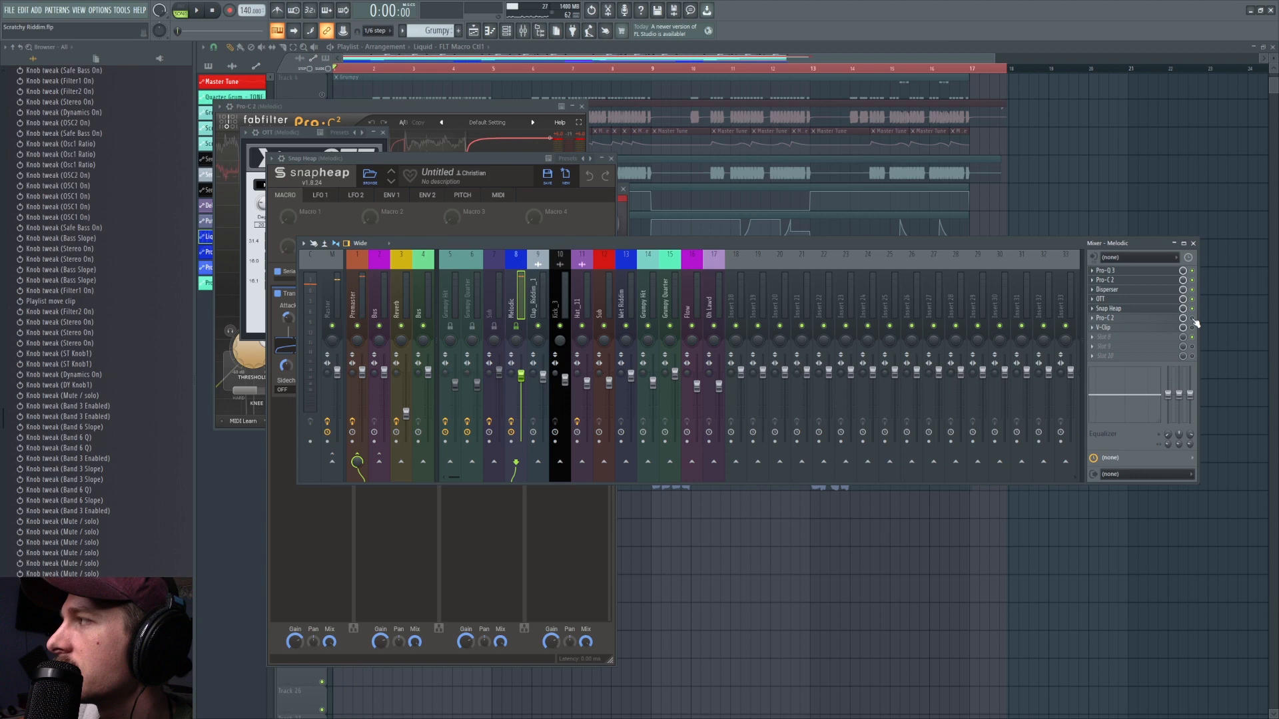
Open the second Pro-C 2 from the Melodic track's sixth slot and play the bass through it.
left_click(1124, 318)
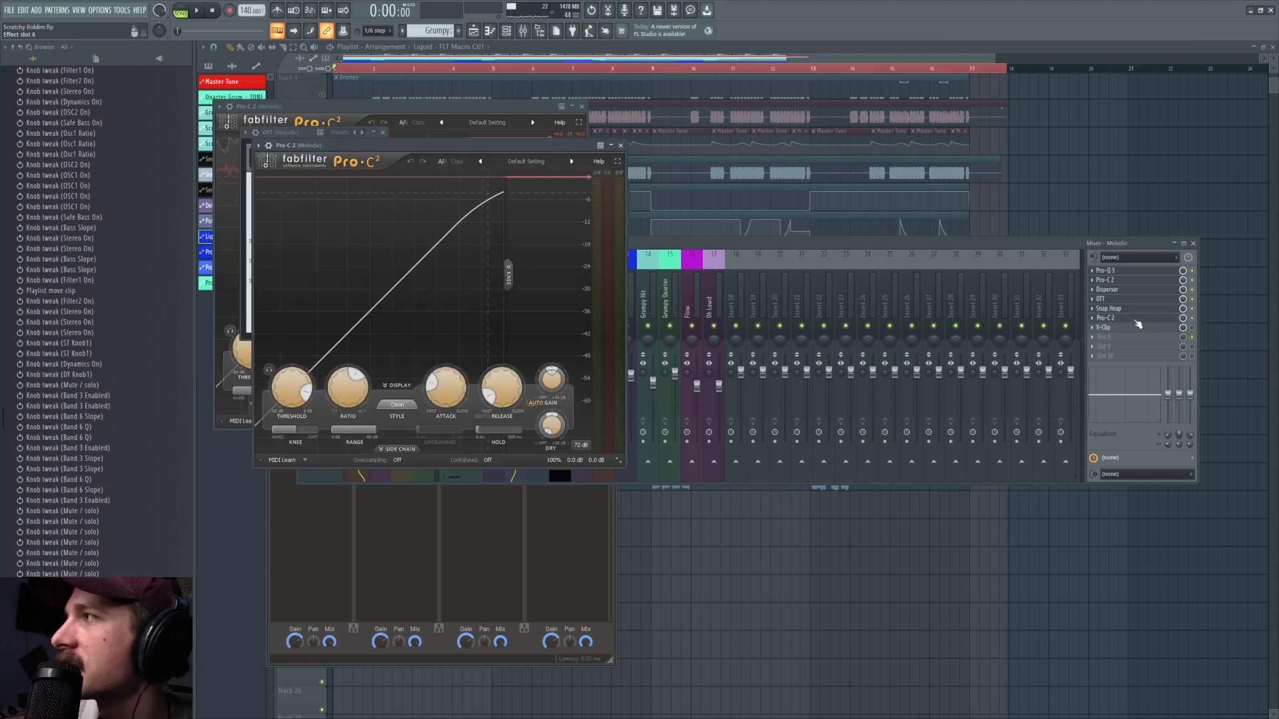
key("space")
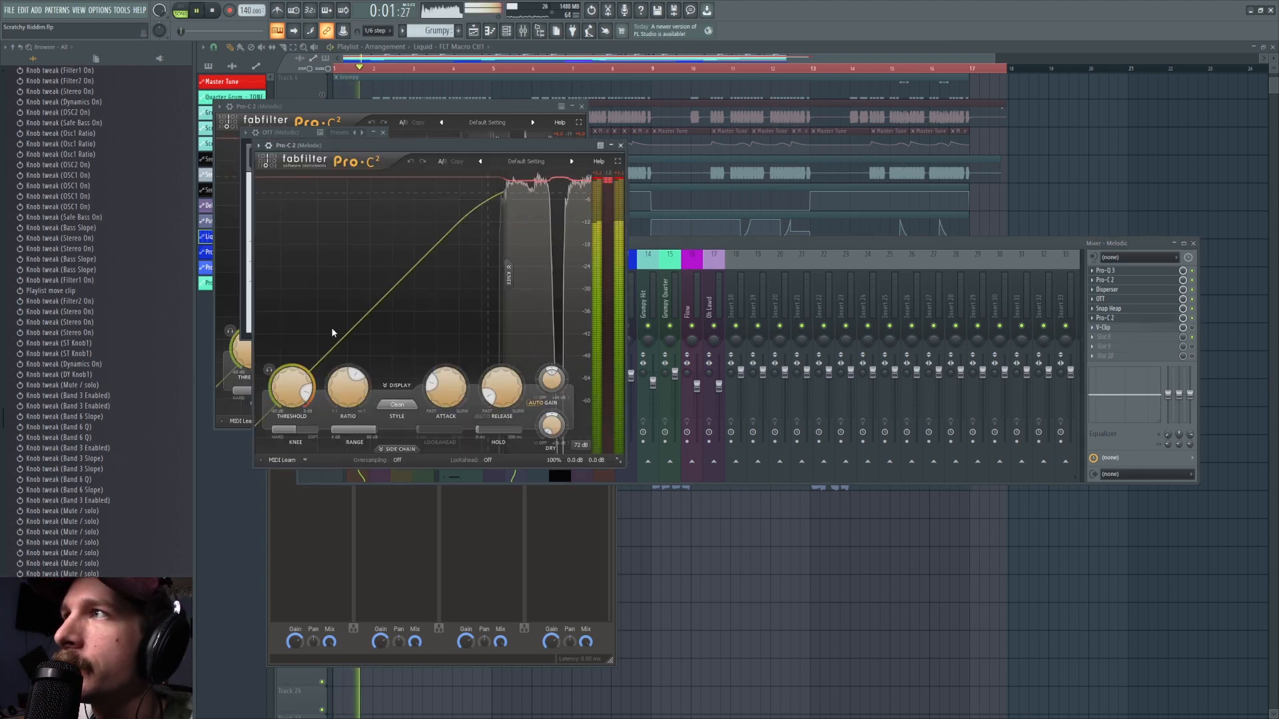
key("space")
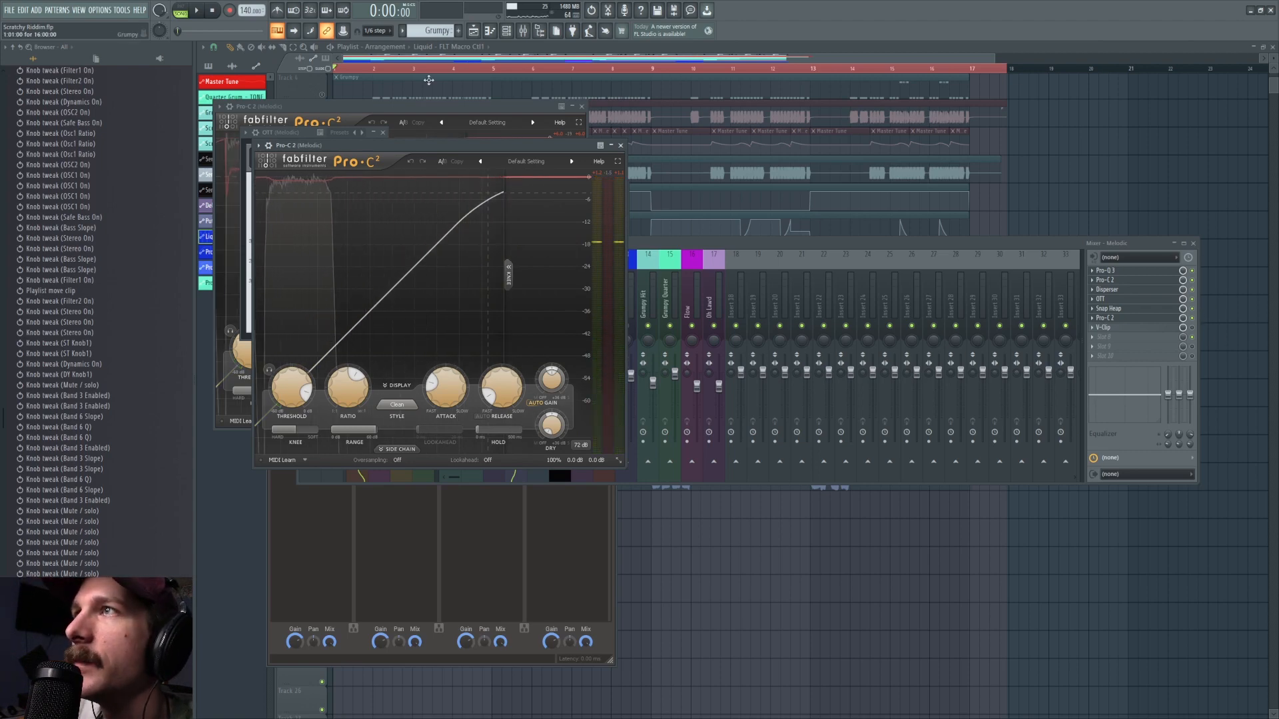
Enlarge Track 18 near the start of the arrangement and unmute its Wet Riddim audio clips to show the waveform.
left_click(415, 67)
scroll(407, 72, "up", 2)
scroll(408, 70, "up", 8)
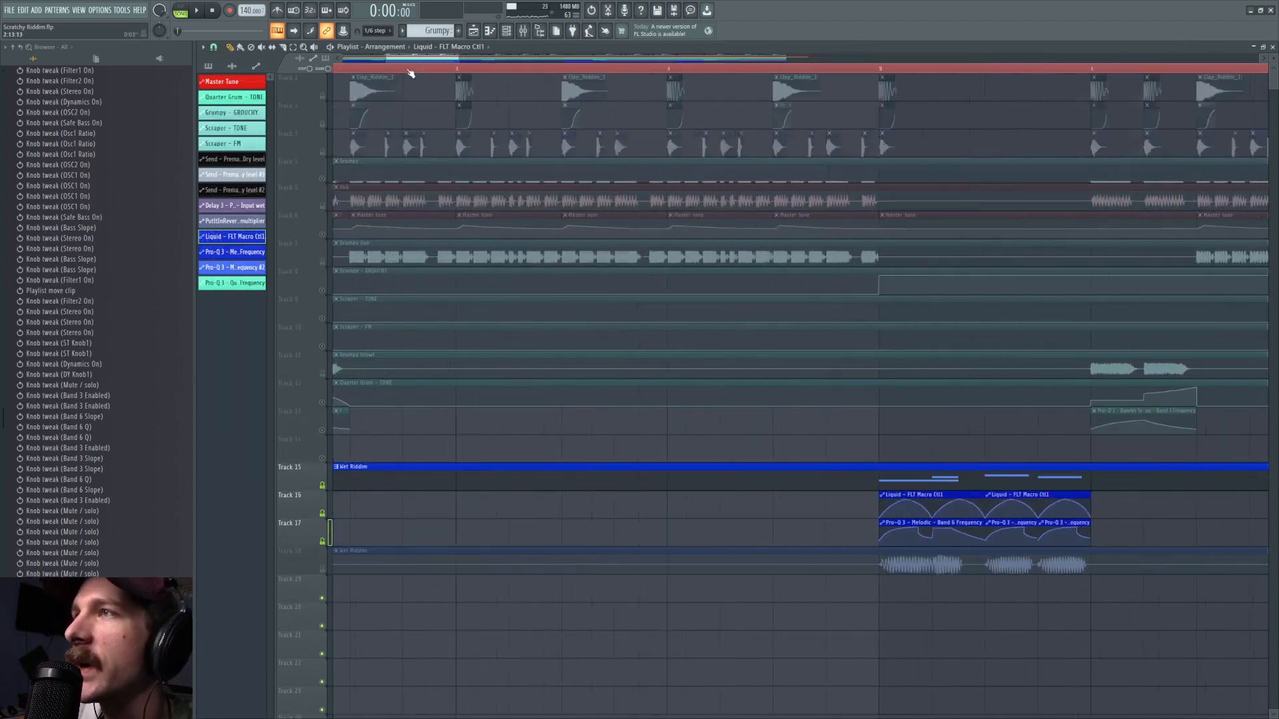
left_click_drag(409, 70, 260, 85)
scroll(402, 443, "down", 3)
left_click_drag(331, 487, 331, 665)
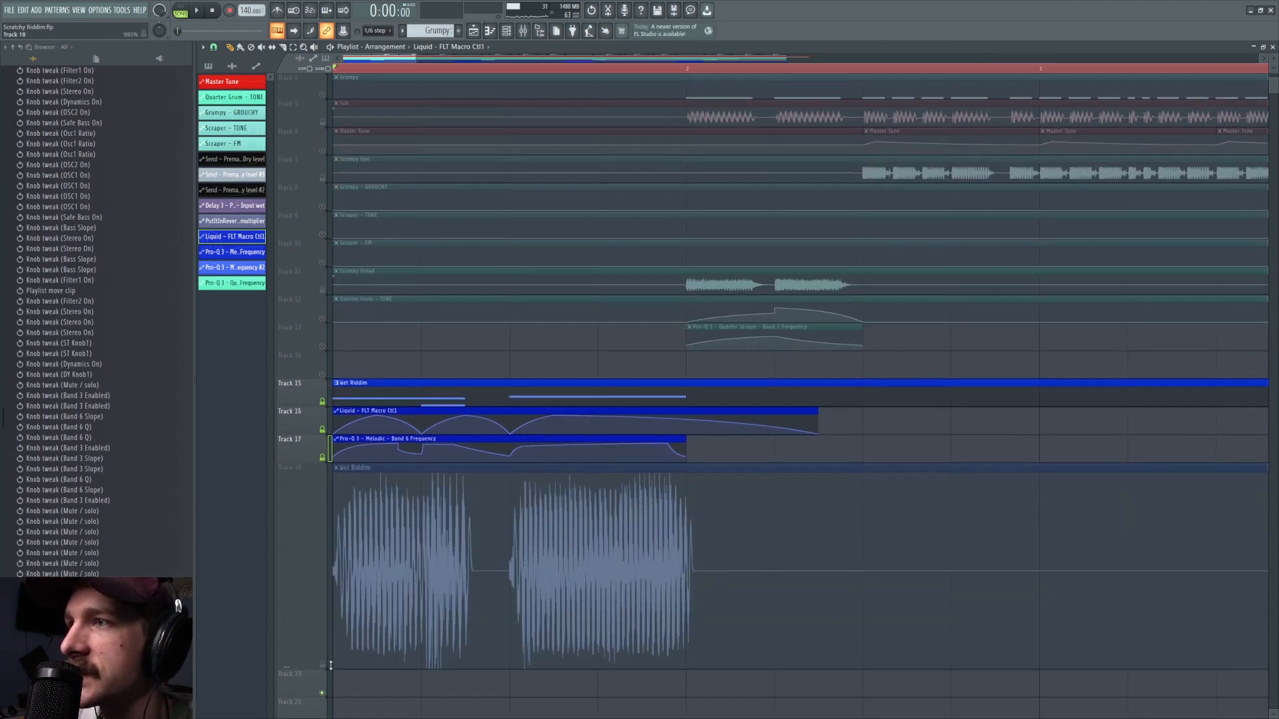
left_click(322, 664)
scroll(324, 347, "down", 5)
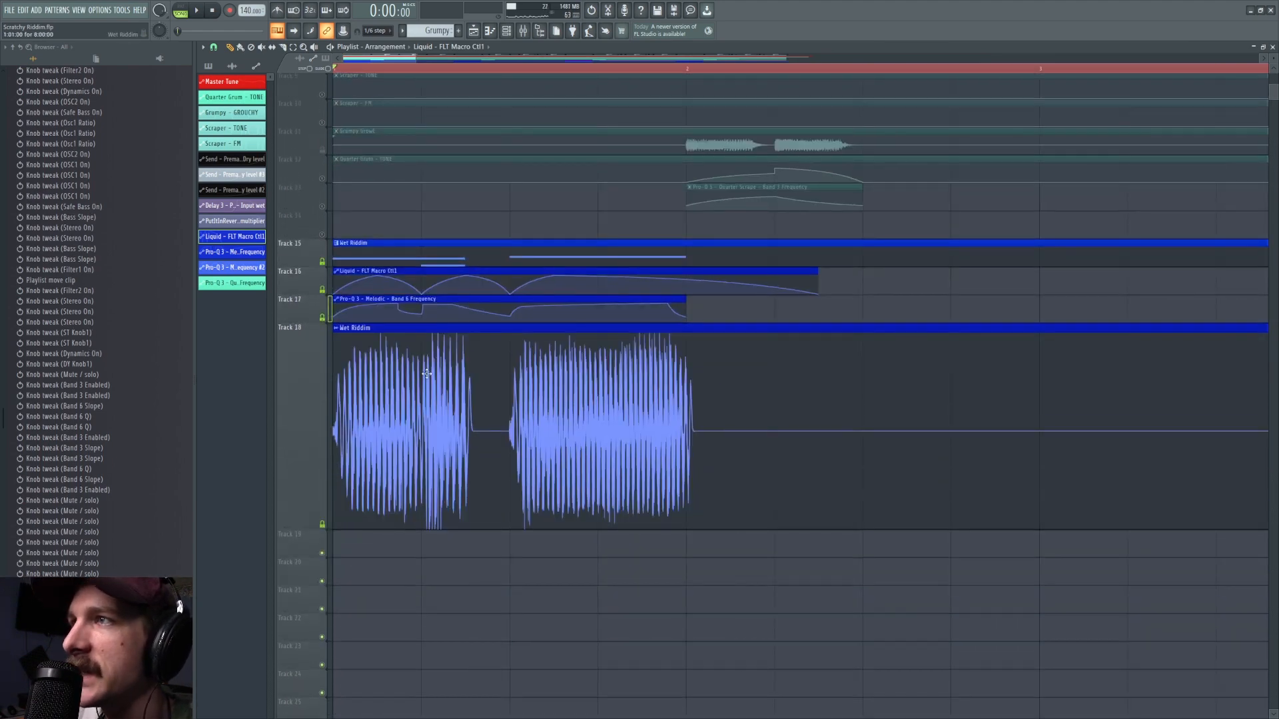
Examine the Wet Riddim waveform across the arrangement, set the playhead to bar 5, and return it to the start.
scroll(501, 67, "down", 6)
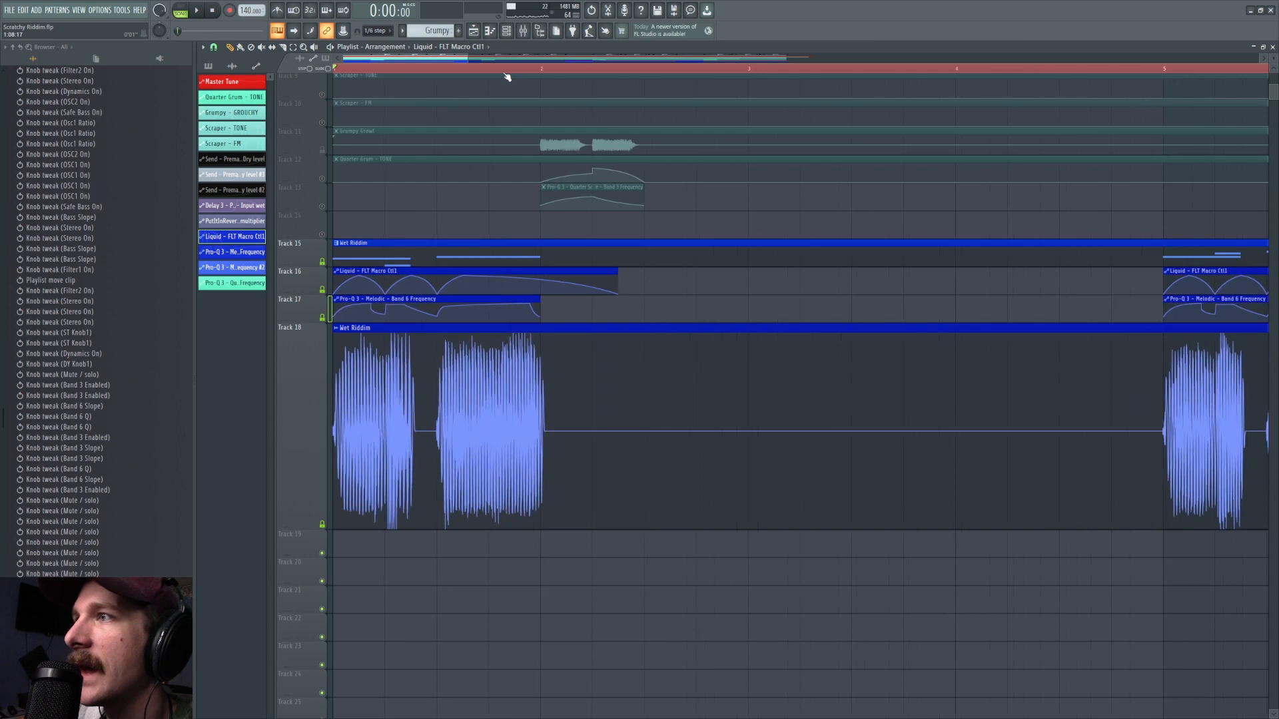
scroll(440, 130, "right", 3)
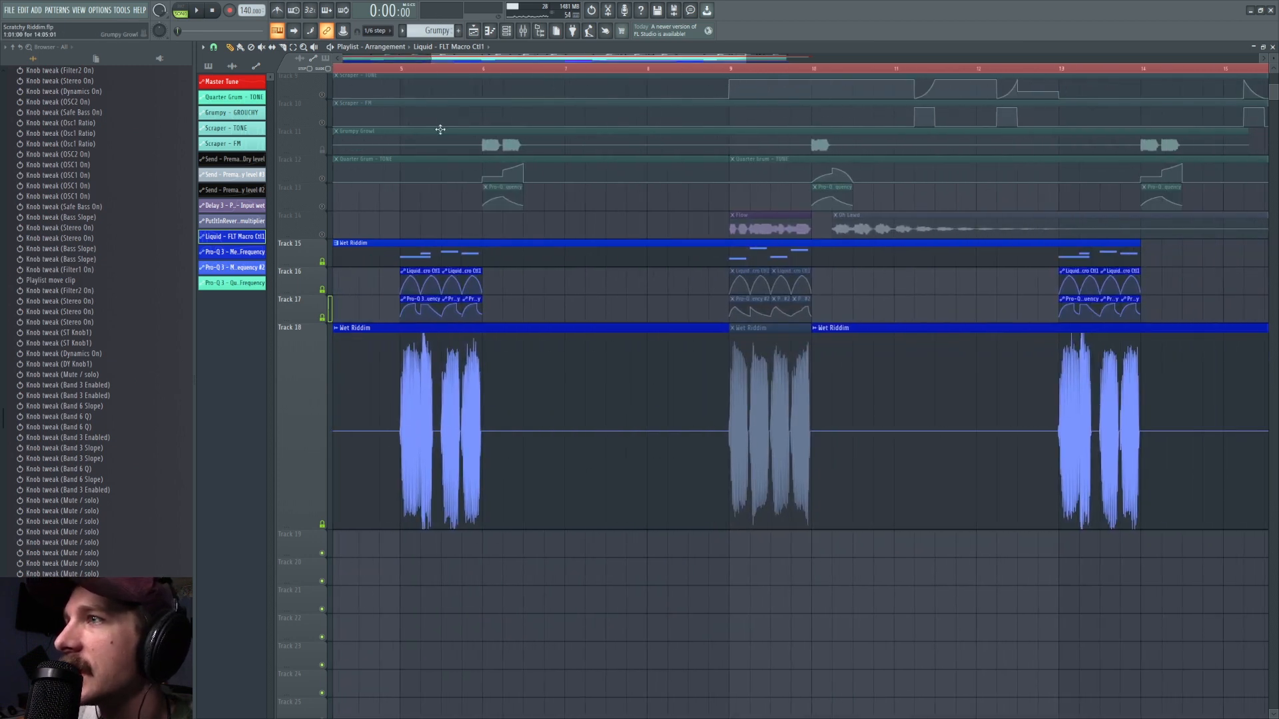
left_click(404, 71)
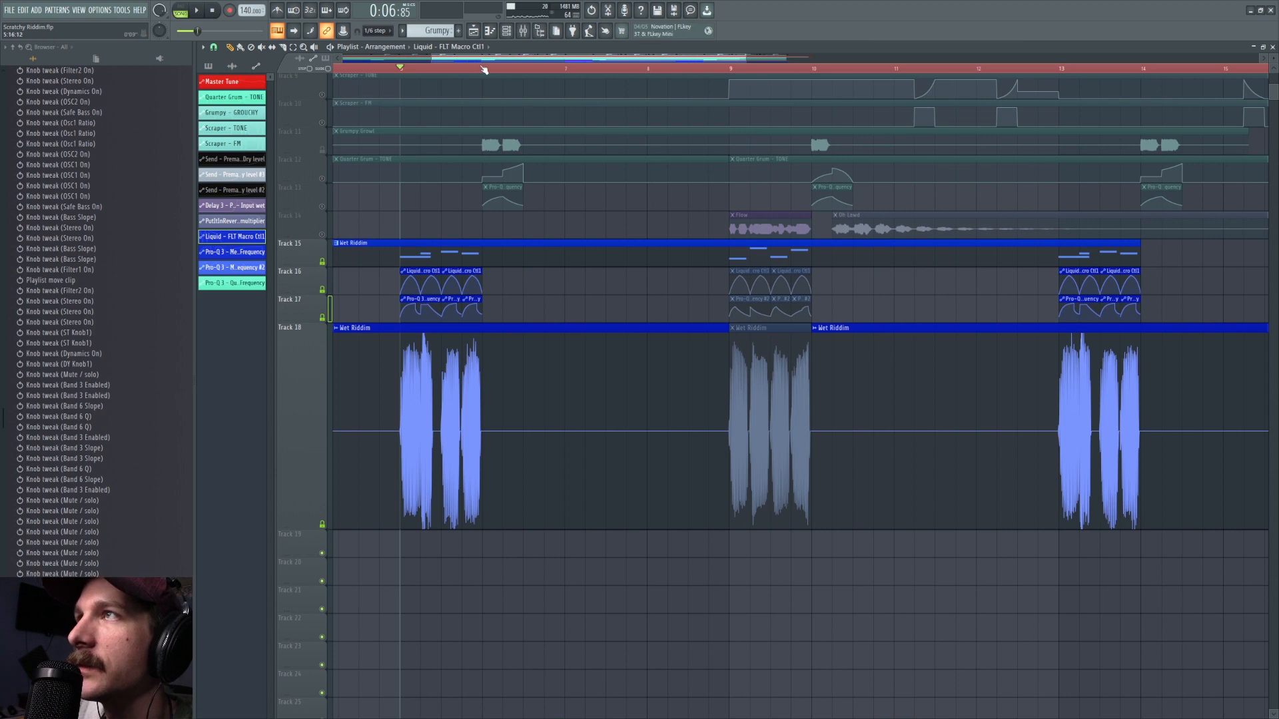
scroll(484, 70, "down", 4)
scroll(481, 72, "left", 2)
left_click(336, 76)
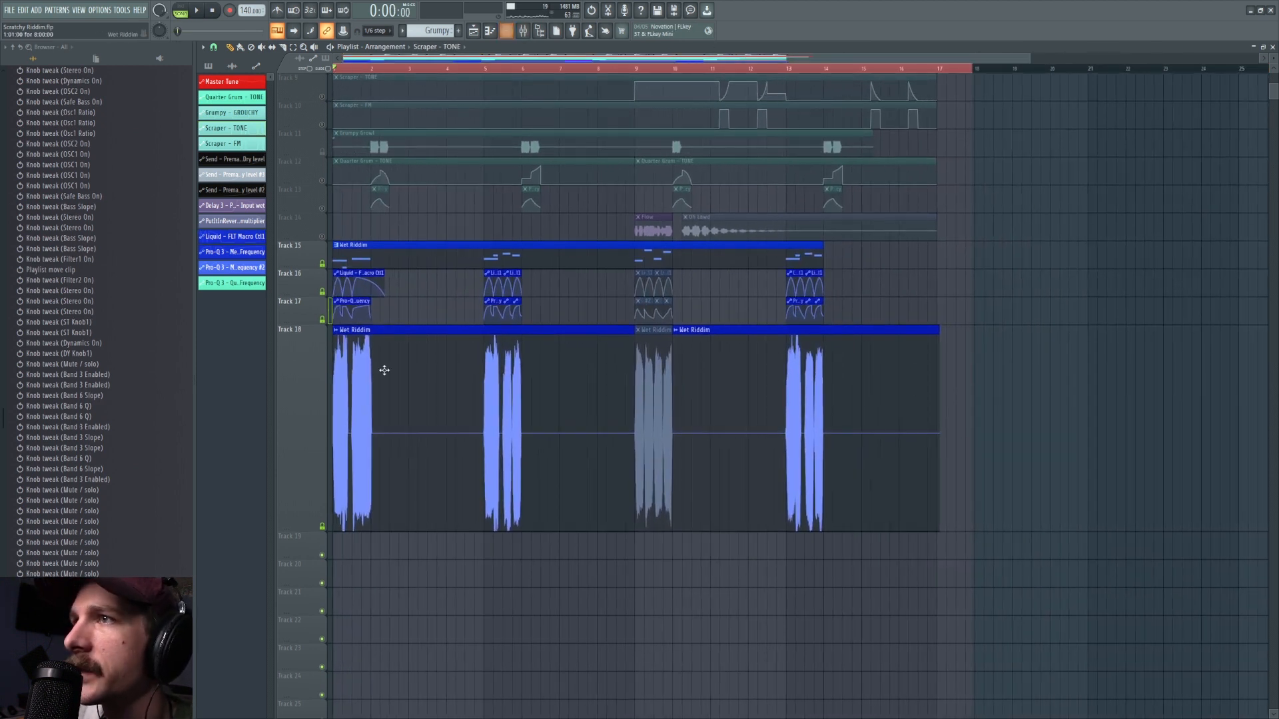
Reset Track 18's height to 100%.
right_click(313, 333)
mouse_move(360, 413)
left_click(404, 408)
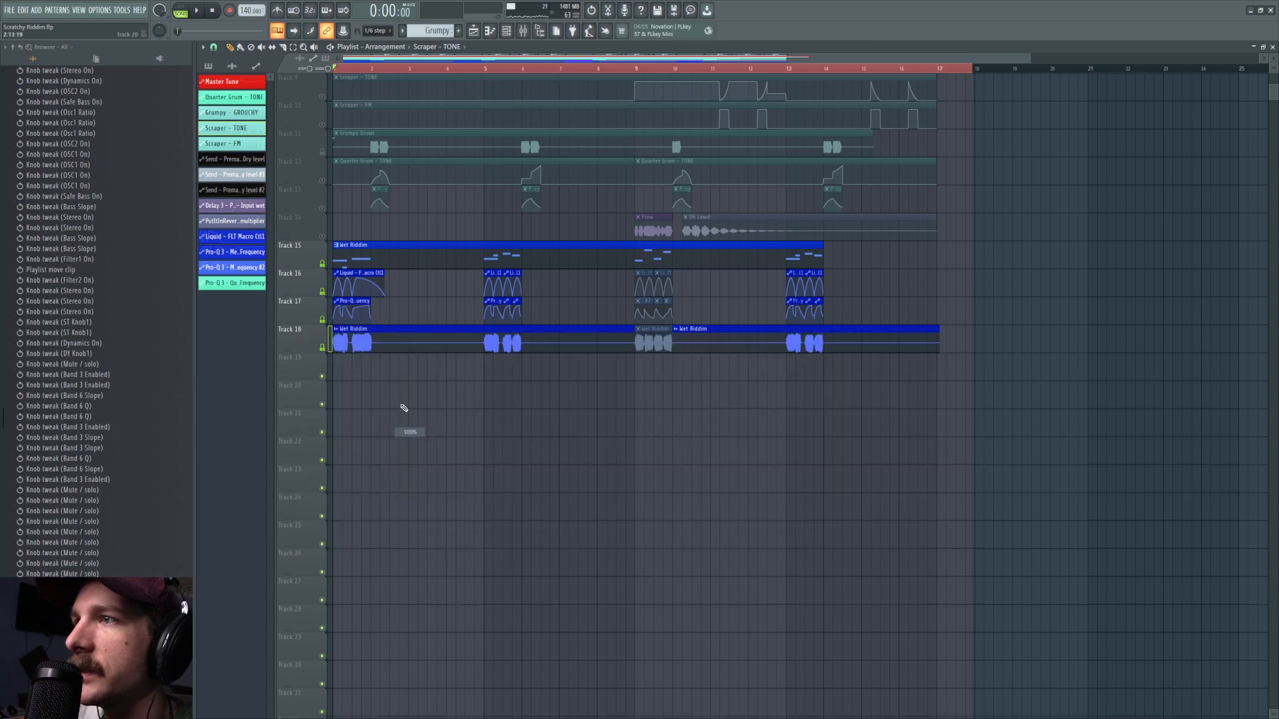
Open V-Clip from the Melodic track's seventh slot, close its window and play the bass through the clipper.
left_click(523, 31)
left_click(1144, 328)
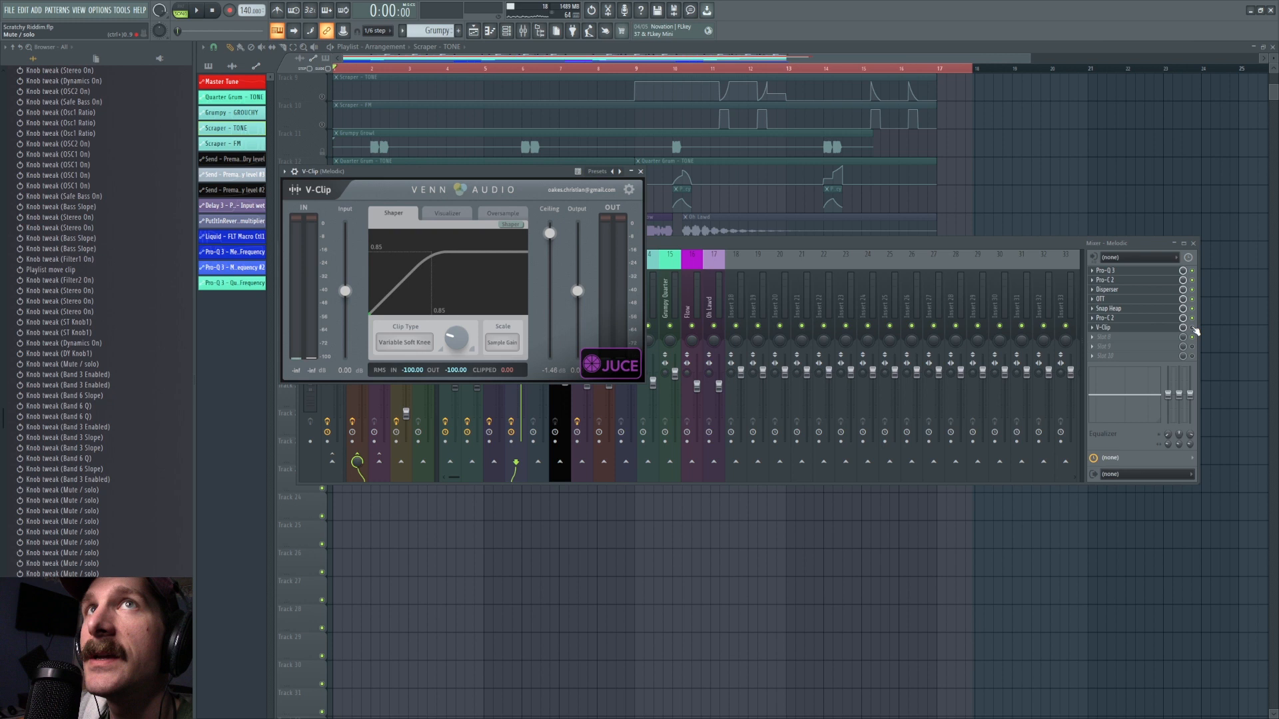
key("Escape")
key("space")
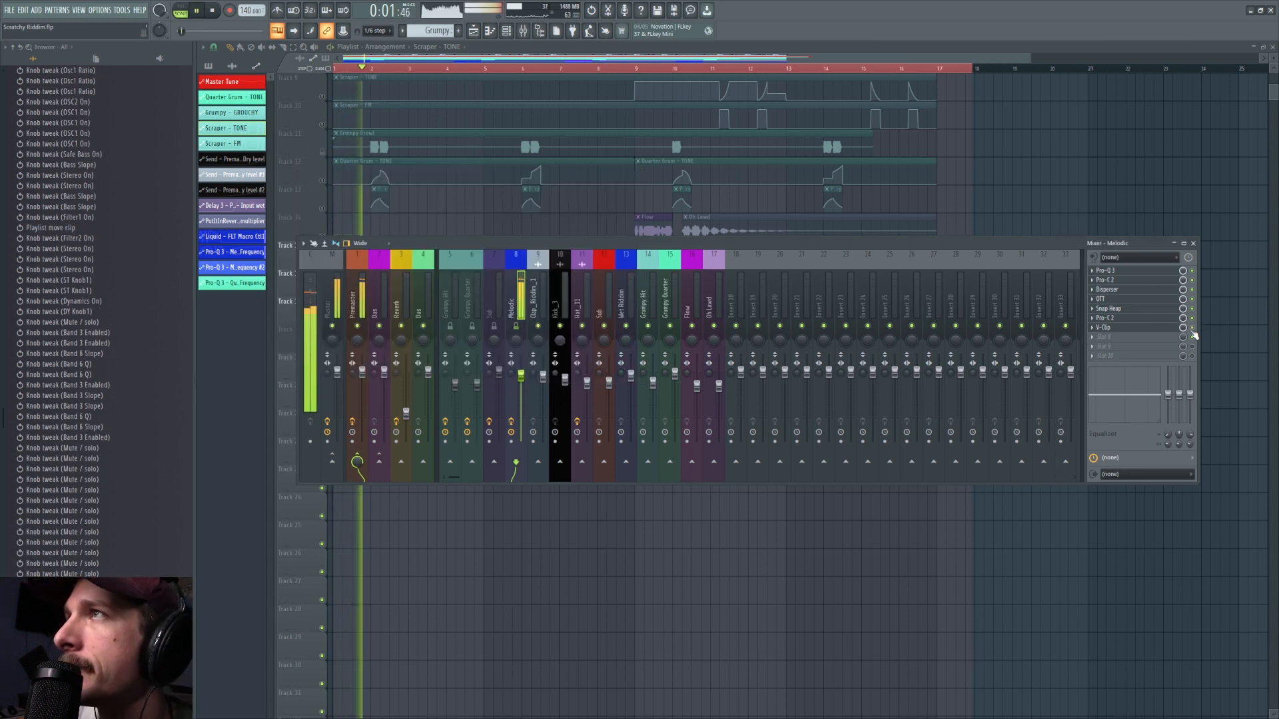
key("space")
Mute Track 17's Pro-Q 3 frequency automation and disable Pro-Q 3 on the Melodic mixer track.
key("F9")
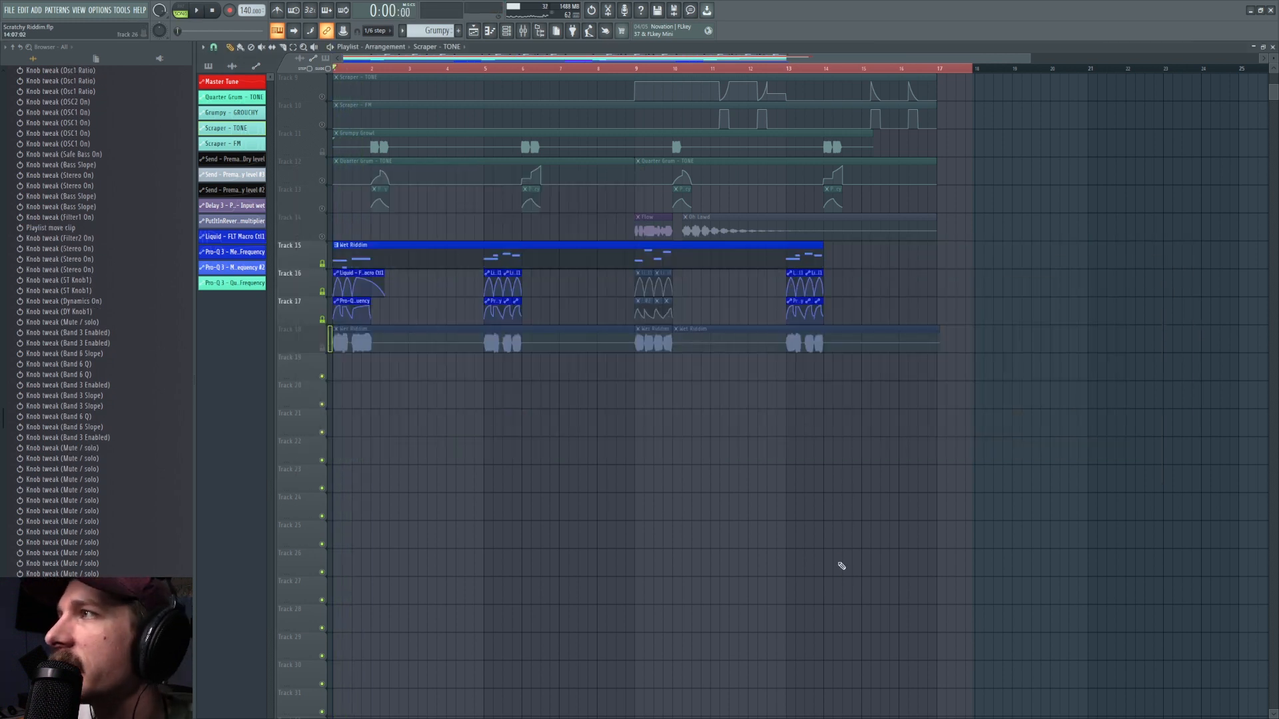
left_click(524, 31)
key("F9")
scroll(434, 274, "up", 4, "ctrl")
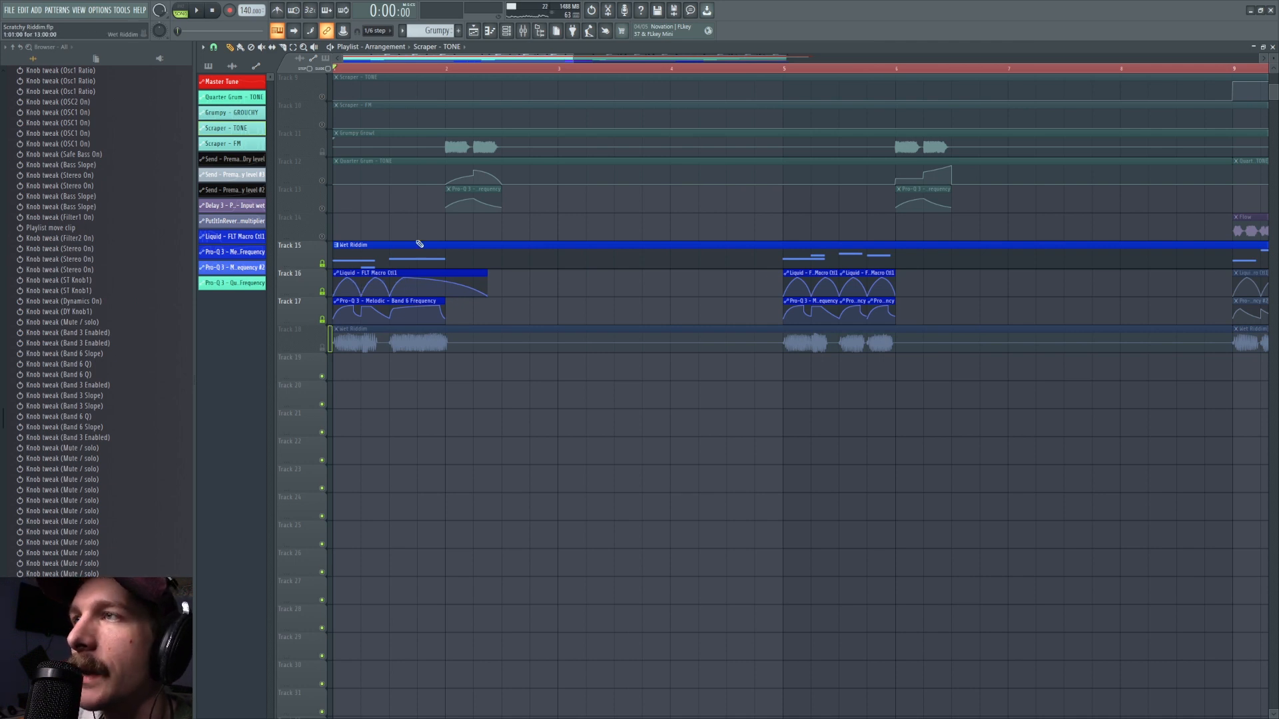
left_click(323, 320)
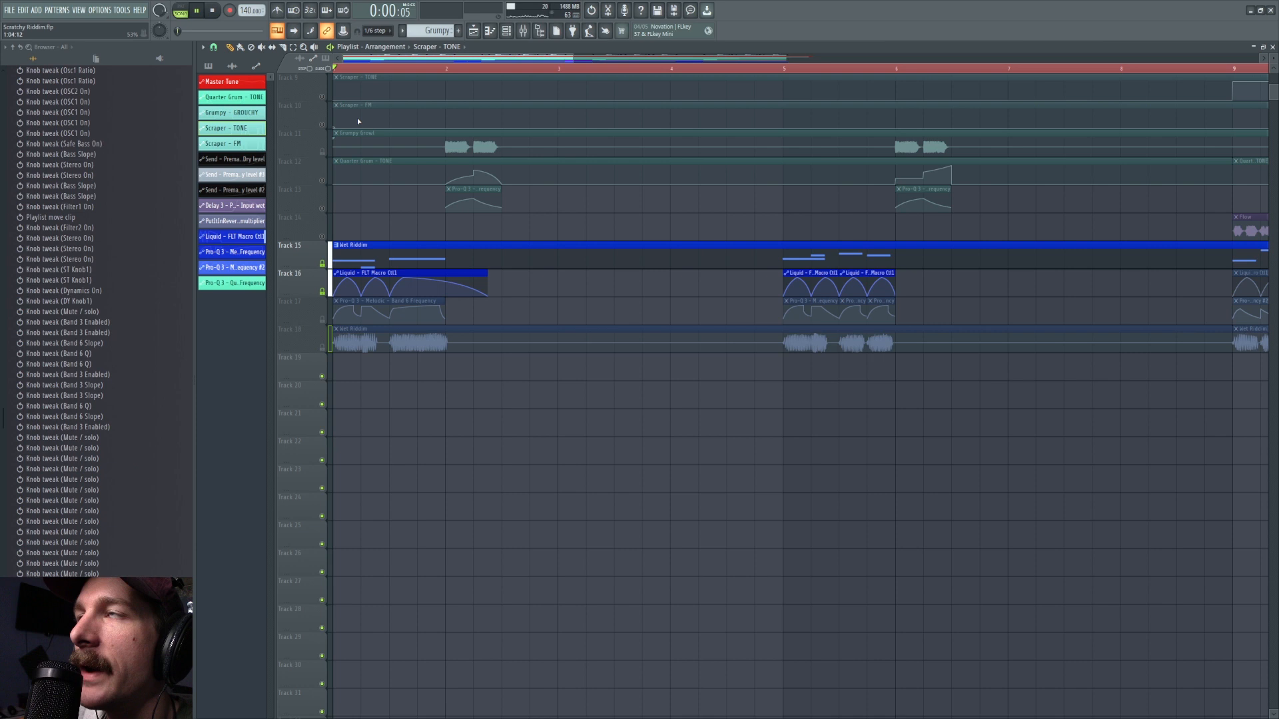
left_click(522, 31)
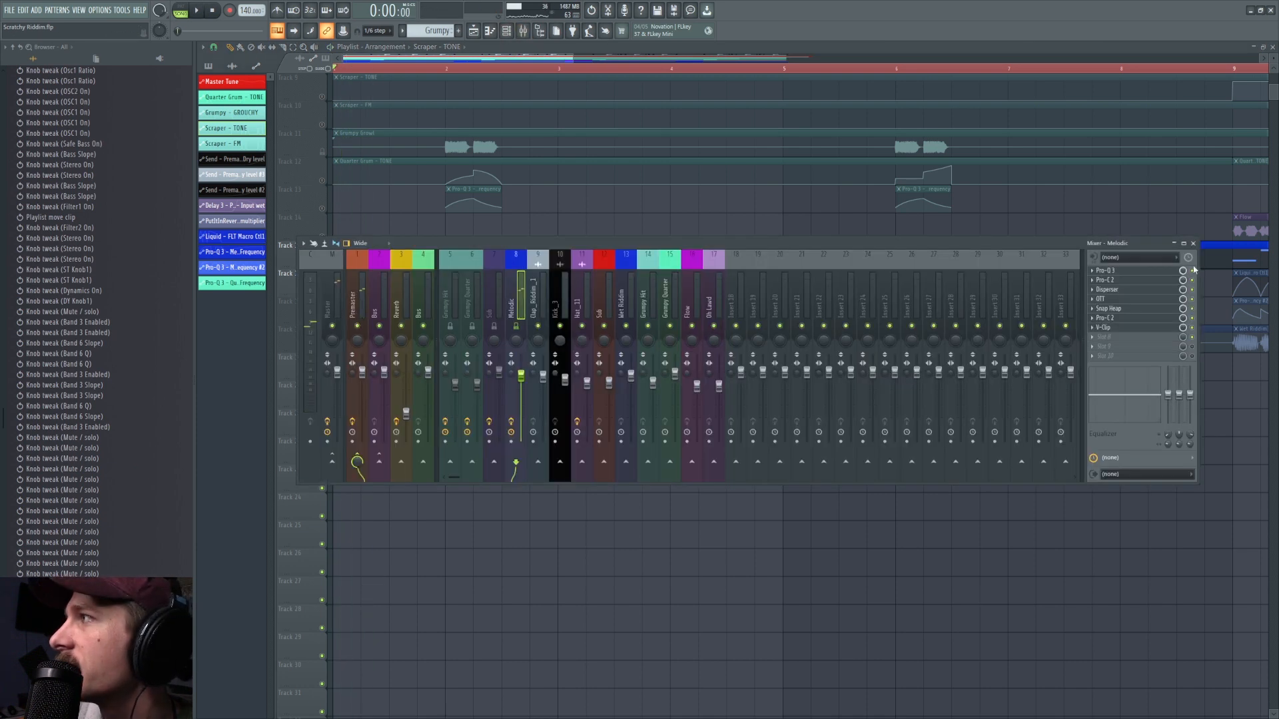
key("F9")
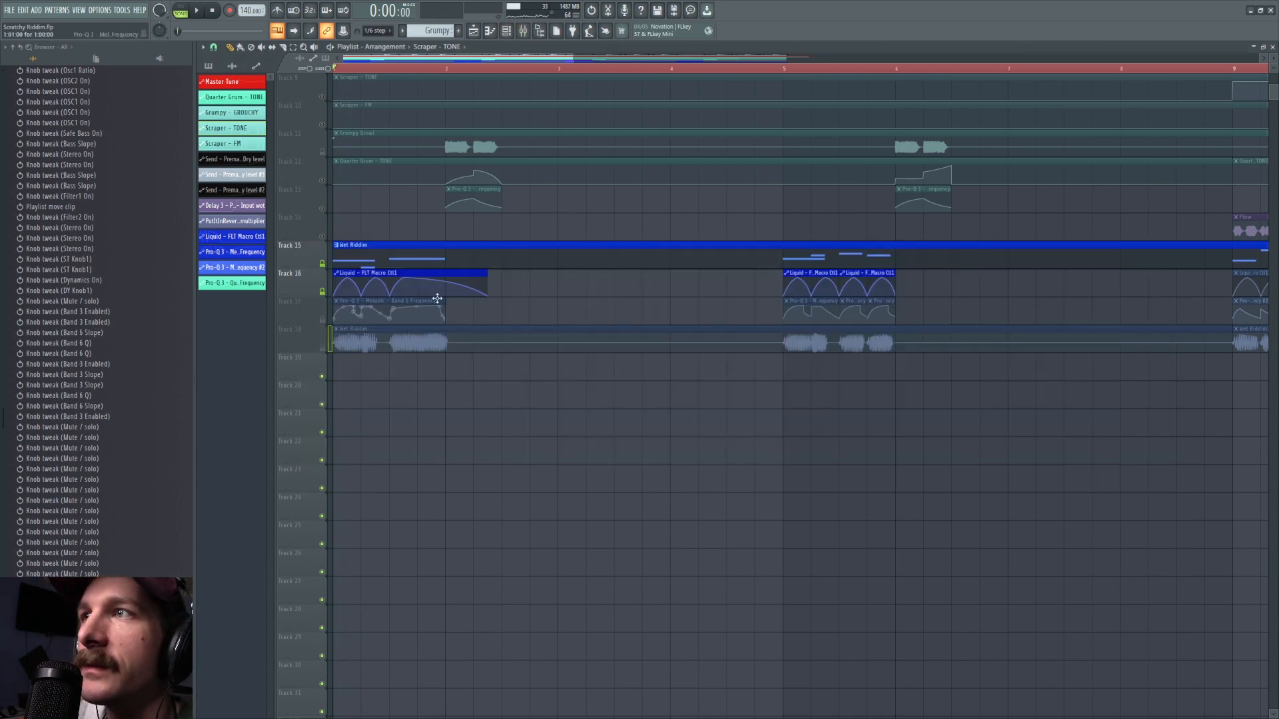
Play the Wet Riddim bass from bar 1 and from bar 5 without the Pro-Q 3 filter movement.
key("space")
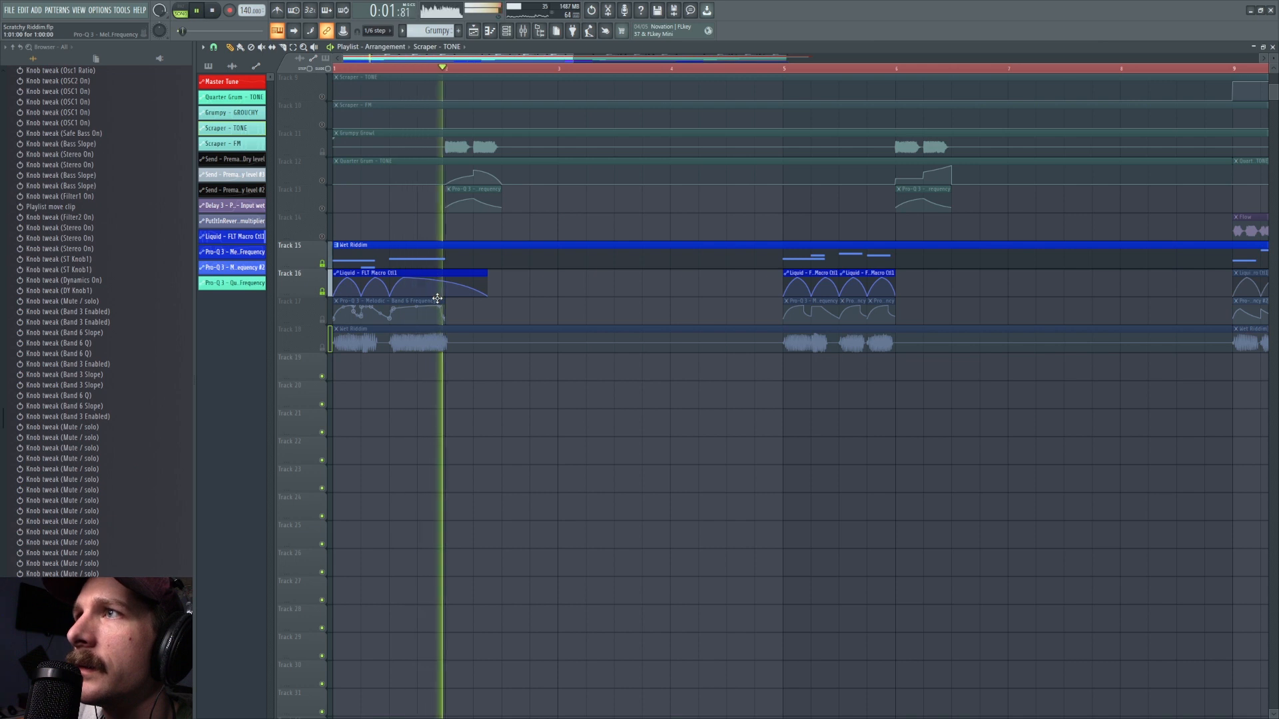
key("space")
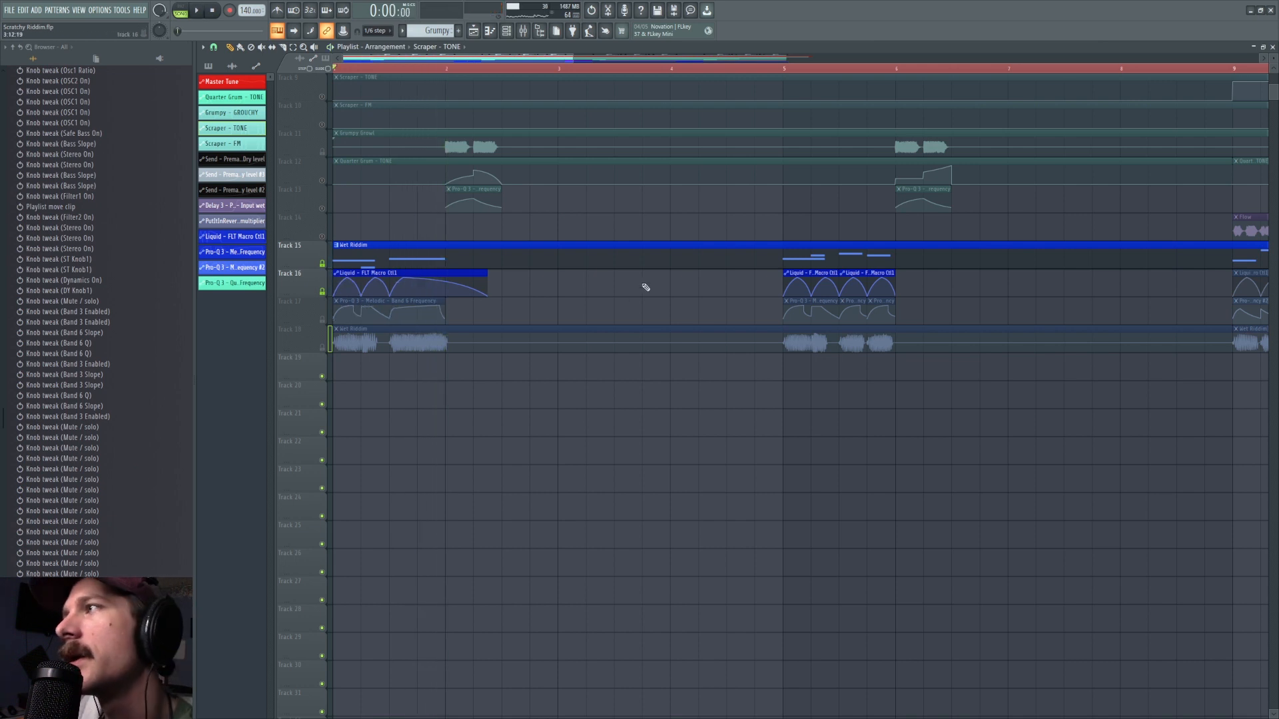
left_click(784, 68)
key("space")
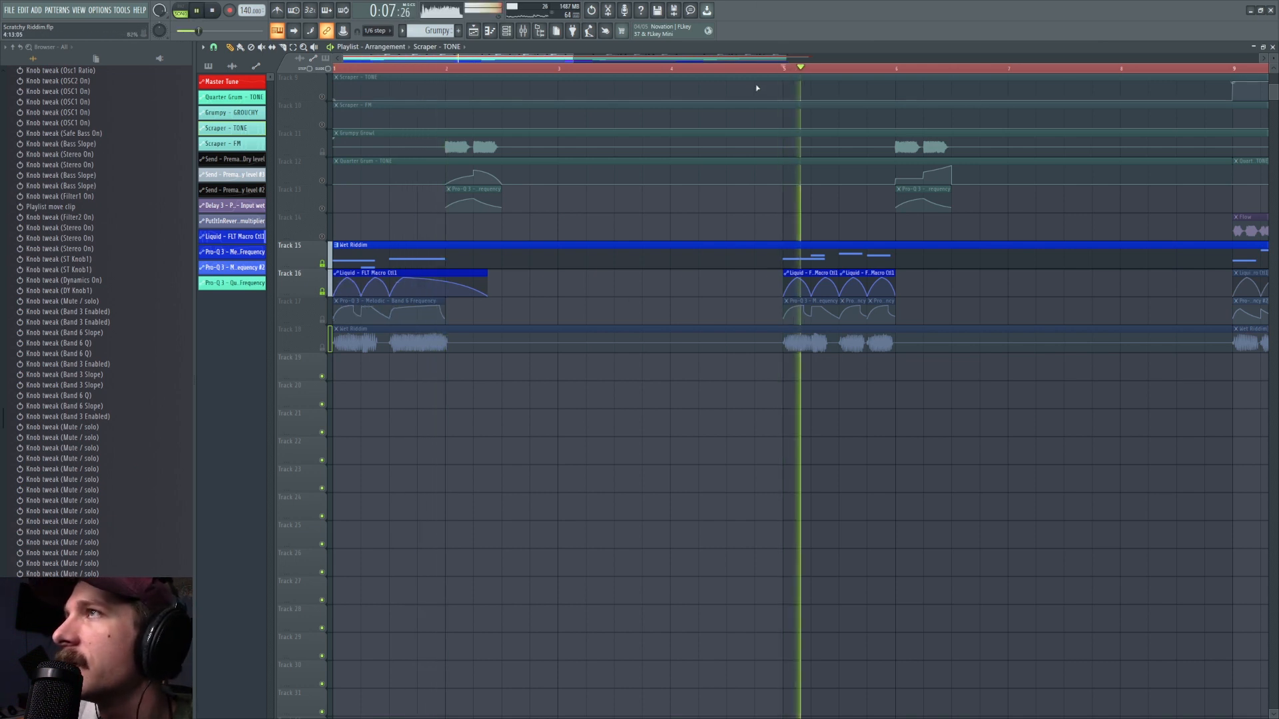
left_click_drag(588, 61, 619, 67)
key("space")
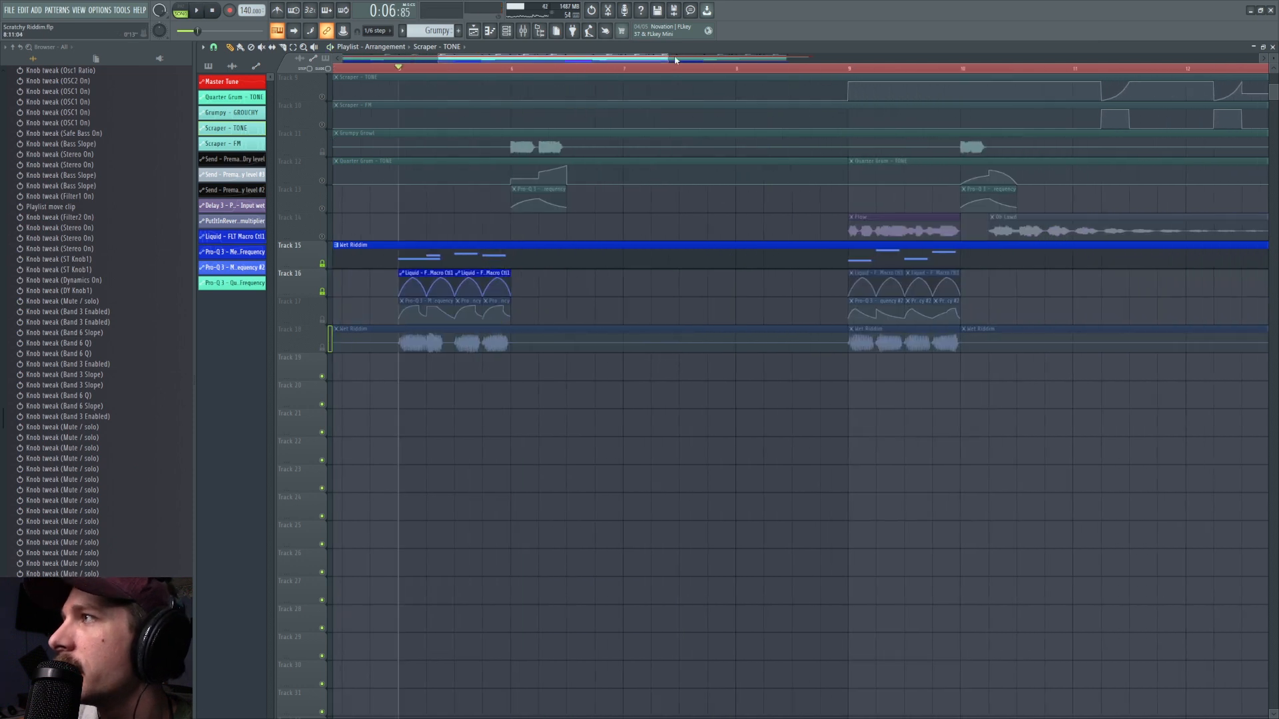
Unmute Track 17 to restore the Pro-Q 3 Band 6 frequency automation.
left_click_drag(526, 68, 605, 75)
scroll(614, 77, "down", 3)
scroll(629, 70, "down", 2)
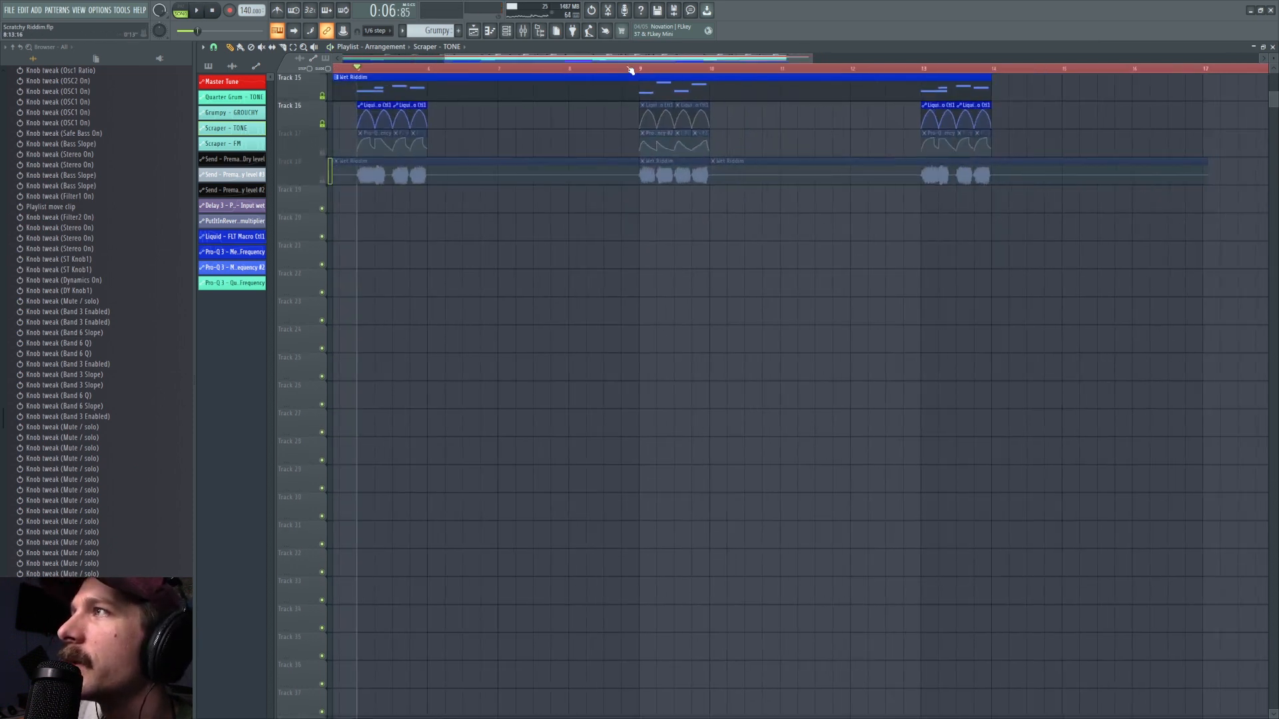
scroll(630, 69, "down", 2)
left_click_drag(475, 61, 319, 92)
scroll(394, 392, "up", 7)
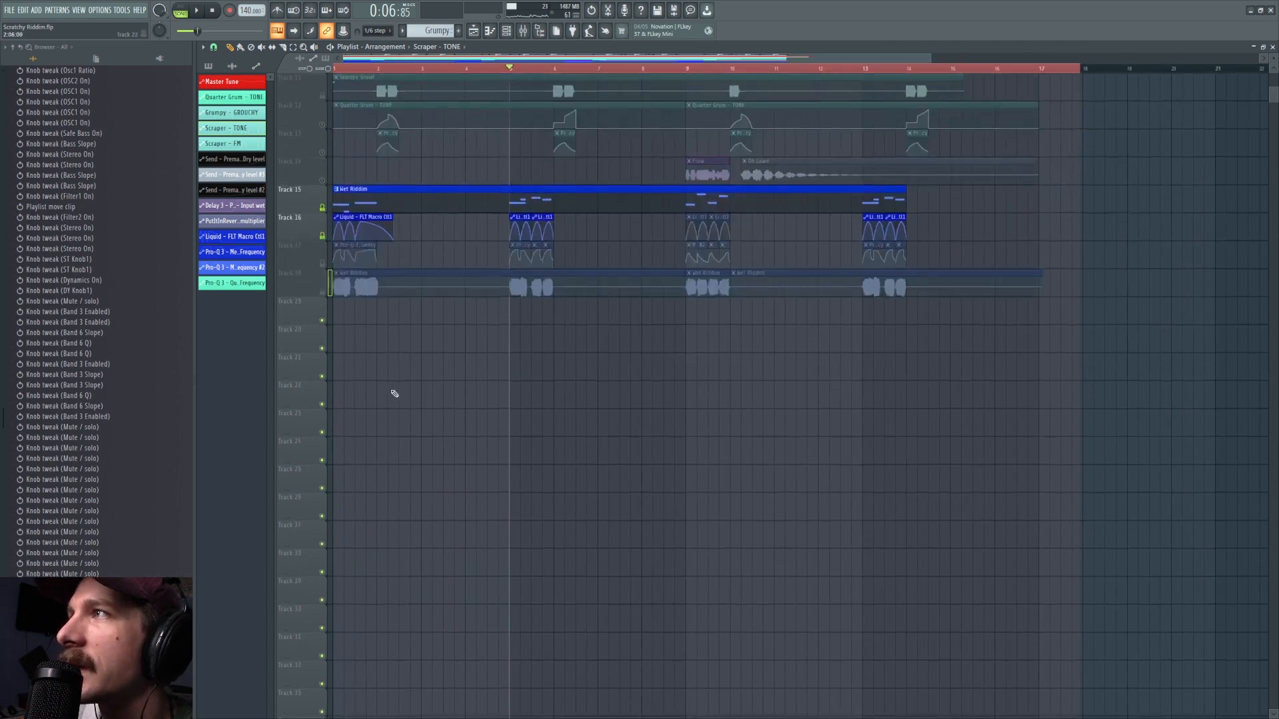
left_click(322, 348)
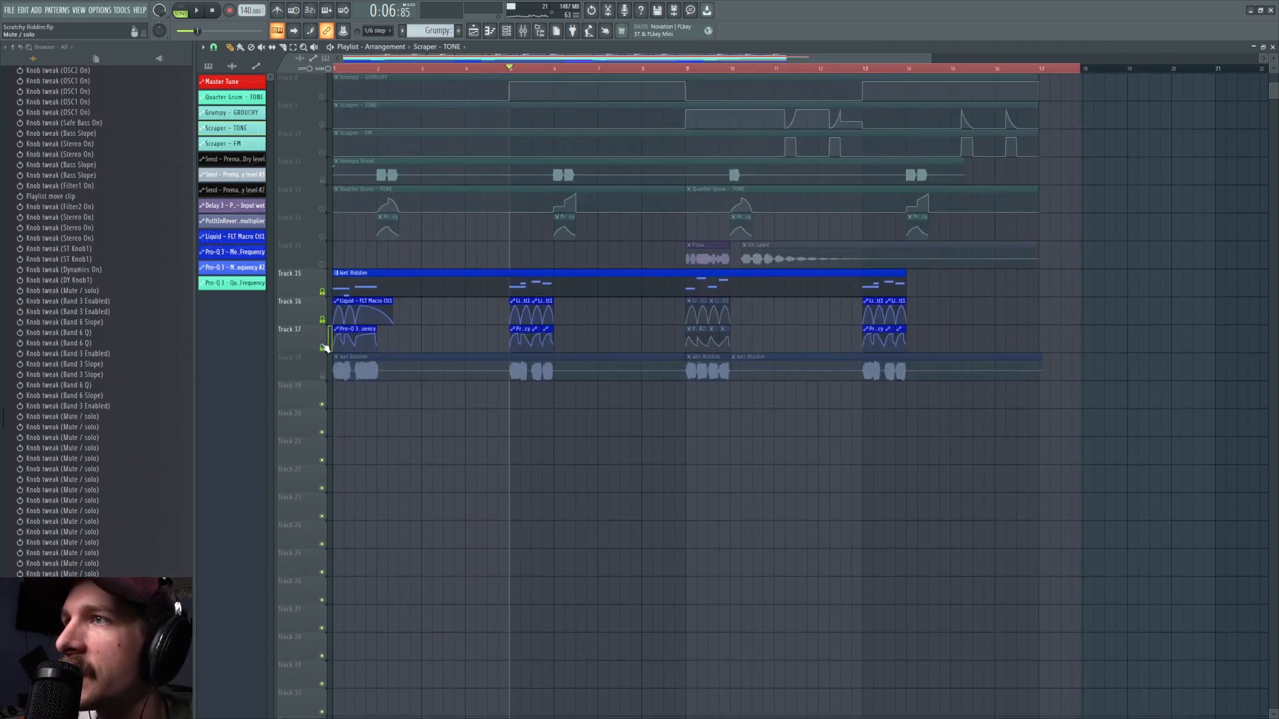
Enable Pro-Q 3 again in the Melodic track's first slot and open it.
scroll(527, 72, "up", 5)
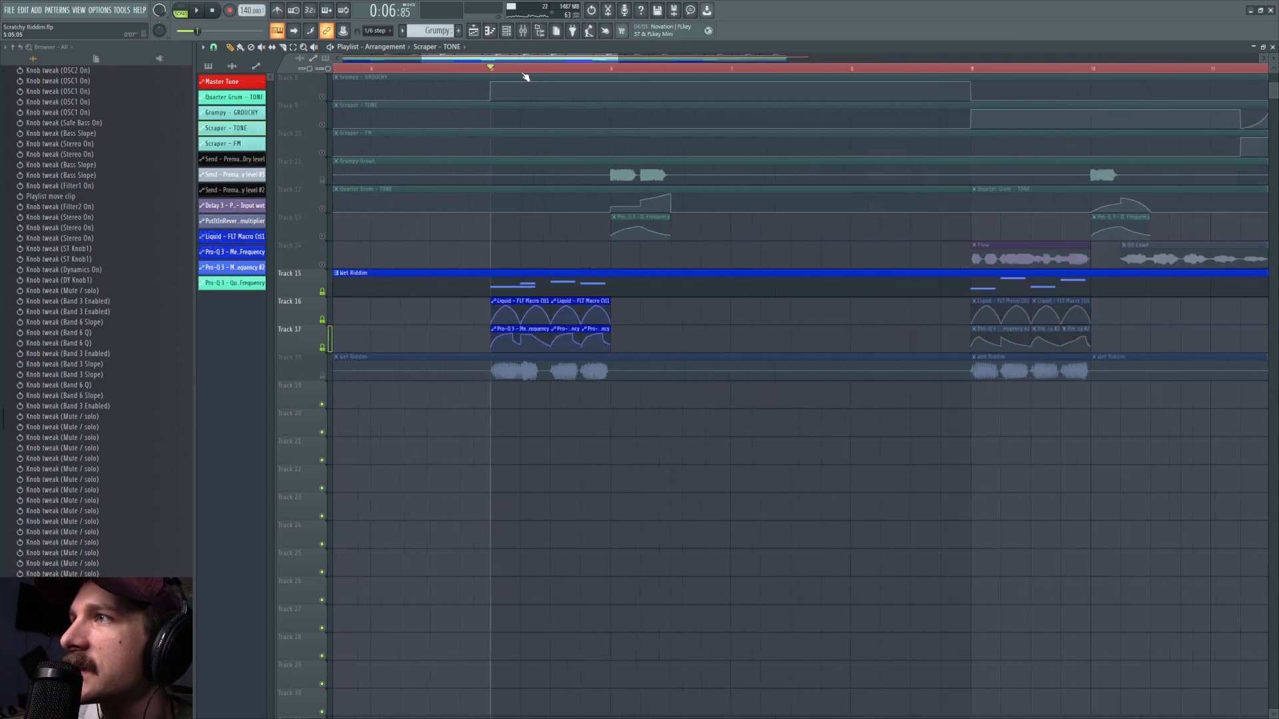
scroll(515, 78, "up", 4)
mouse_move(573, 60)
left_mouse_down()
mouse_move(486, 74)
mouse_move(586, 62)
left_mouse_up()
scroll(452, 174, "down", 1)
scroll(488, 297, "down", 3)
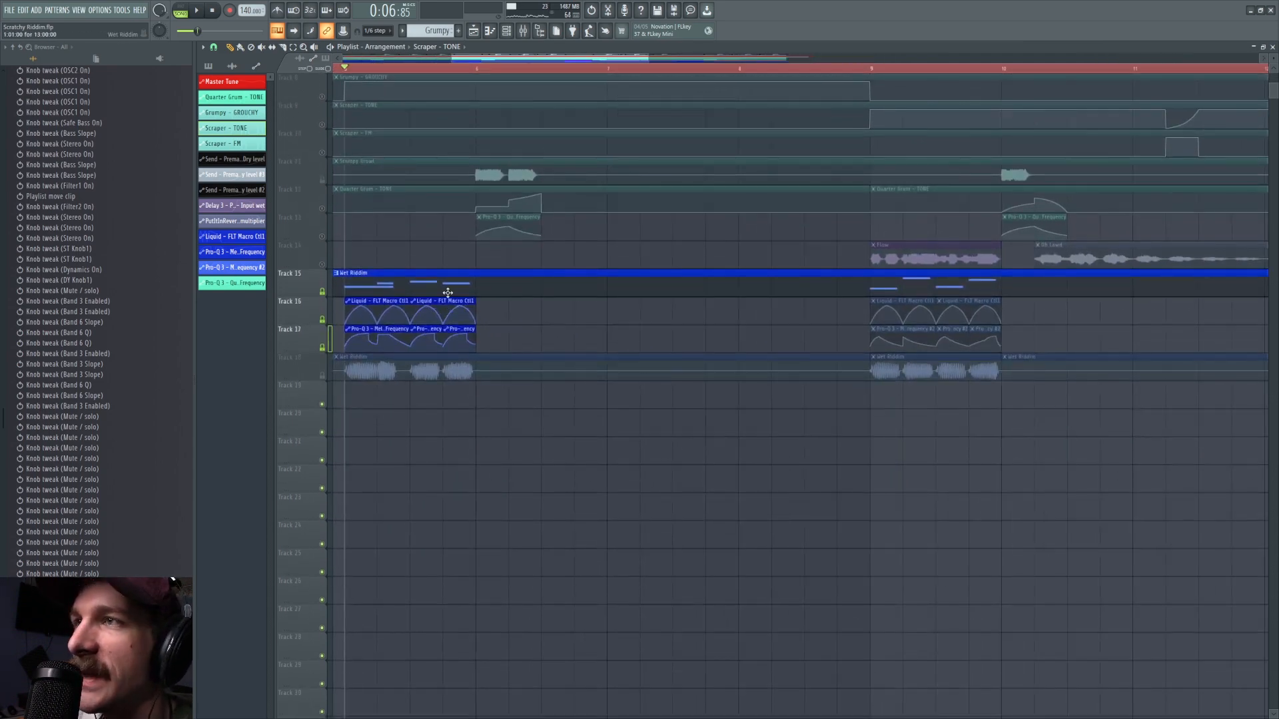
left_click(523, 31)
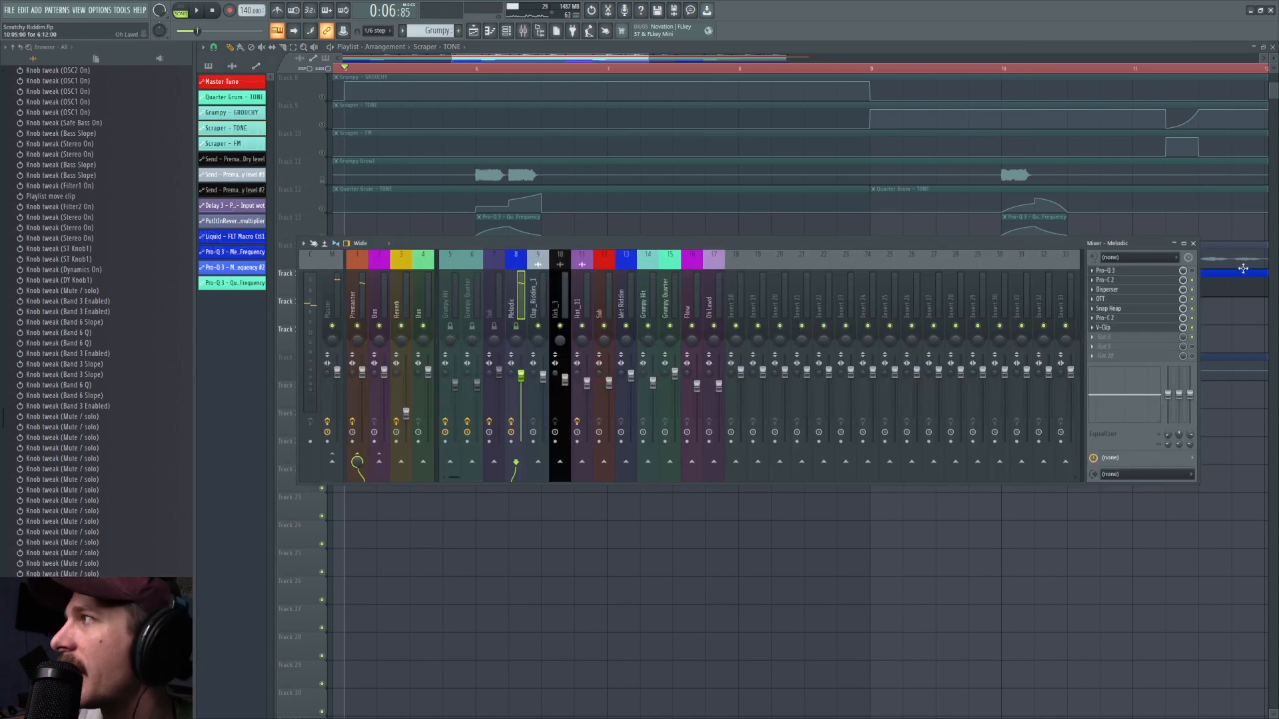
left_click(1192, 270)
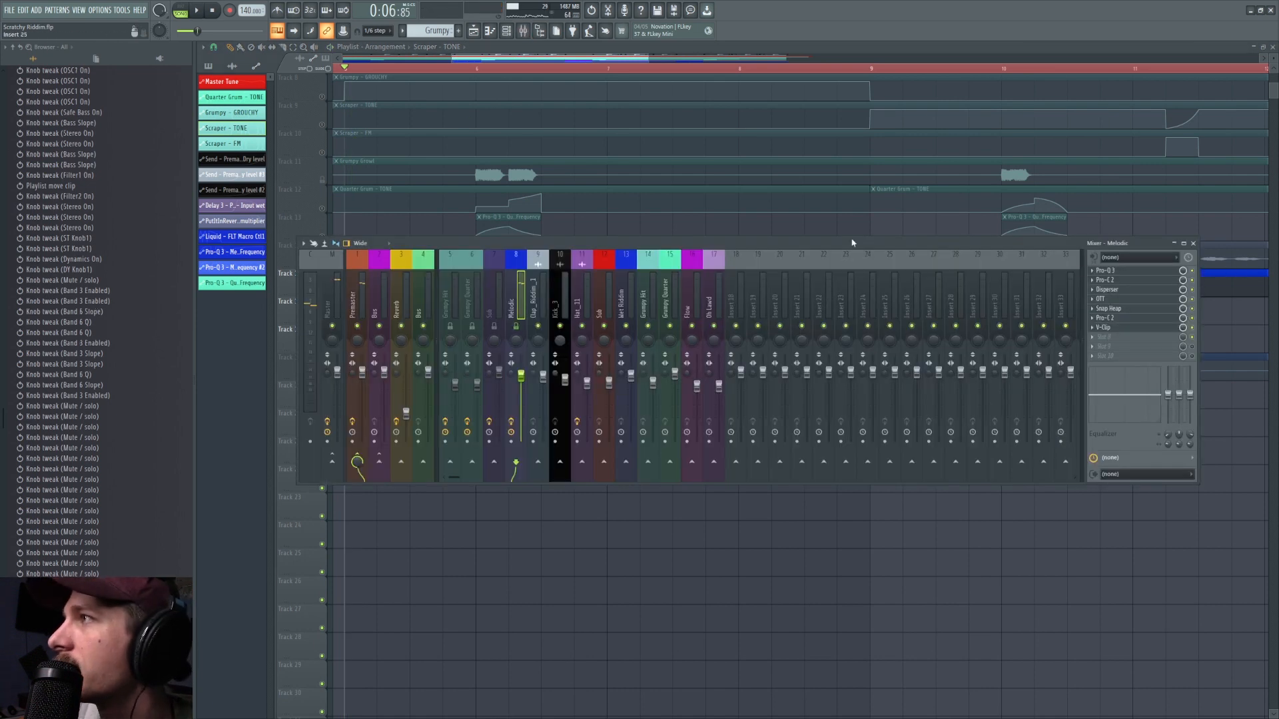
left_click(1122, 271)
Play the bass from bar 5 with the Pro-Q 3 frequency automation active.
left_click(354, 326)
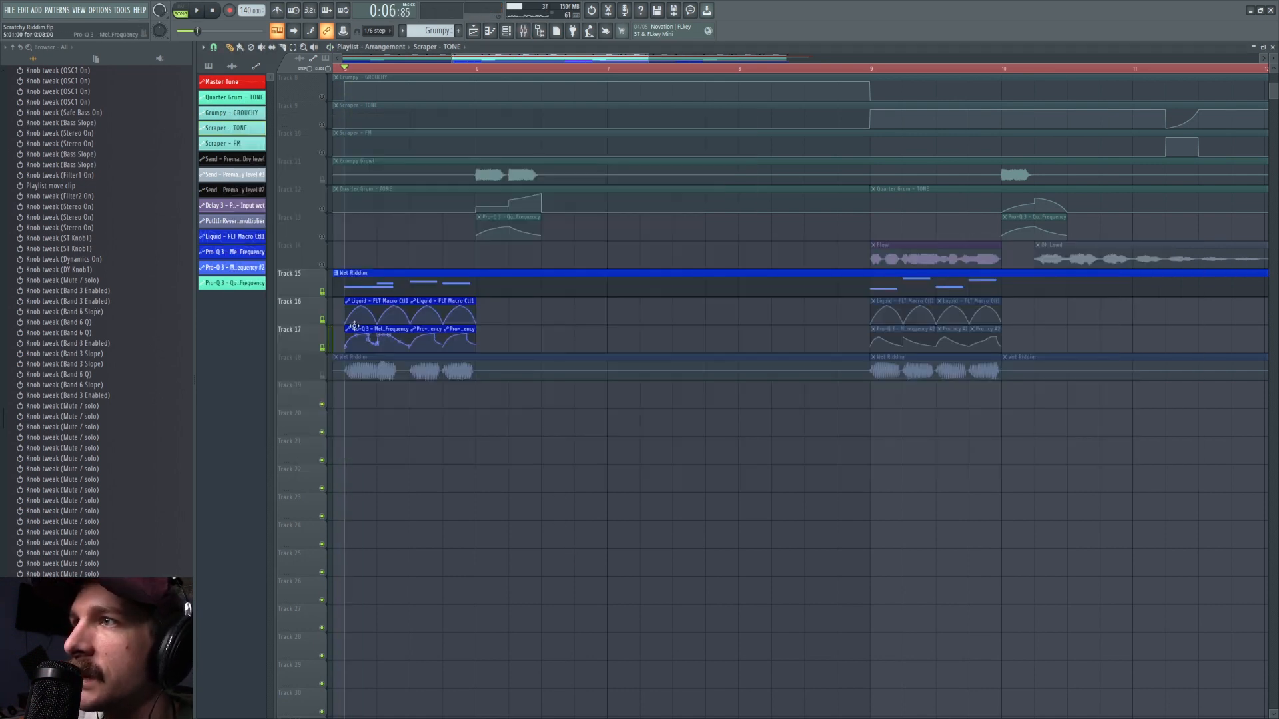
key("space")
key("space")
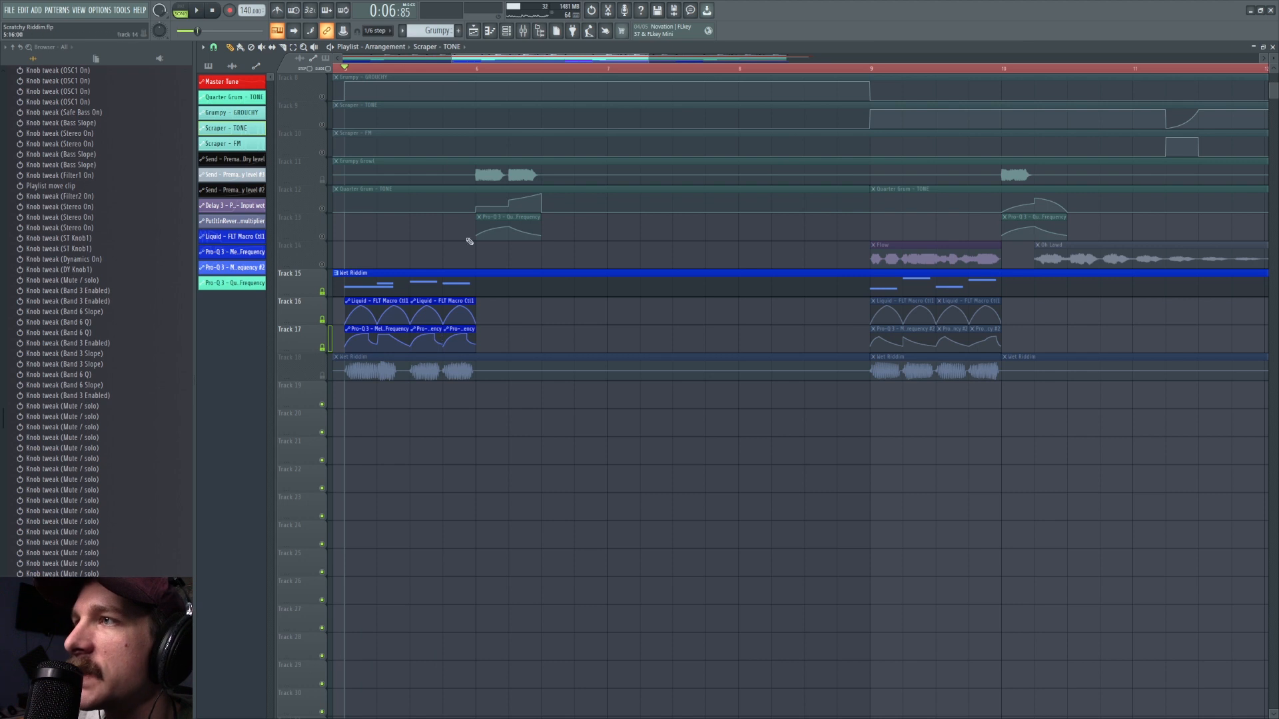
Unmute all the playlist tracks and play the full mix from bar 2.
scroll(490, 73, "down", 3)
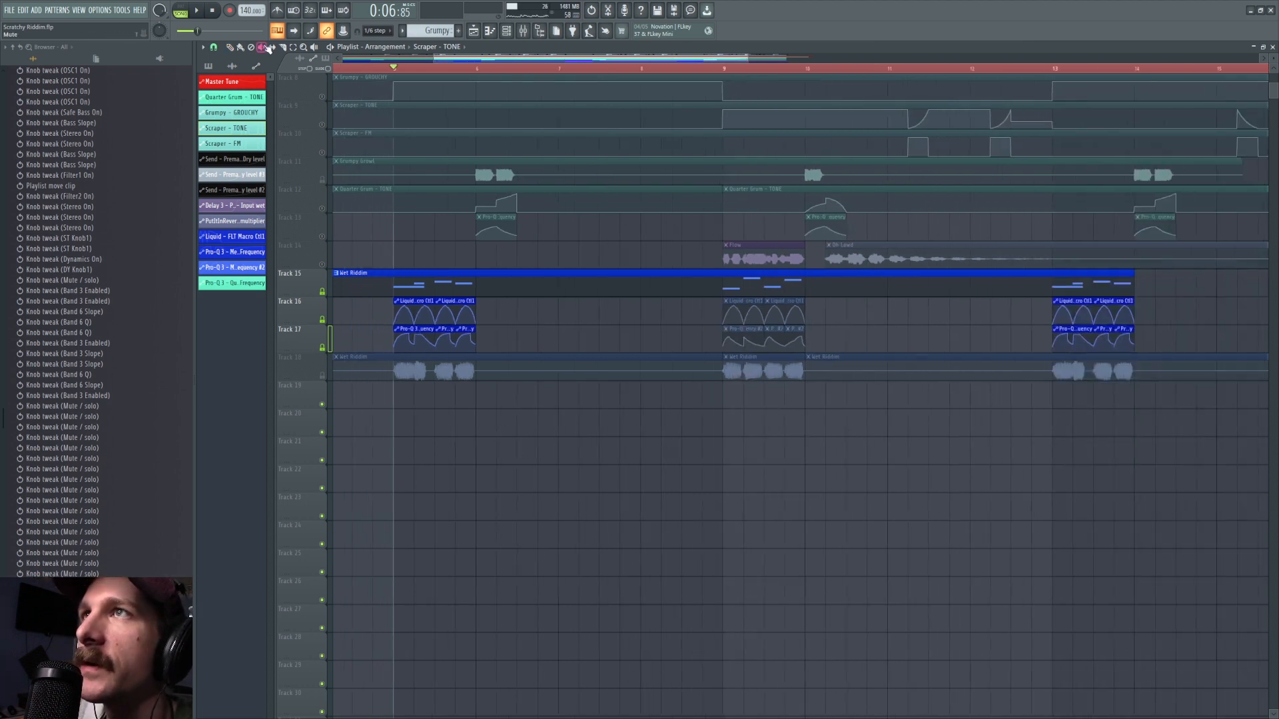
left_click(446, 343)
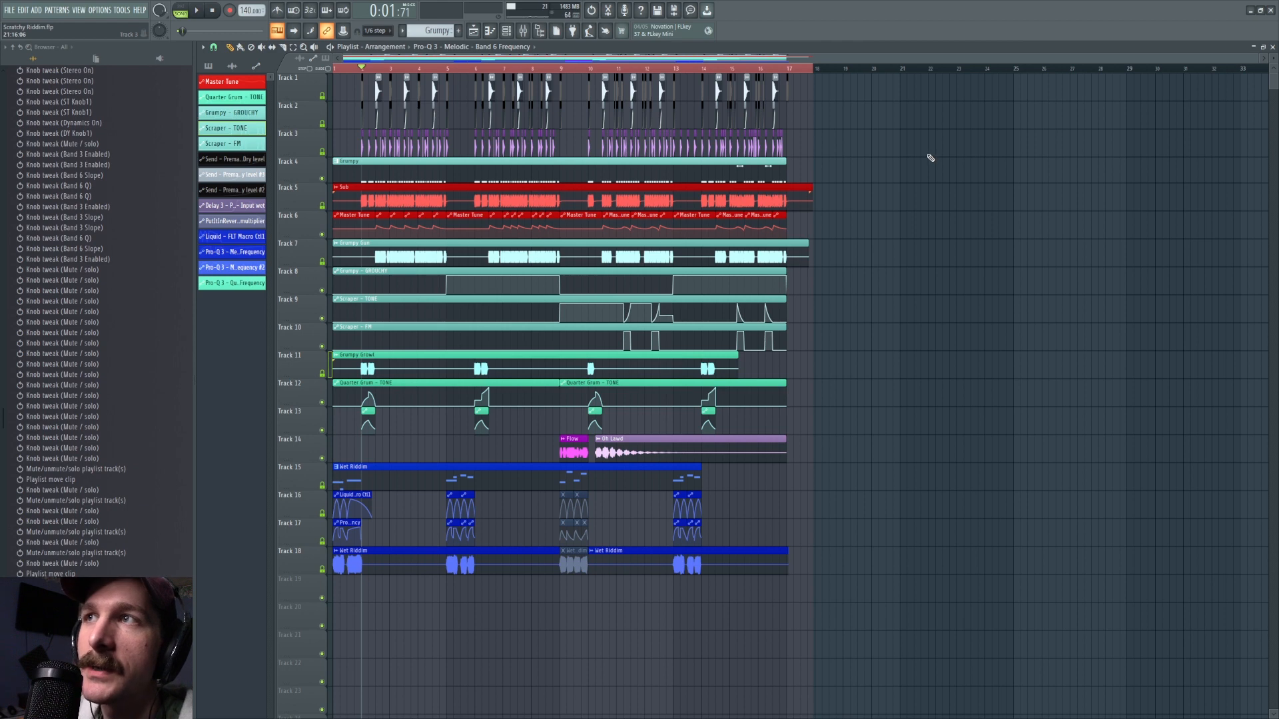
key("space")
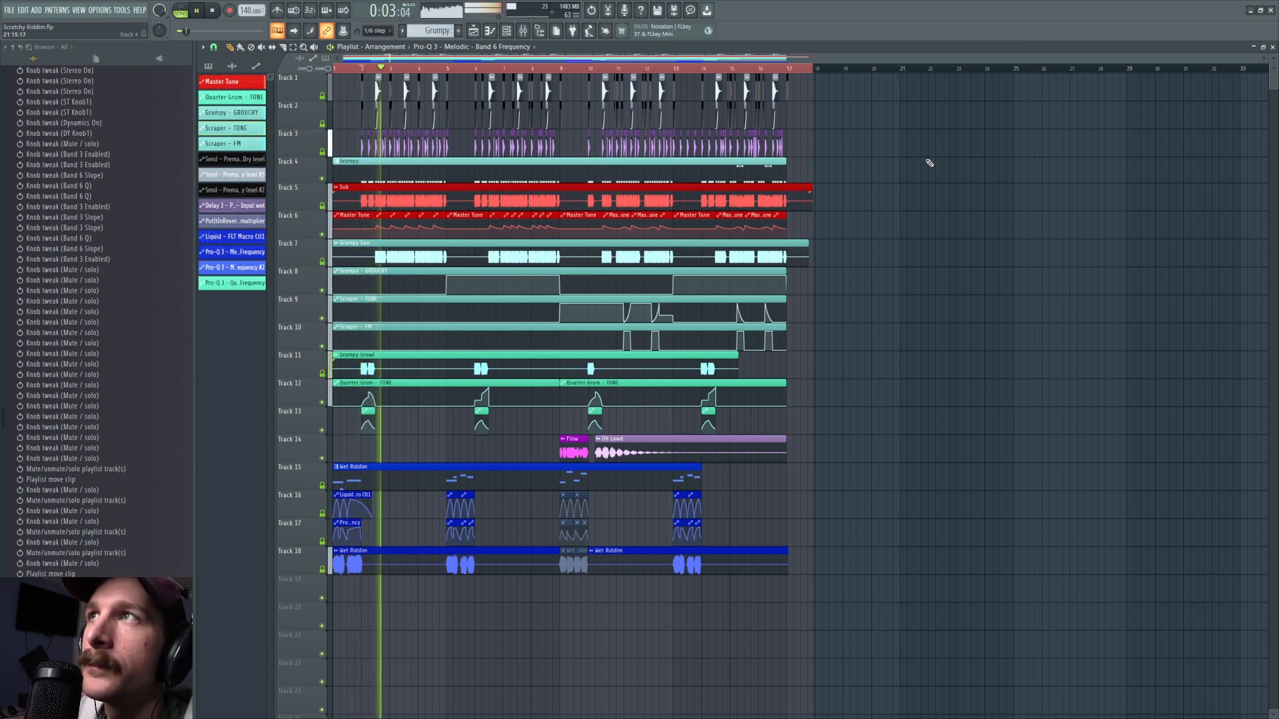
key("space")
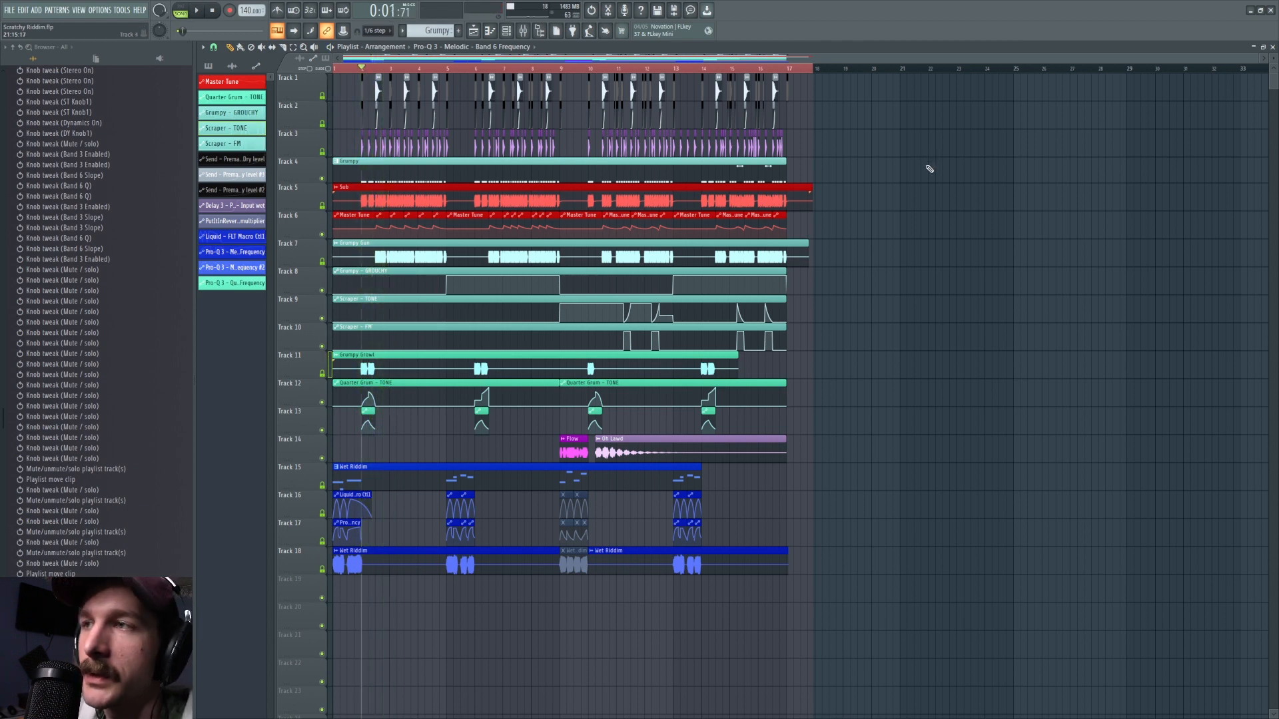